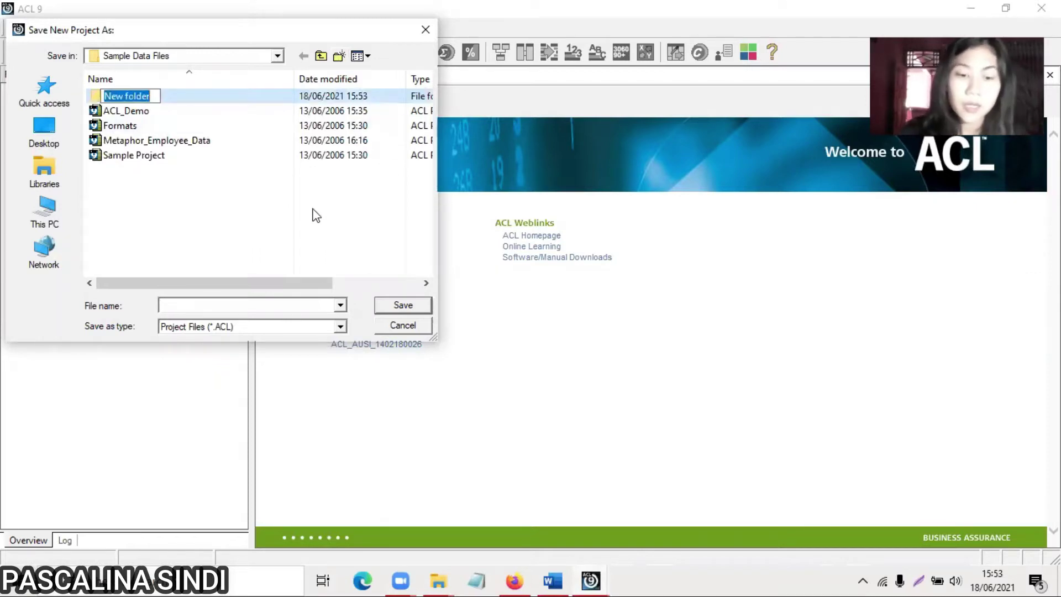
- Name the new folder in Sample Data Files PRAKTEK_ACL and open it as the project's save location
key(Caps_Lock)
text(PR)
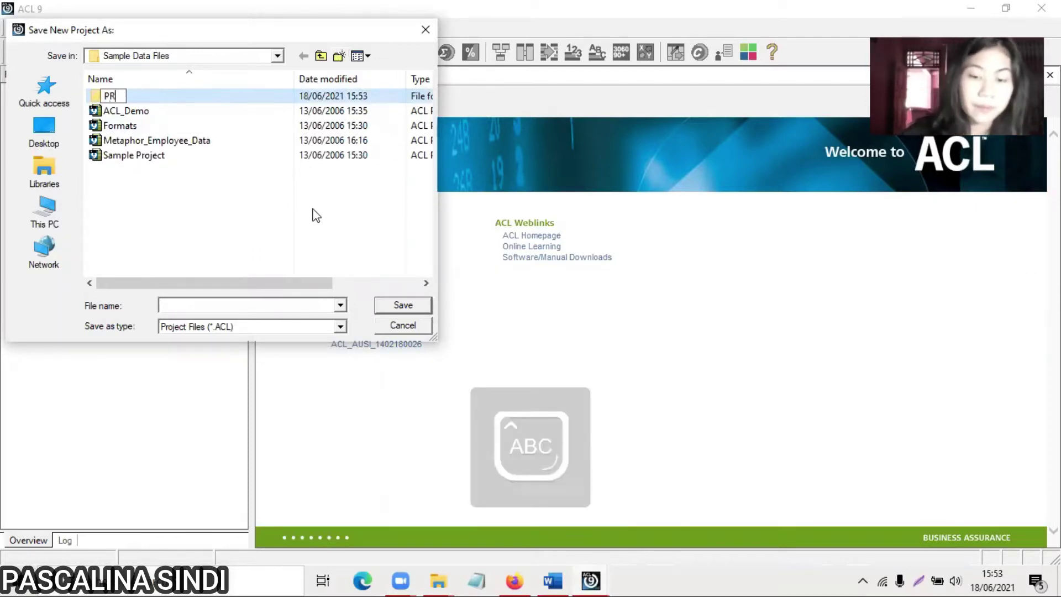
text(AKTEK_ACL)
key(Return)
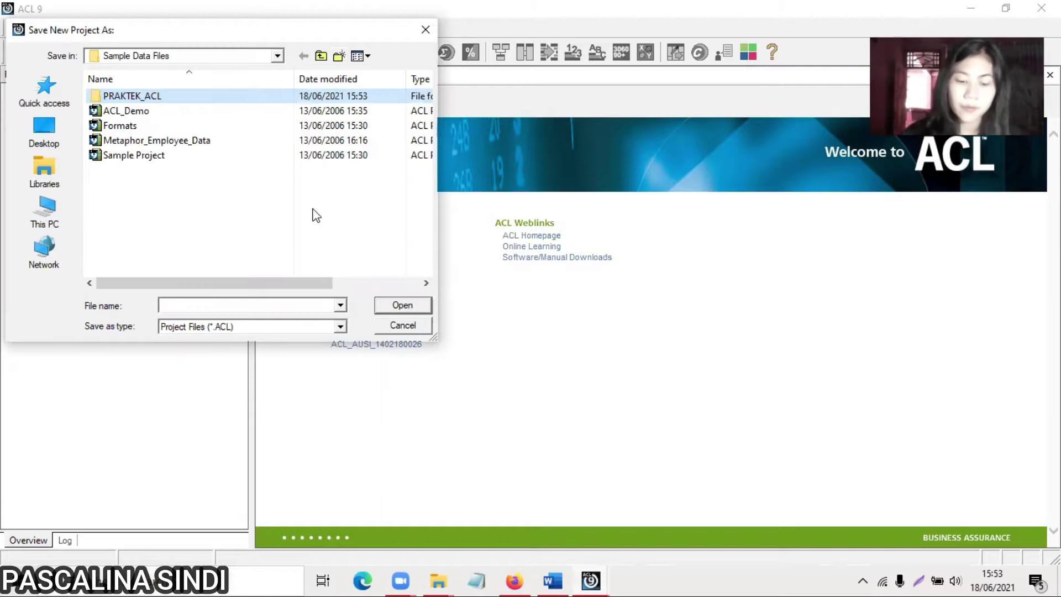
click(418, 305)
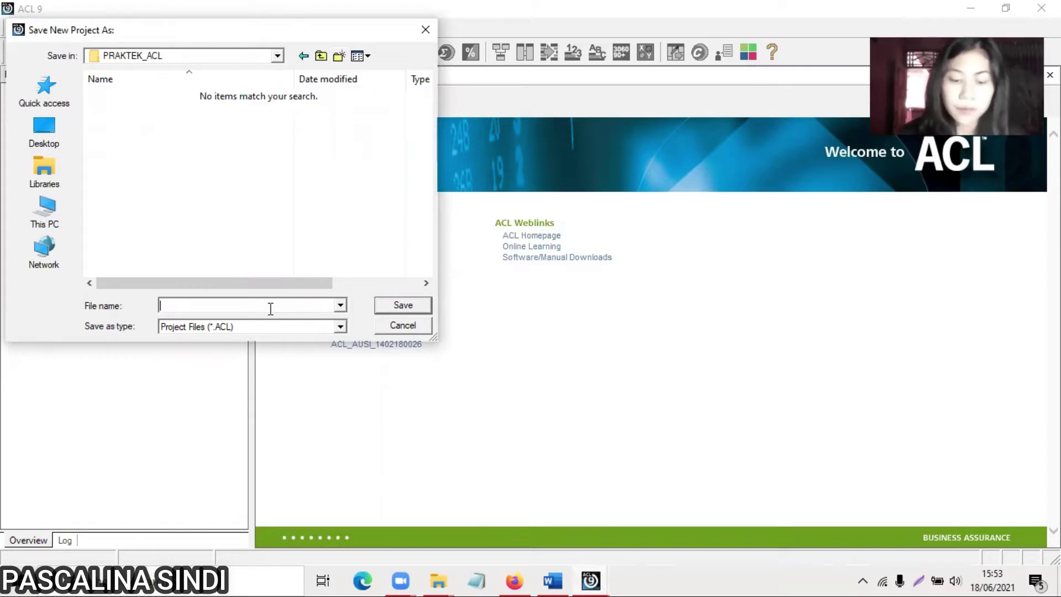
- Save the new project in this folder as ACL_AUSI_ followed by the student number
text(ACL)
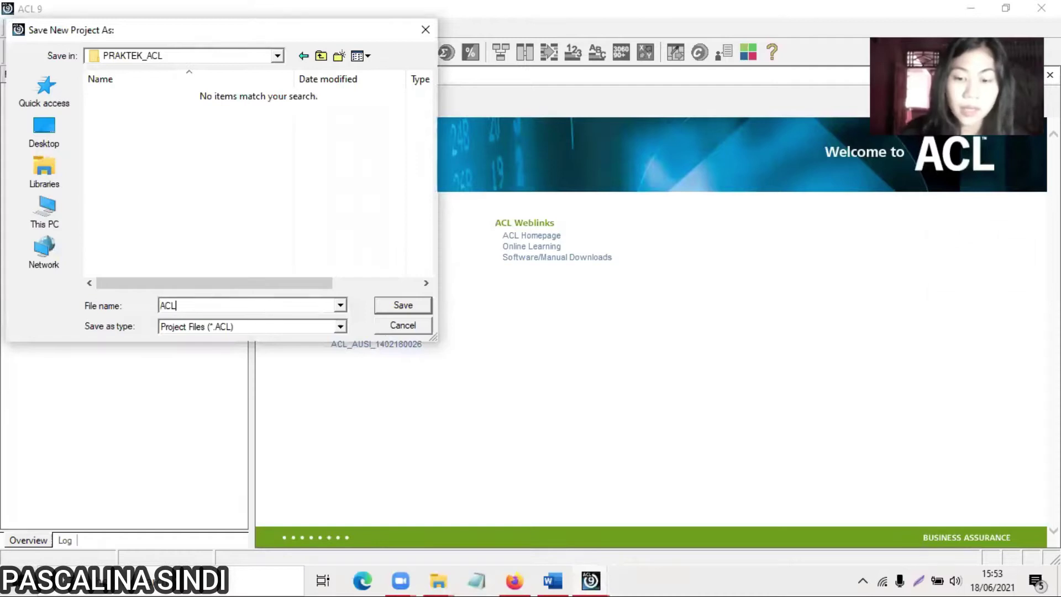
text(_AUSI)
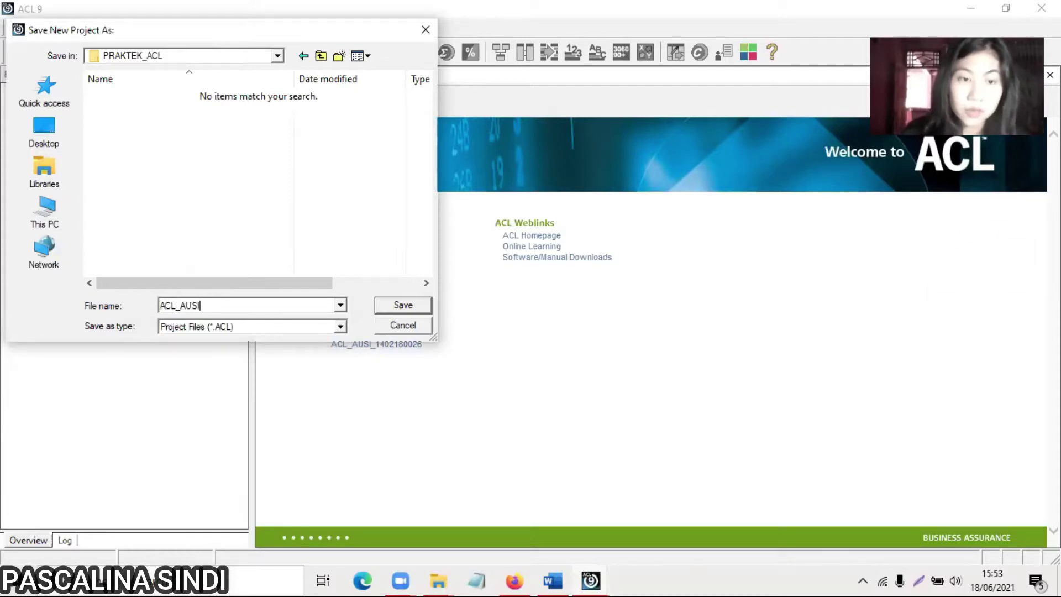
text(_14)
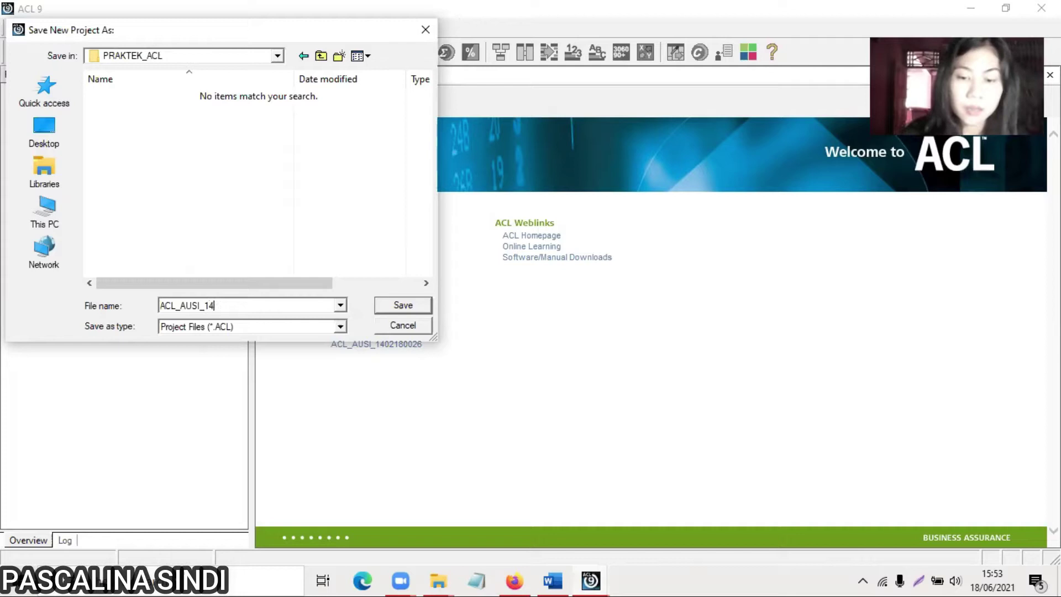
text(02180026)
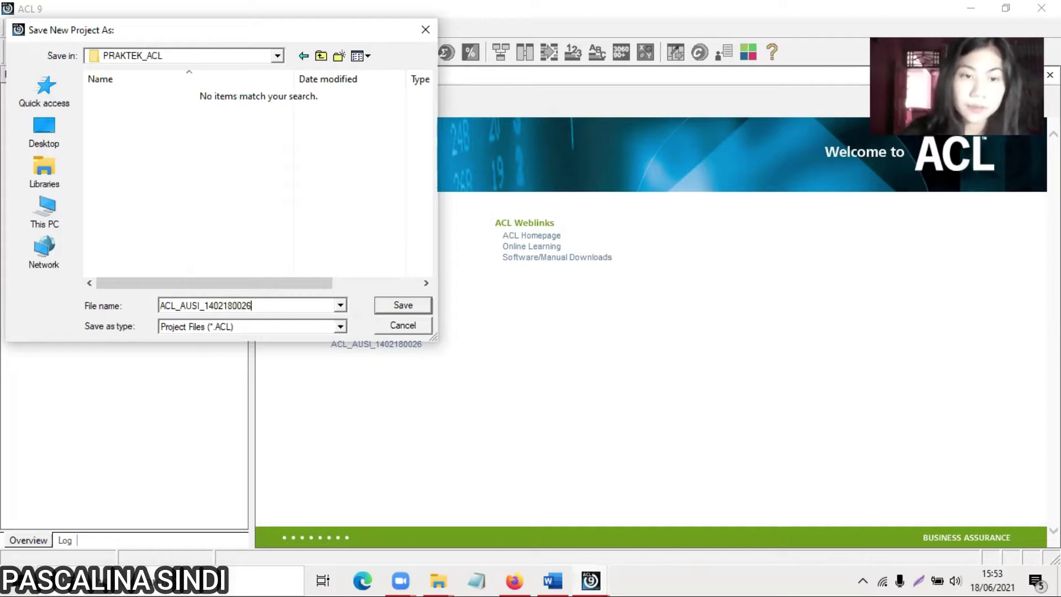
key(Return)
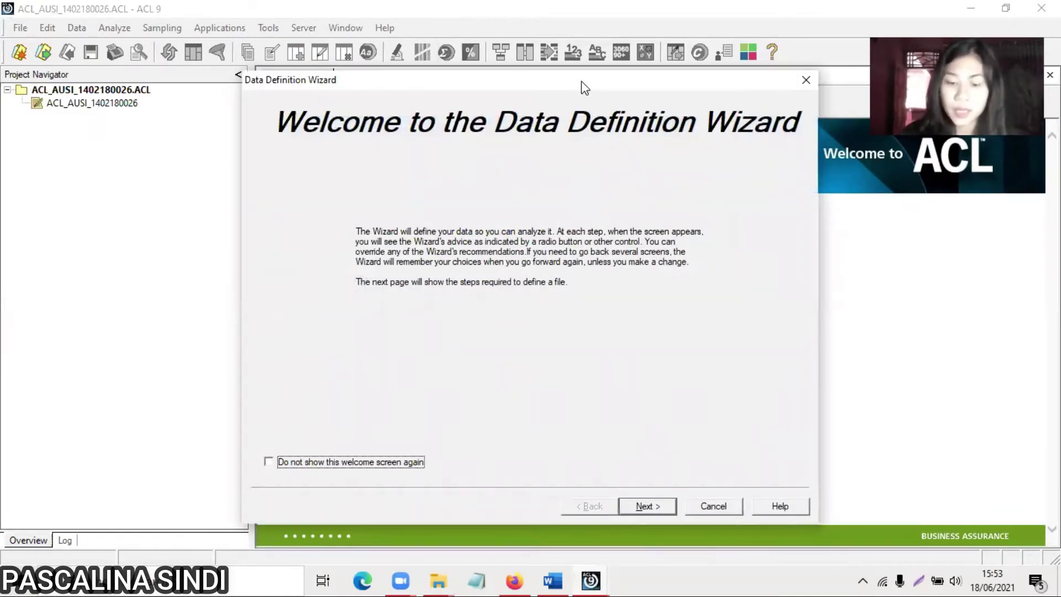
- Define a table from a file on disk, choosing Credit_Cards_Metaphor.xls in the Sample Data Files folder as the source
drag(584, 87, 754, 71)
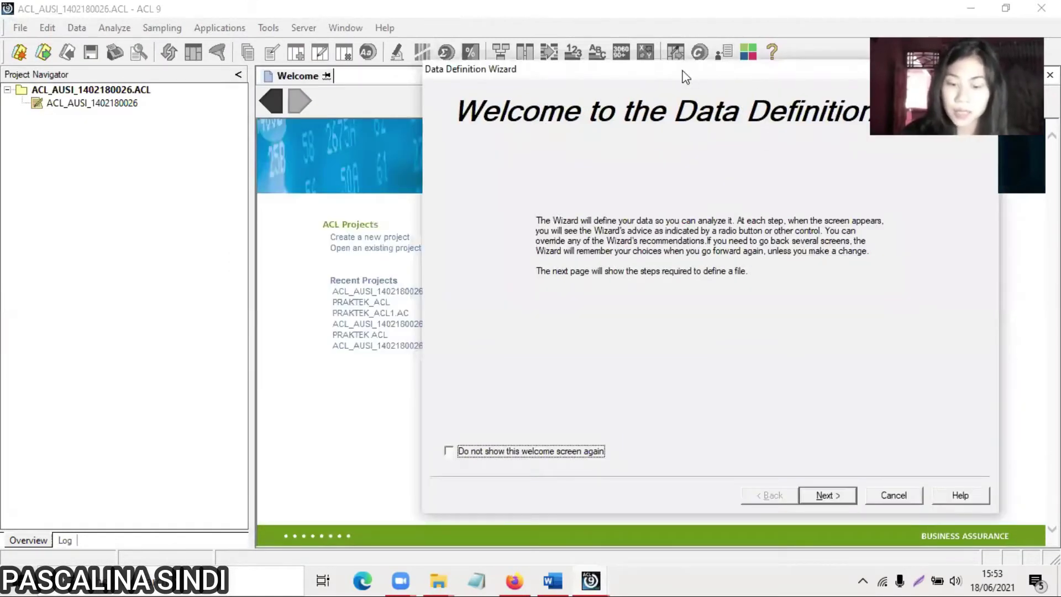
drag(685, 77, 594, 85)
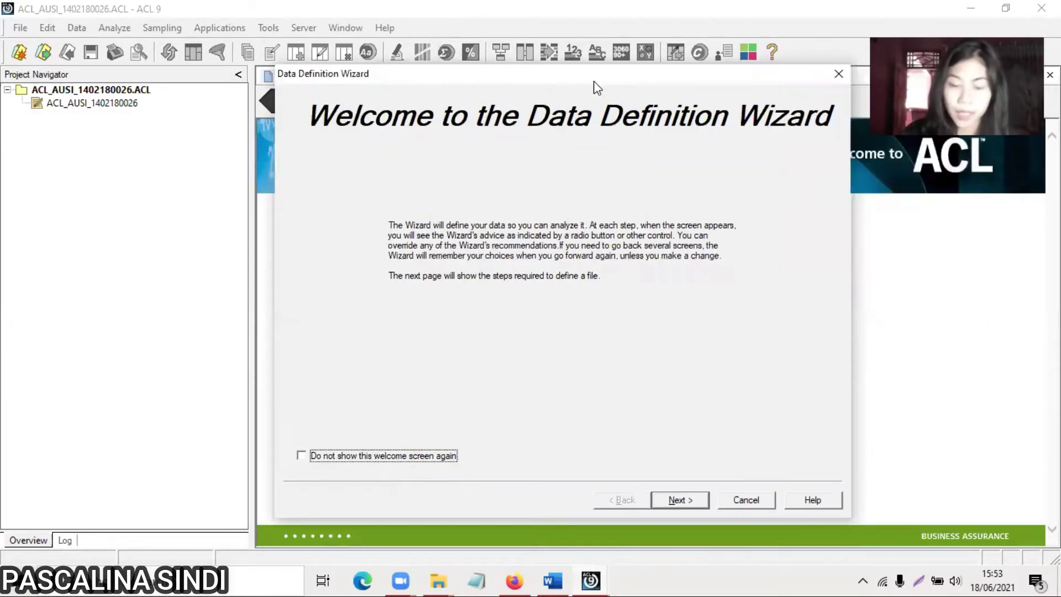
click(687, 499)
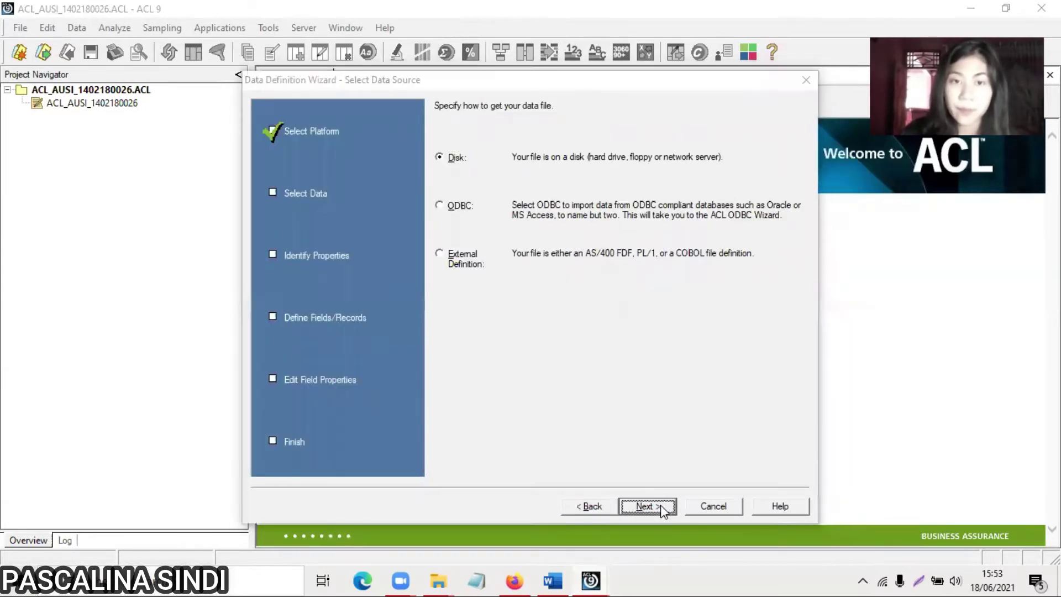
click(661, 505)
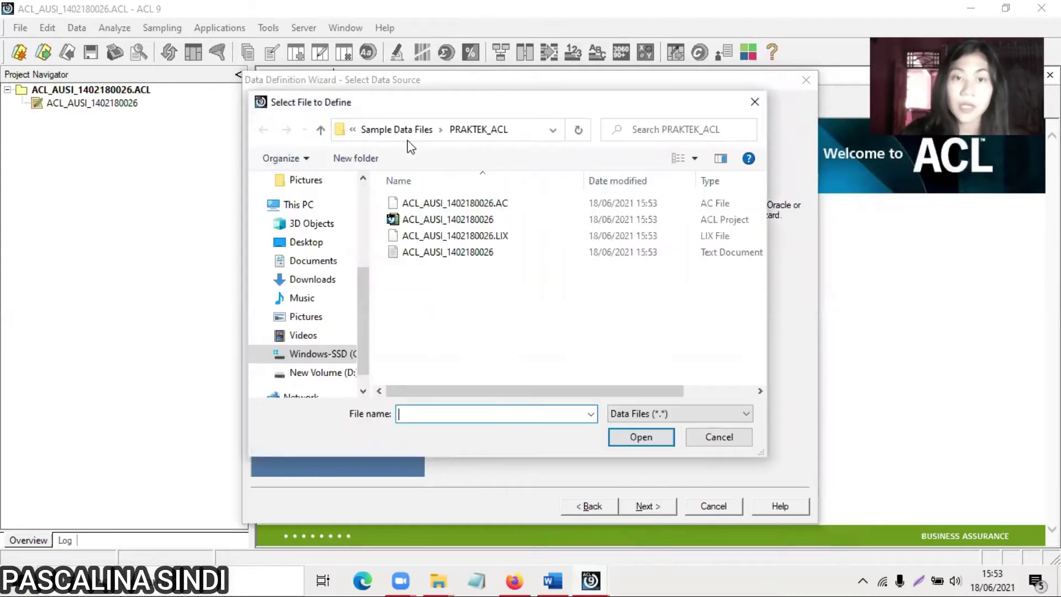
click(406, 130)
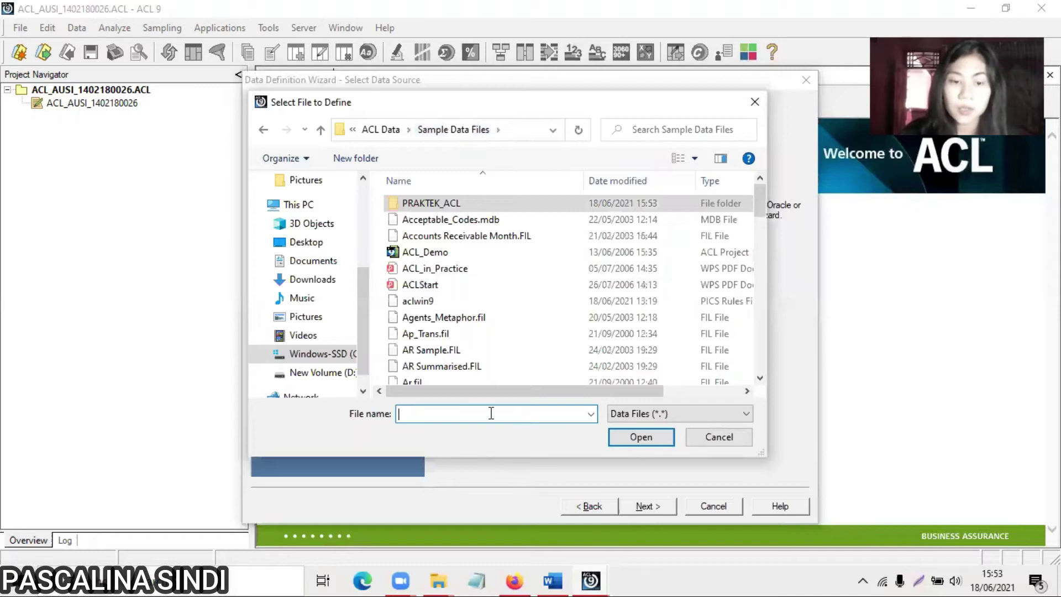
text(CR)
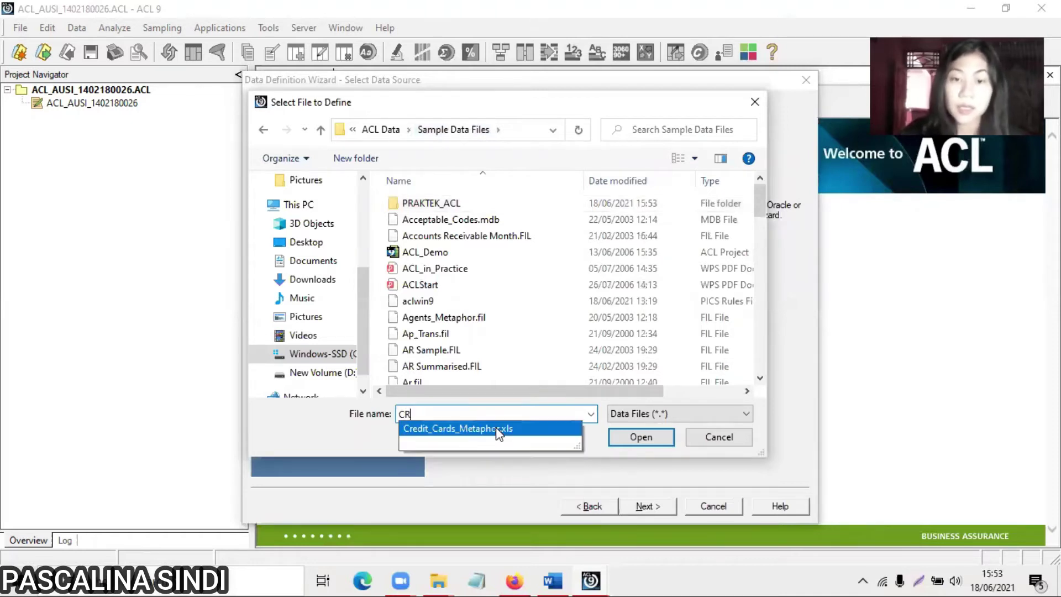
click(499, 430)
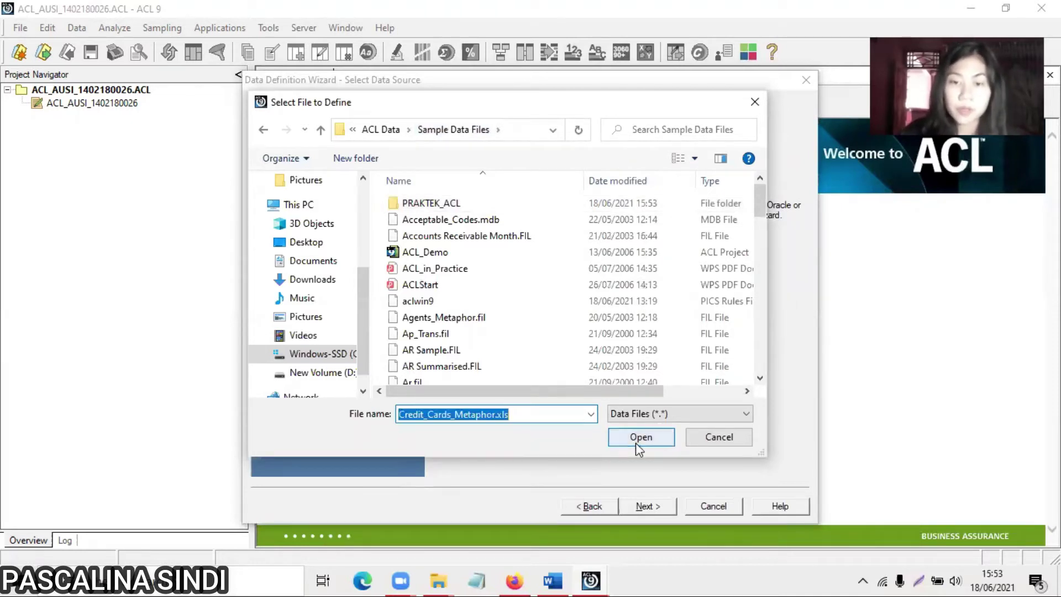
click(639, 437)
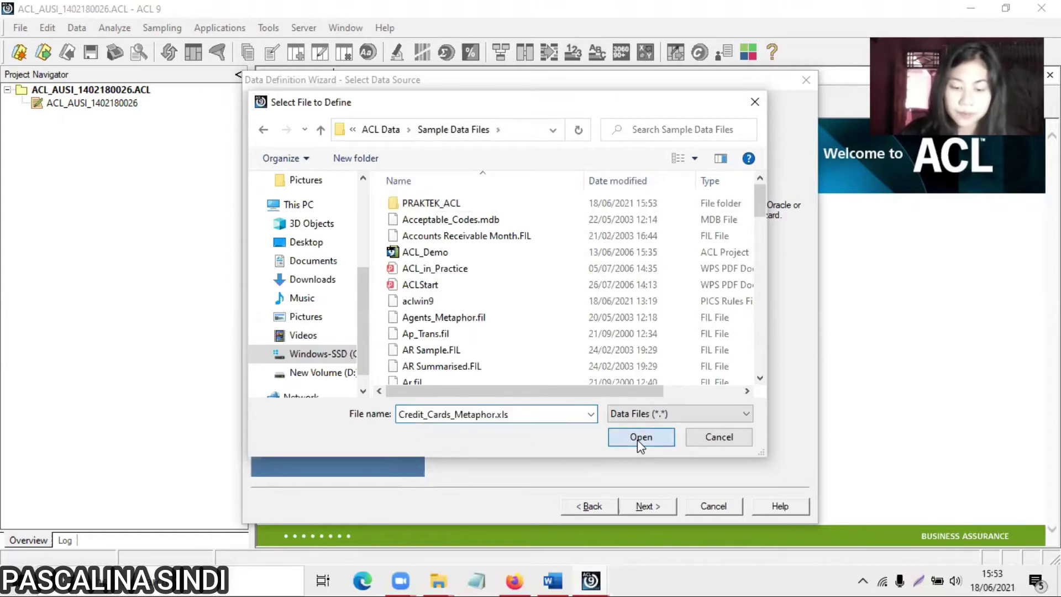
- Accept the suggested file properties and worksheet for the credit card data, up to saving the data file
click(647, 507)
click(647, 507)
click(646, 507)
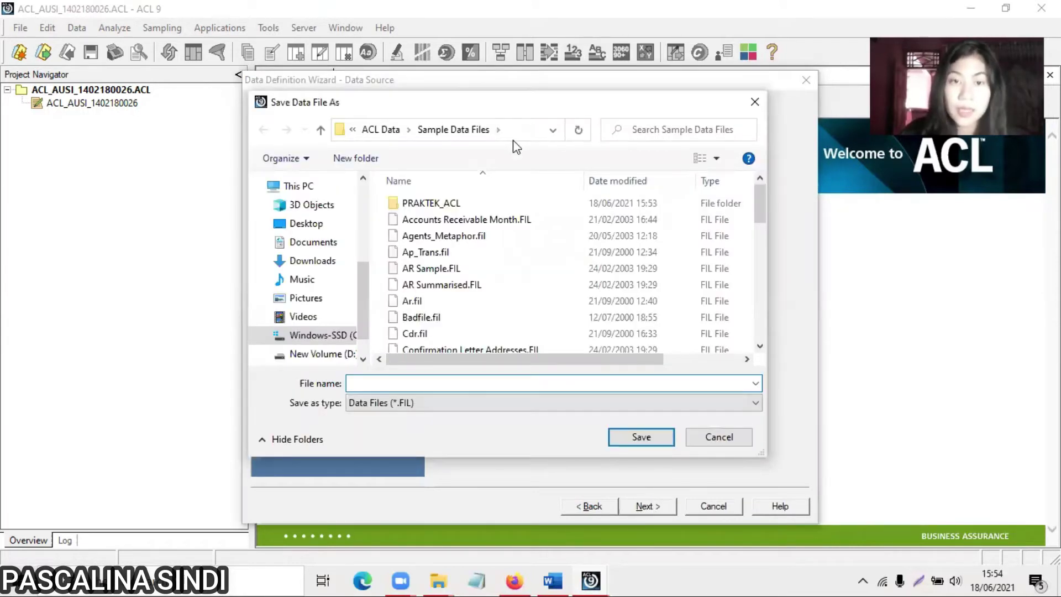
- Save the data file as Credit_Cards_Metaphor in the PRAKTEK_ACL folder and finish the definition with a table of the same name
click(492, 203)
double_click(492, 203)
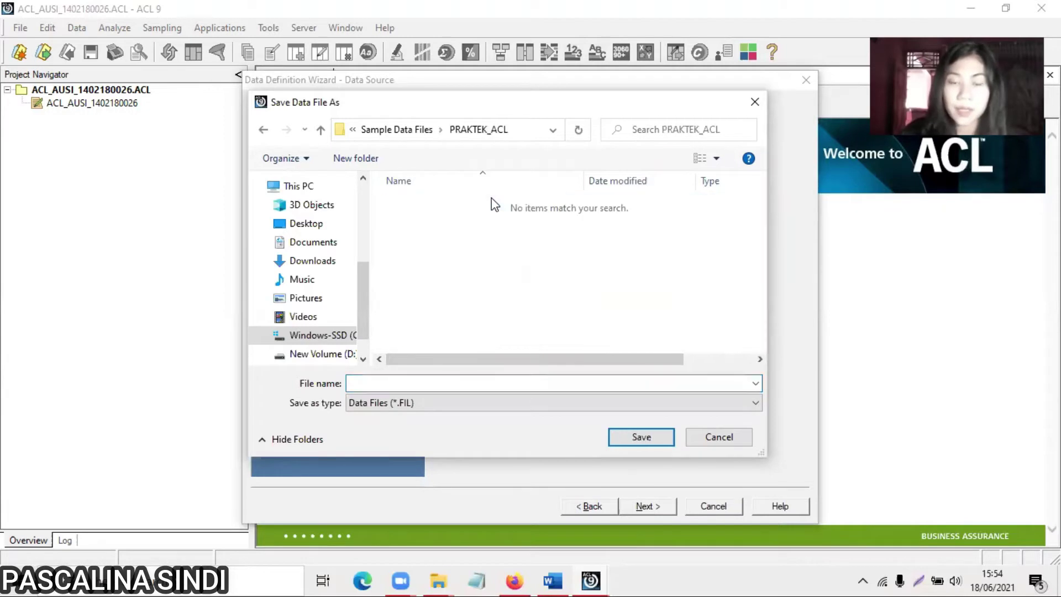
click(538, 381)
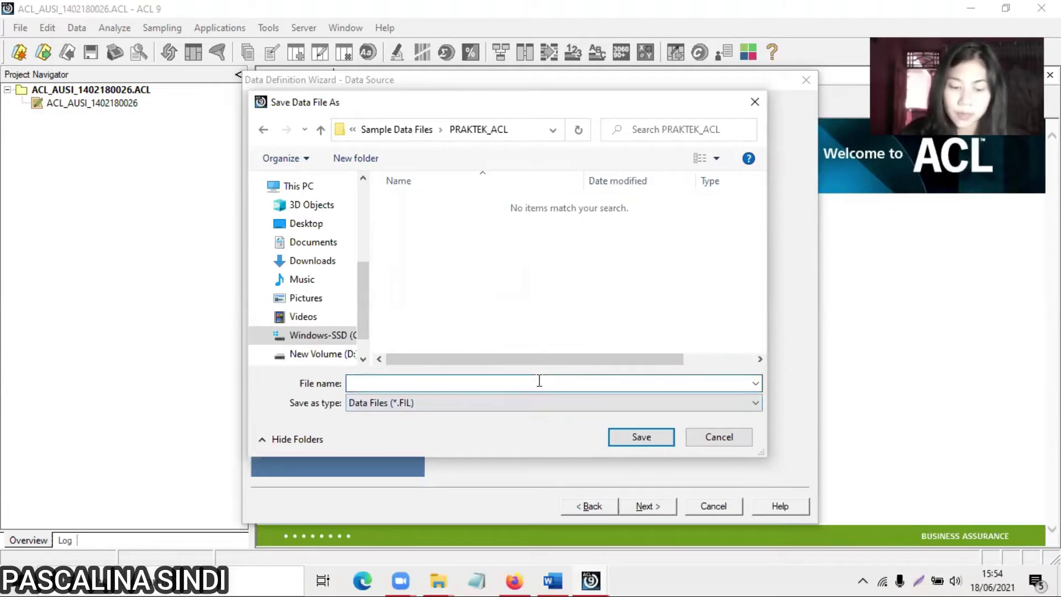
text(Credit_)
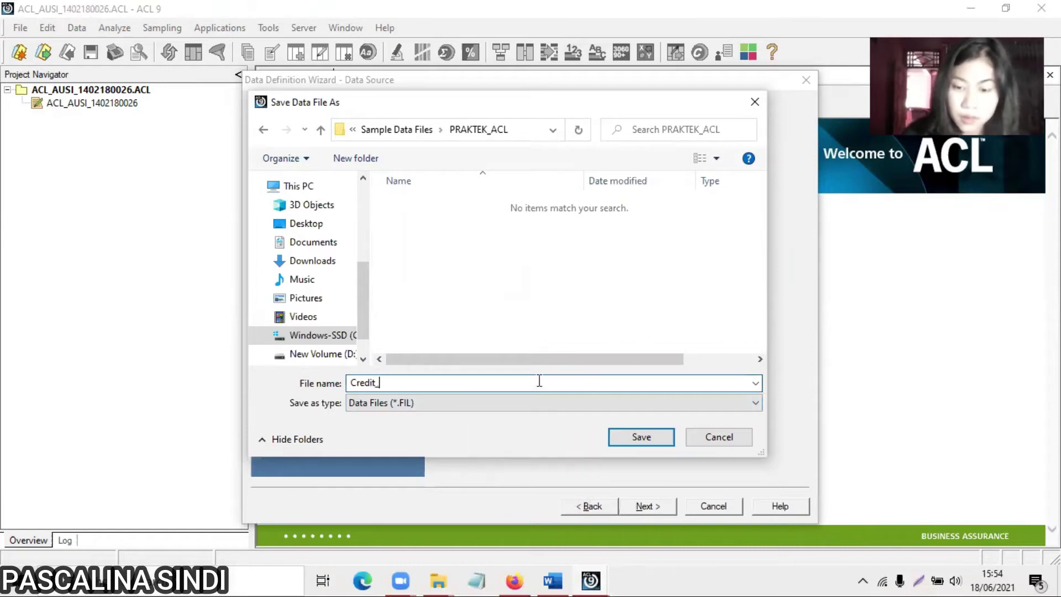
text(Card)
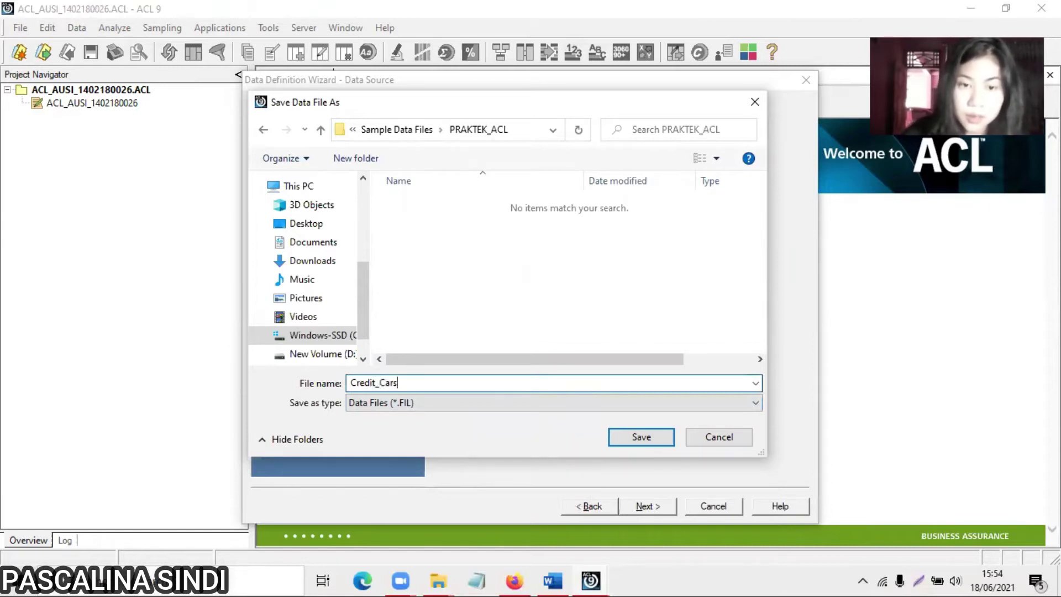
text(s_)
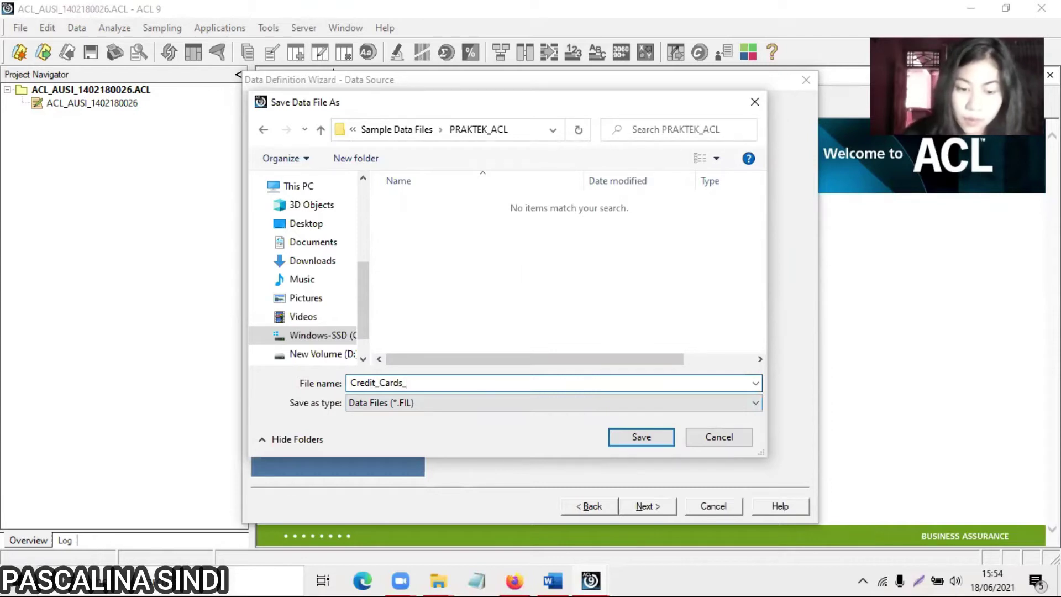
text(Metaphor)
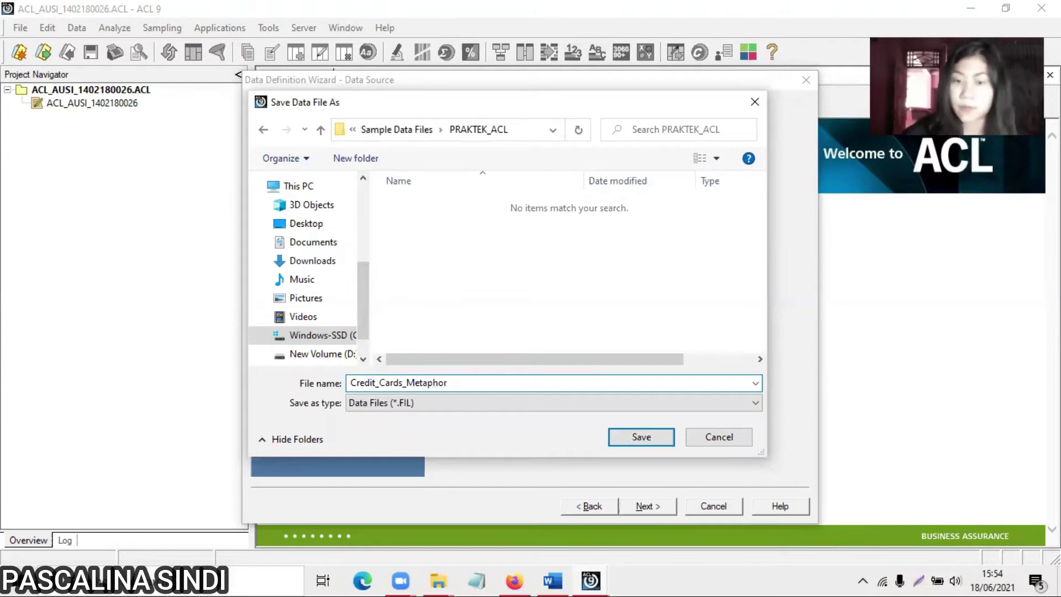
key(Return)
key(Return)
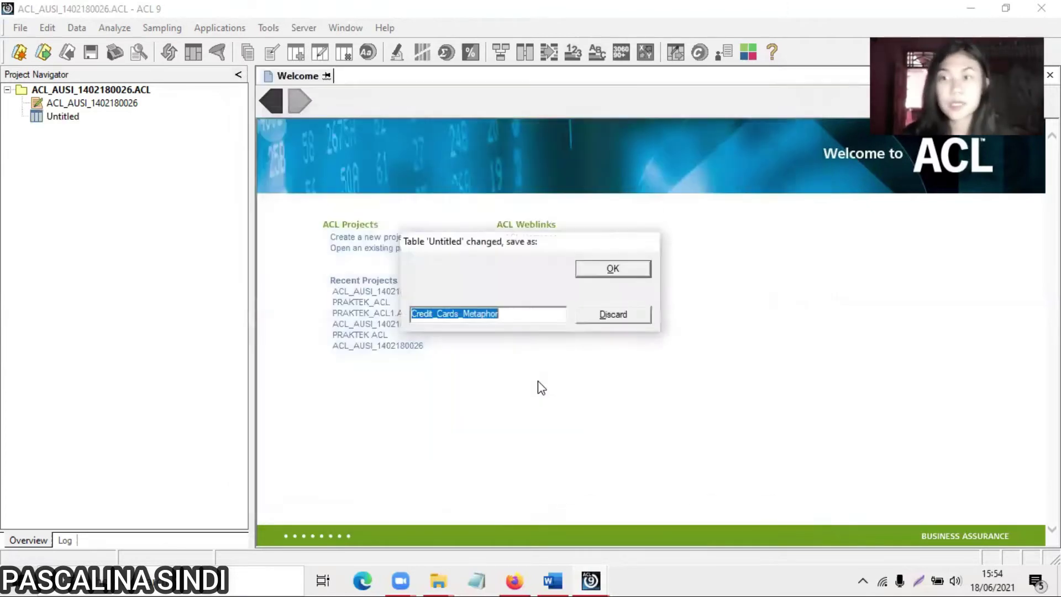
key(Return)
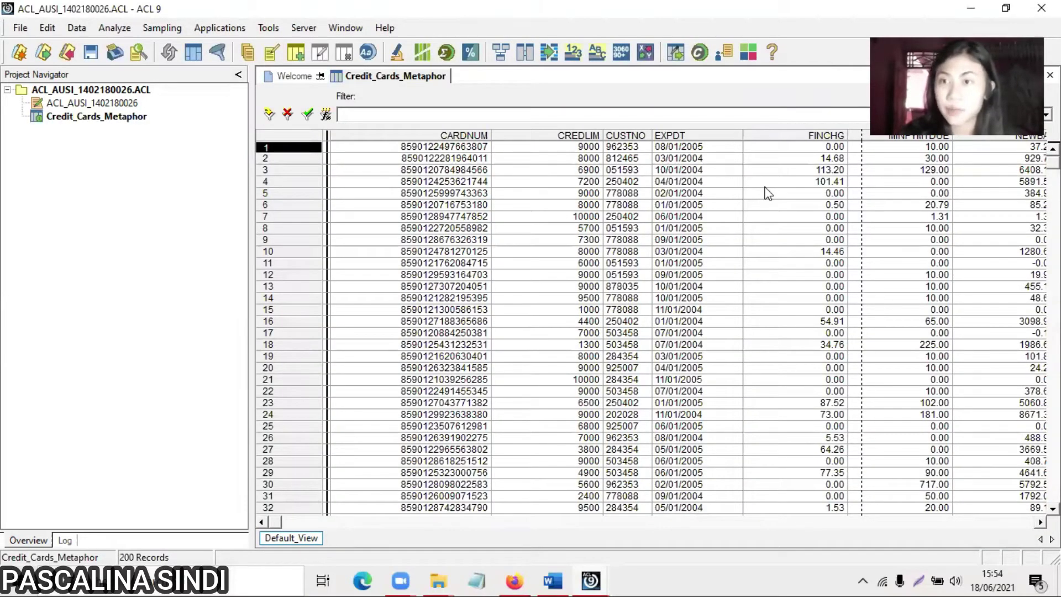
- Start another new table from disk, using Trans_April.xls in the Sample Data Files folder as the source
click(19, 33)
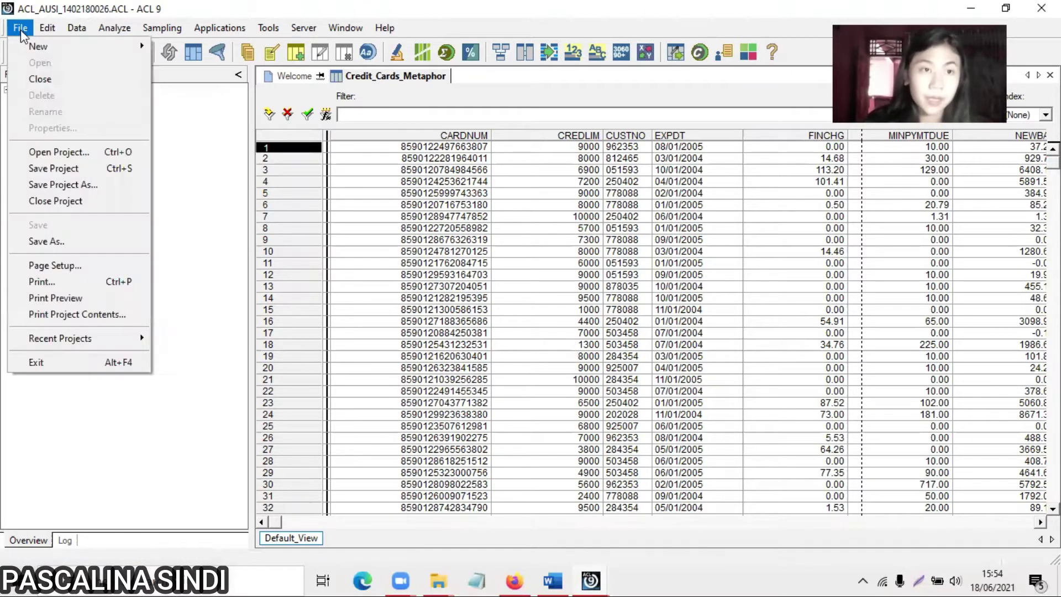
mouse_move(35, 52)
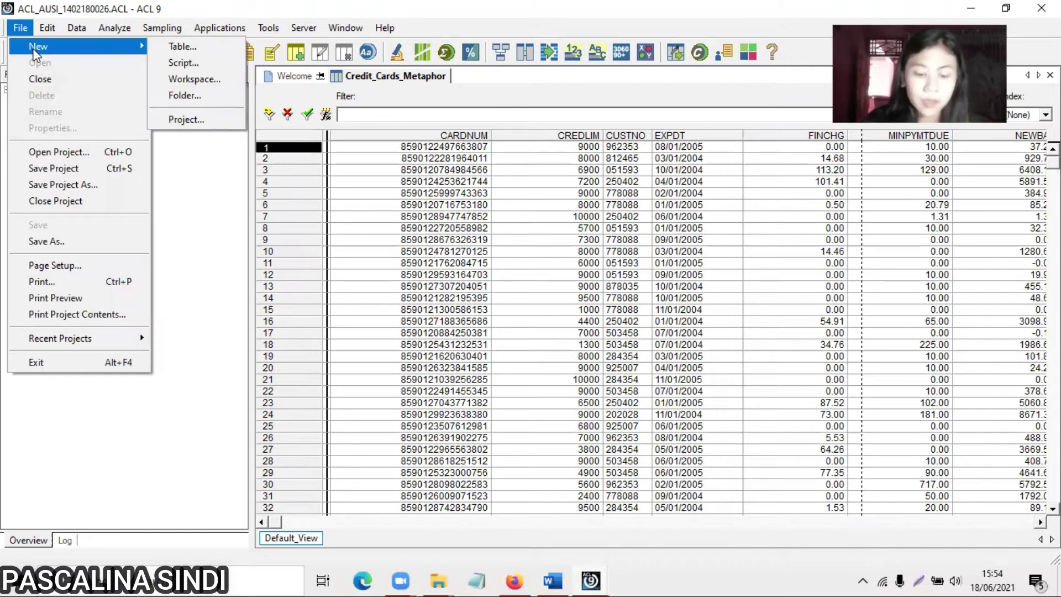
click(183, 47)
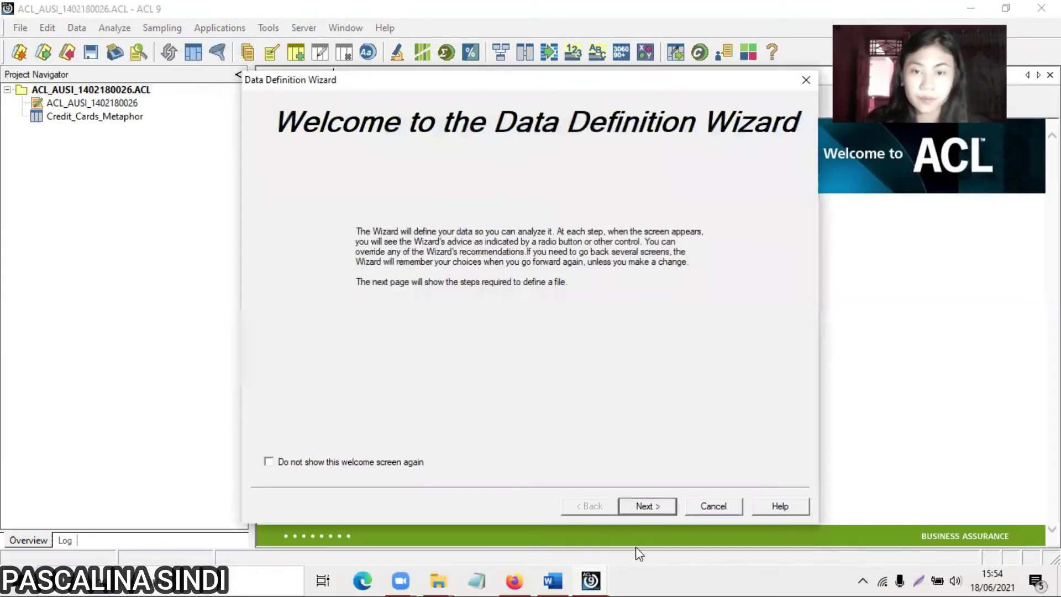
click(656, 509)
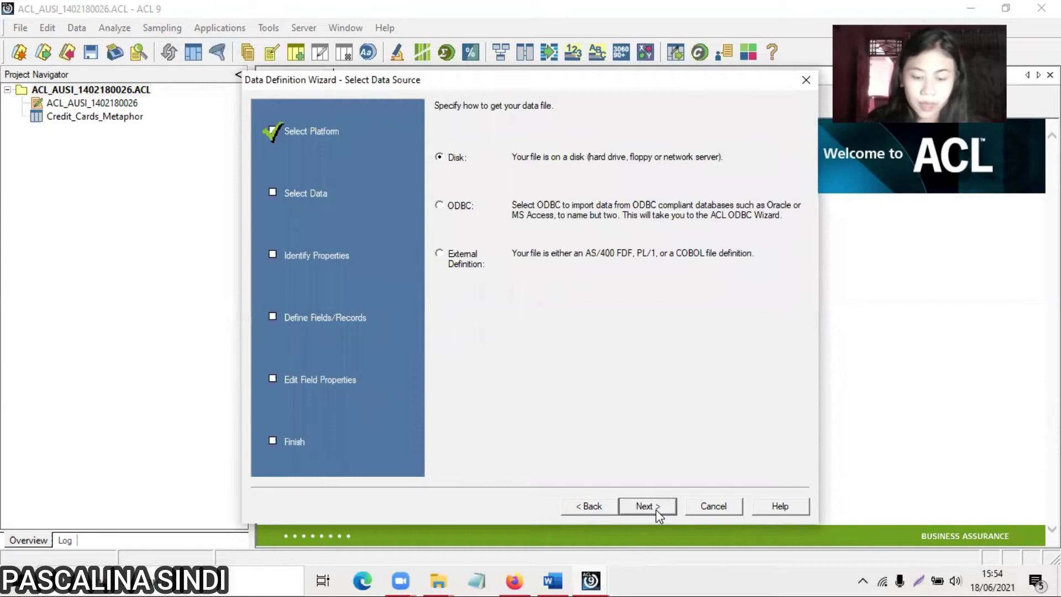
click(656, 510)
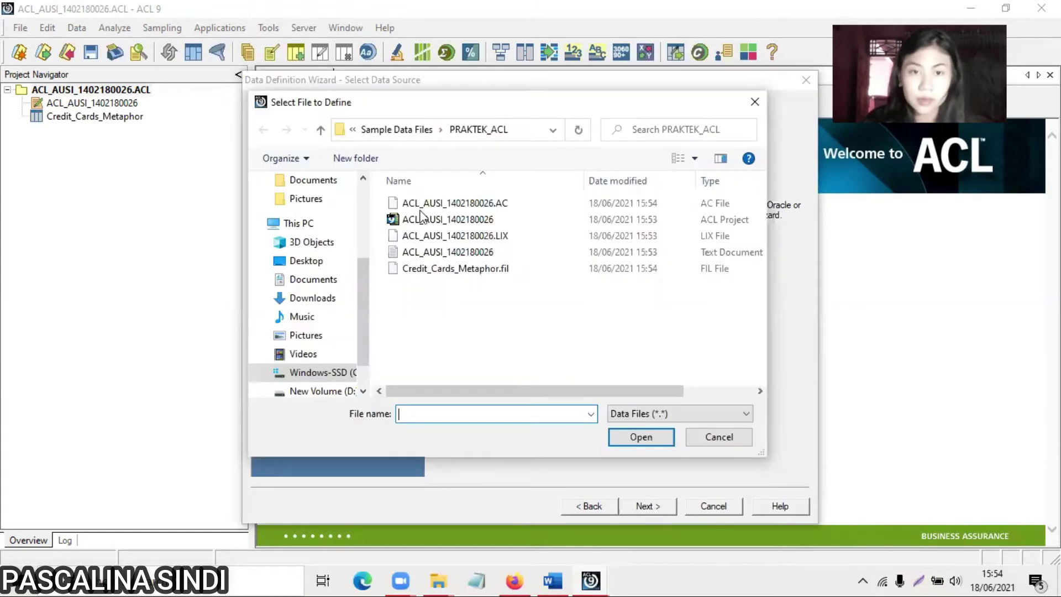
click(396, 130)
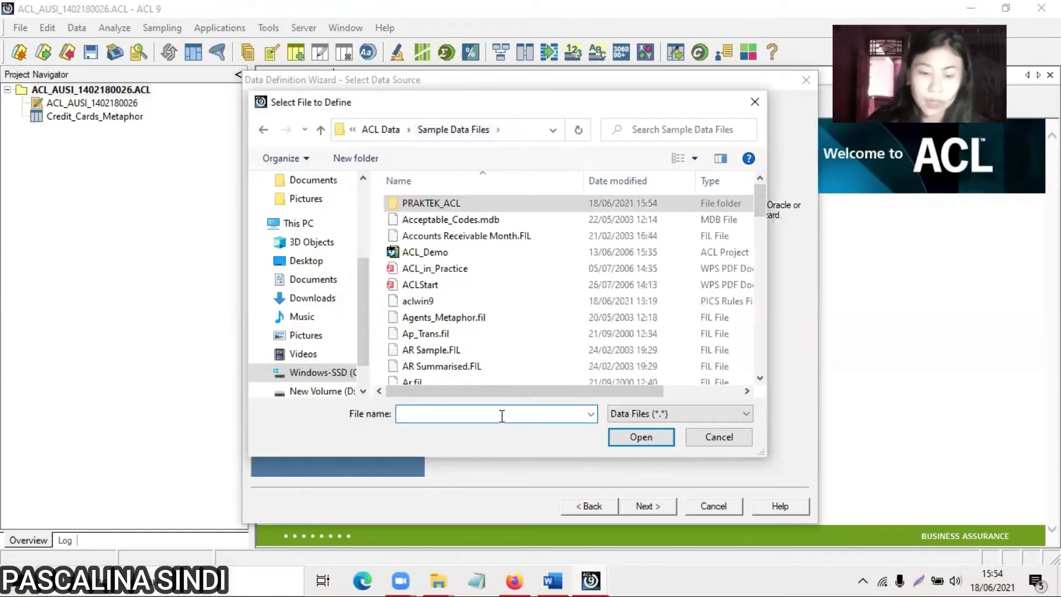
click(502, 416)
text(tr)
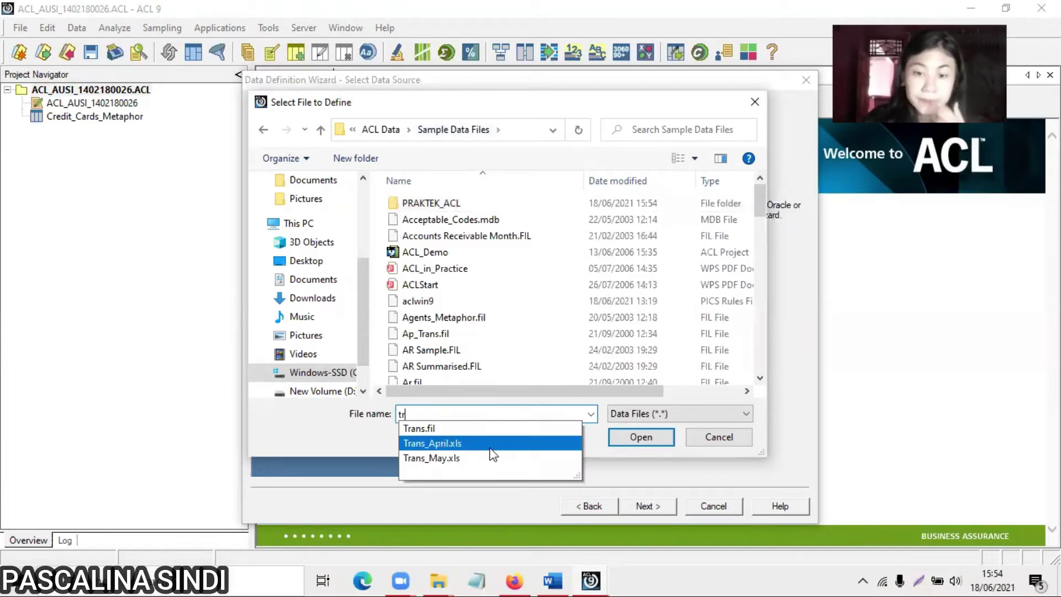
click(645, 439)
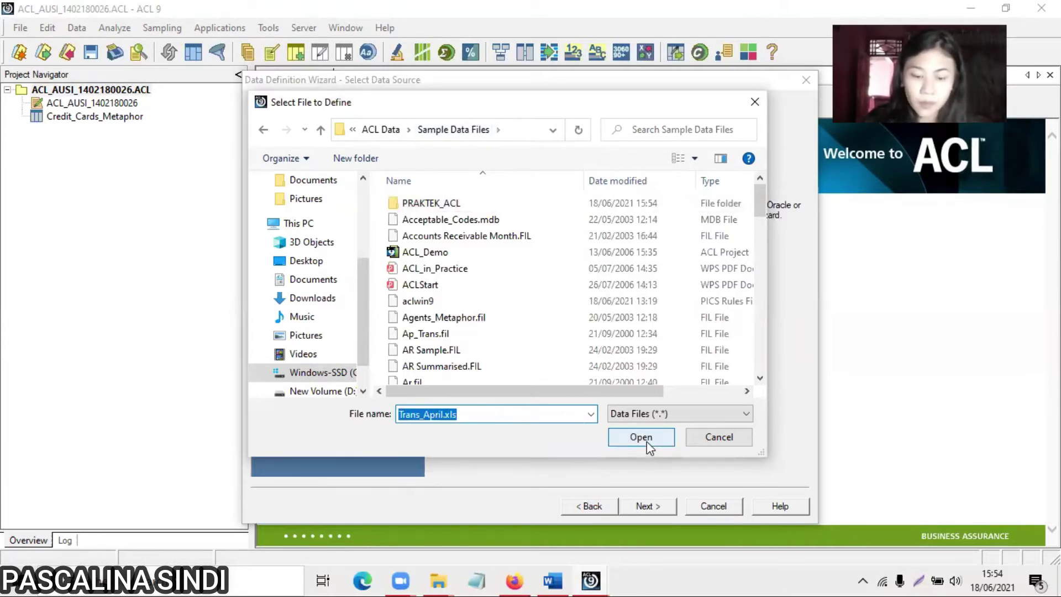
click(641, 437)
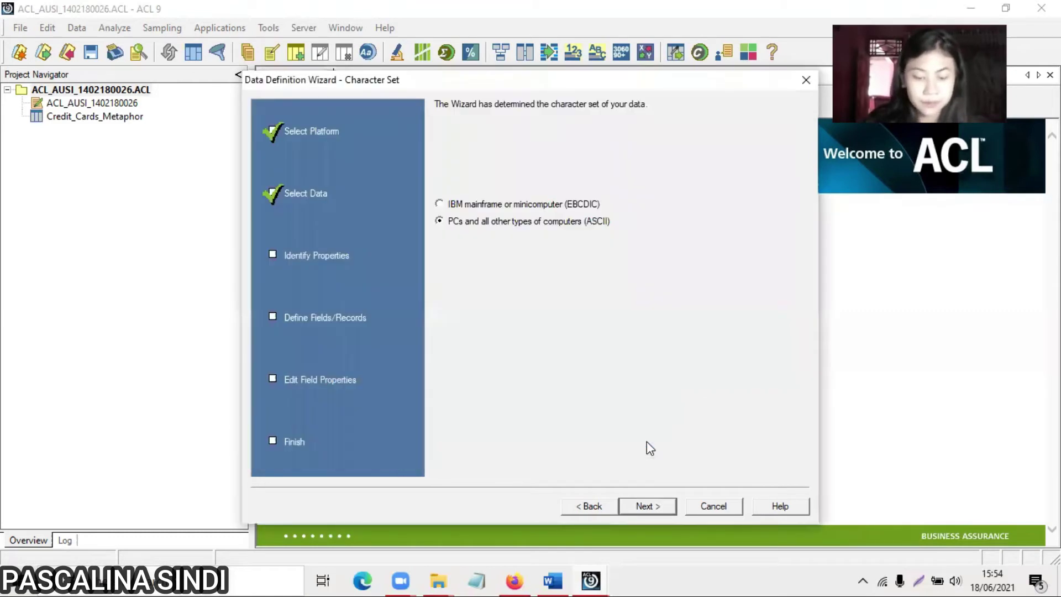
- Accept the suggested ASCII character set, file format and Trans_Apr worksheet for the April transactions, up to saving the data file
click(652, 509)
click(652, 507)
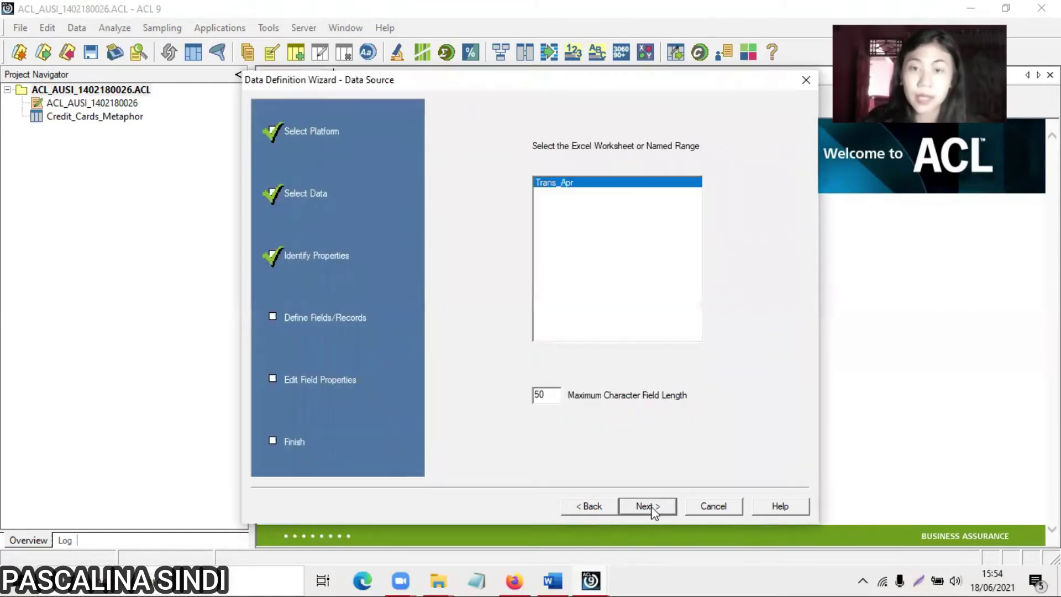
click(651, 506)
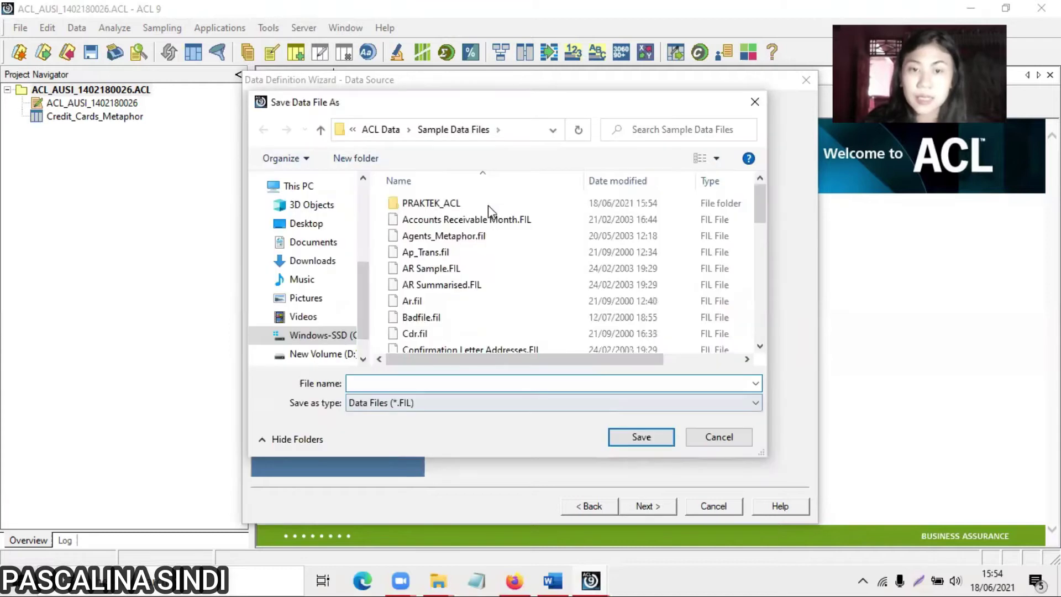
- Save the data file as Trans_April in the PRAKTEK_ACL folder and finish the definition with a table of the same name
double_click(489, 202)
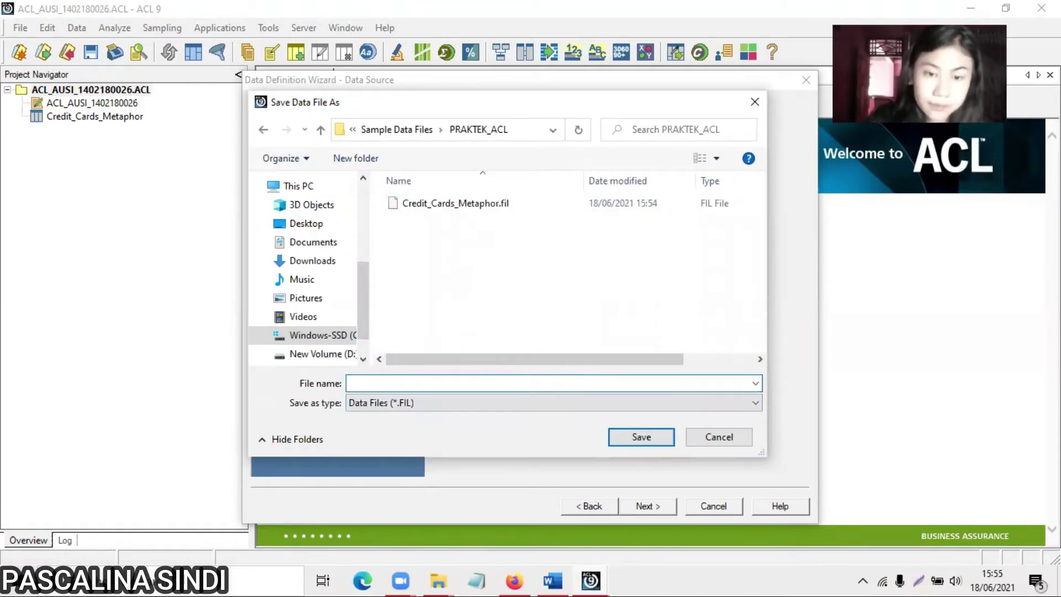
text(Trans_)
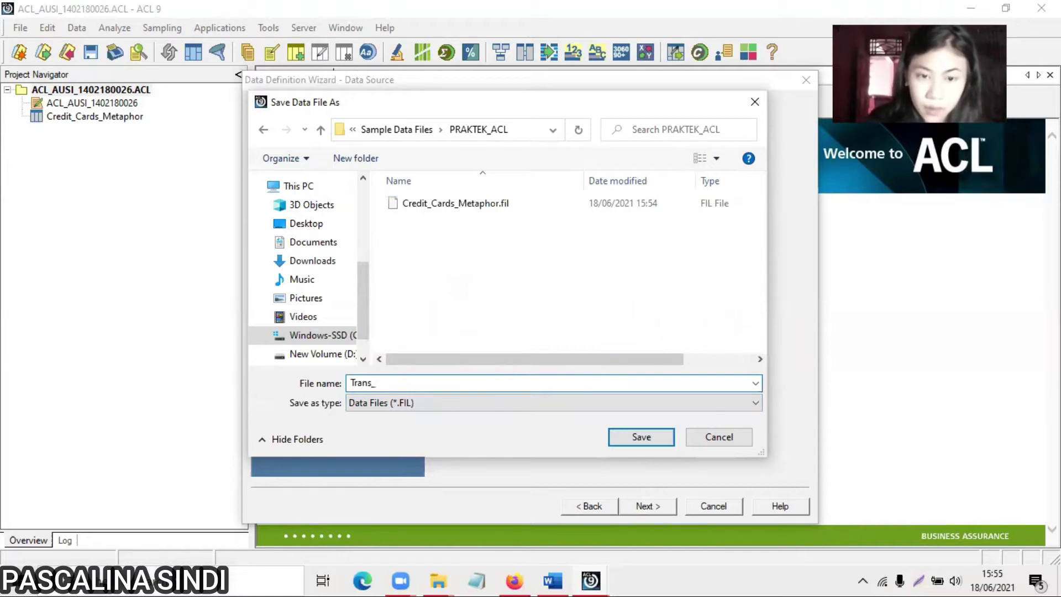
text(April)
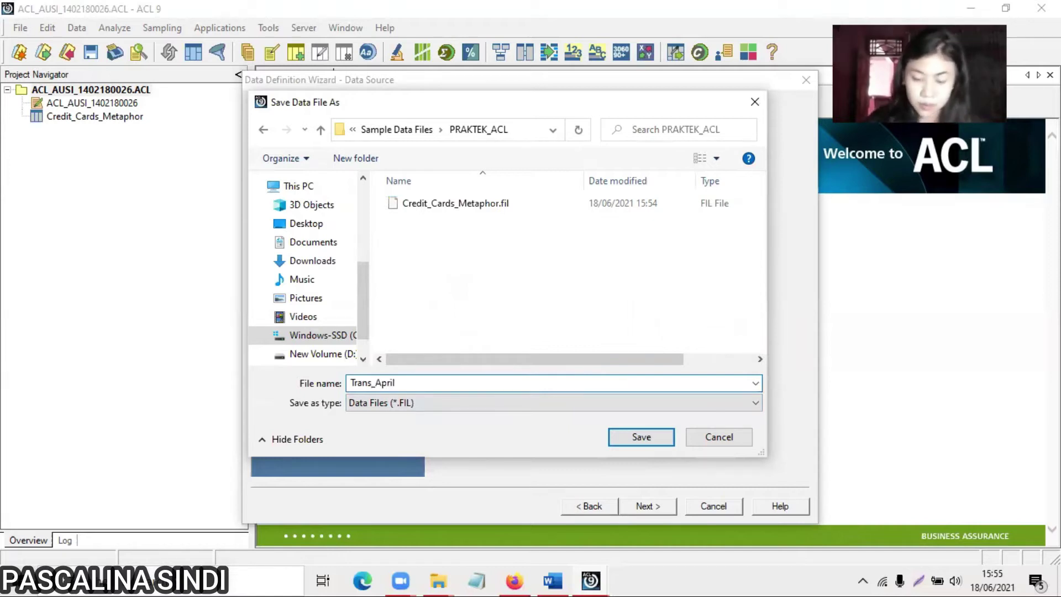
key(Return)
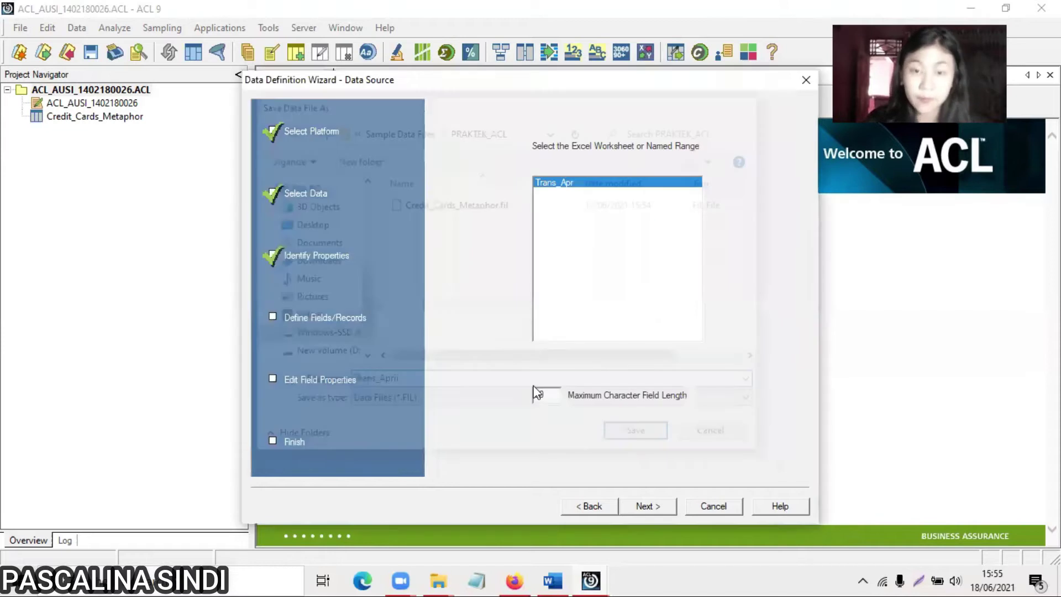
key(Return)
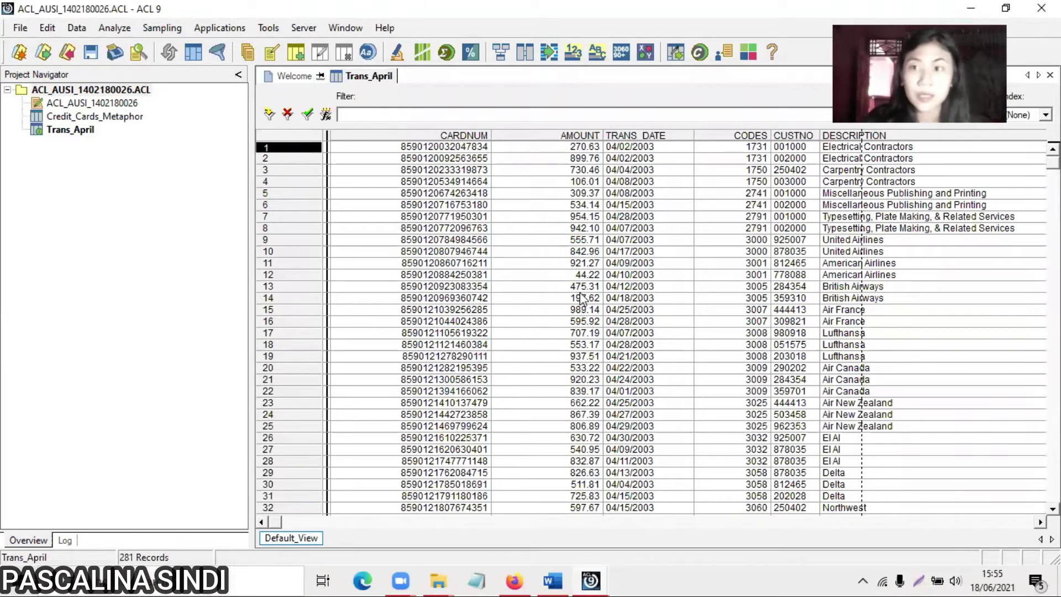
- Start a new table from disk, using Unacceptable_Codes.txt in the Sample Data Files folder as the source
click(19, 29)
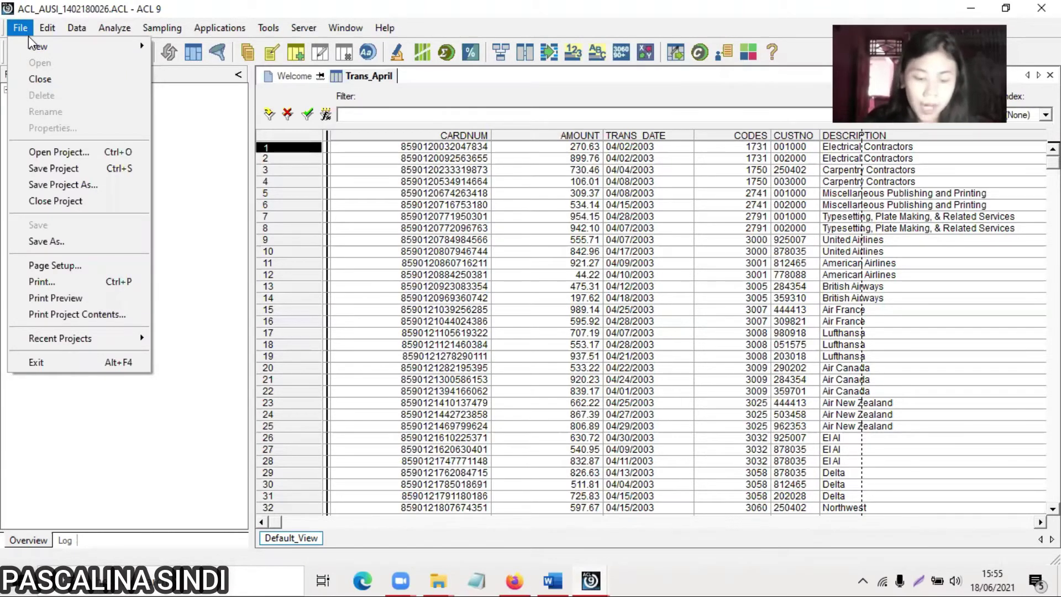
mouse_move(82, 46)
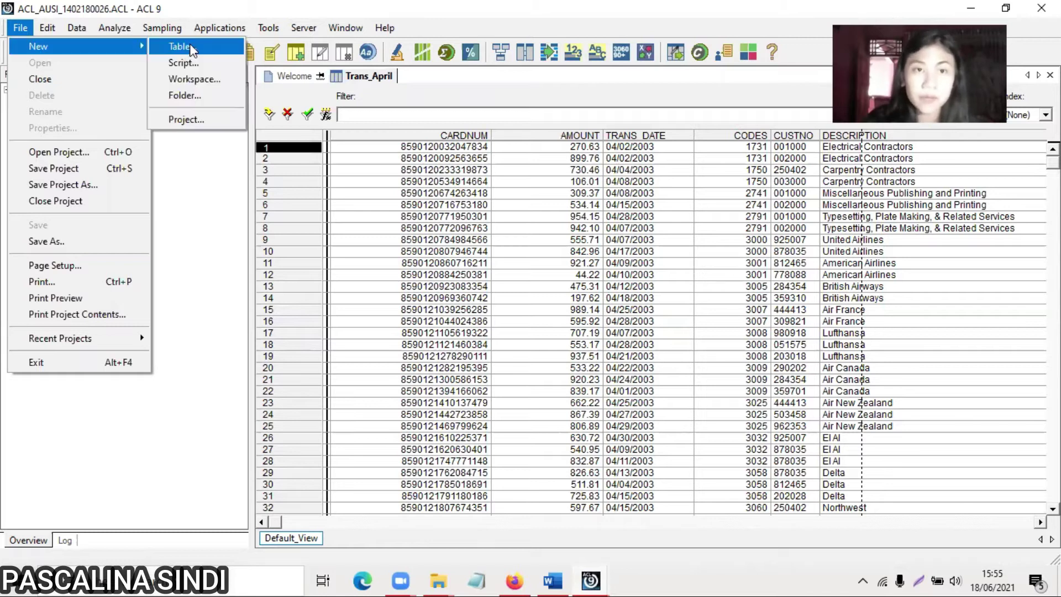
click(191, 48)
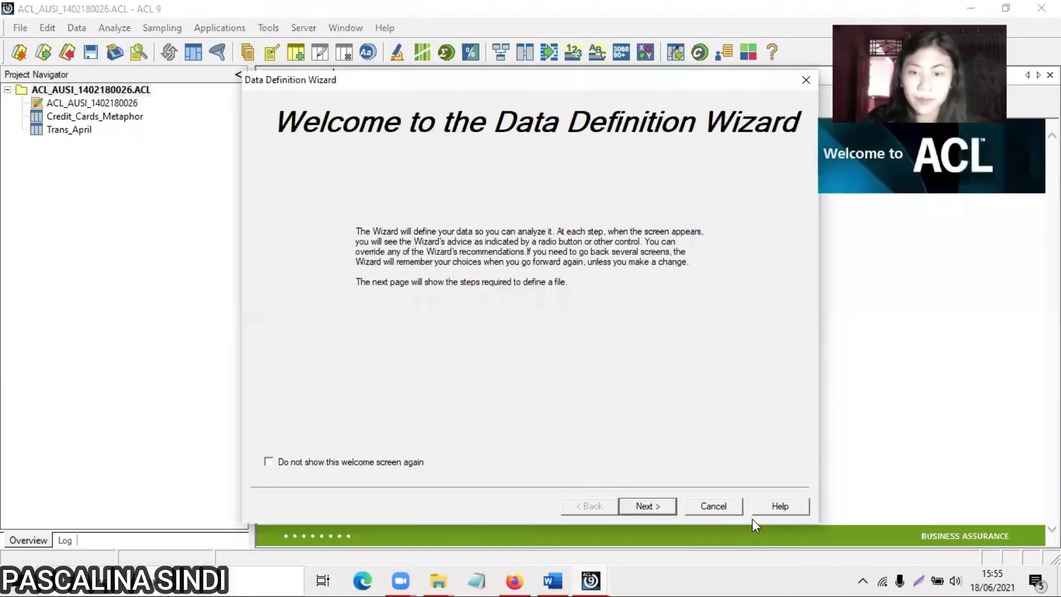
click(666, 507)
click(666, 507)
key(alt+Up)
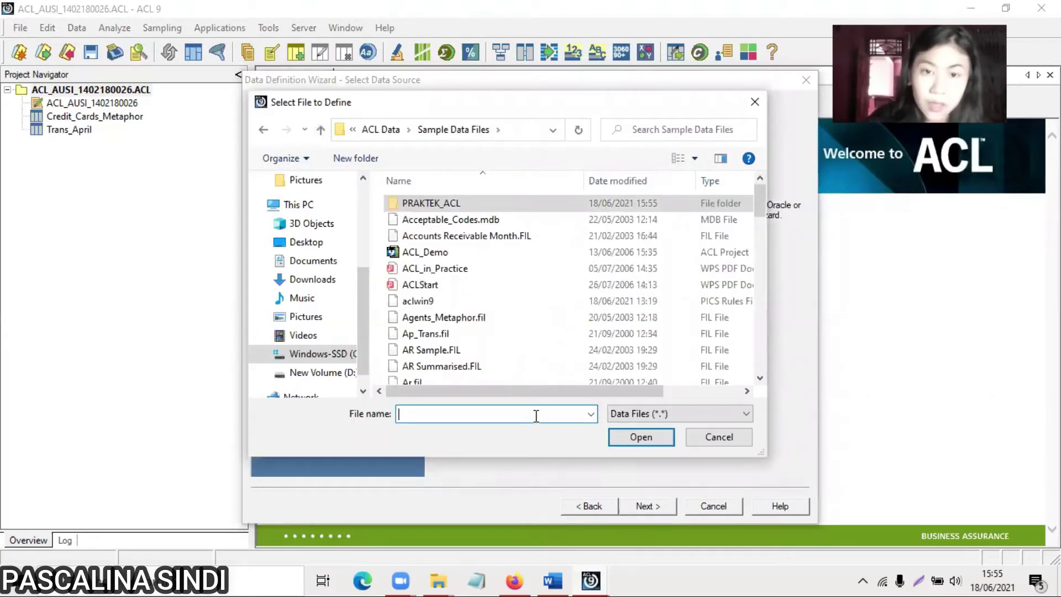
text(un)
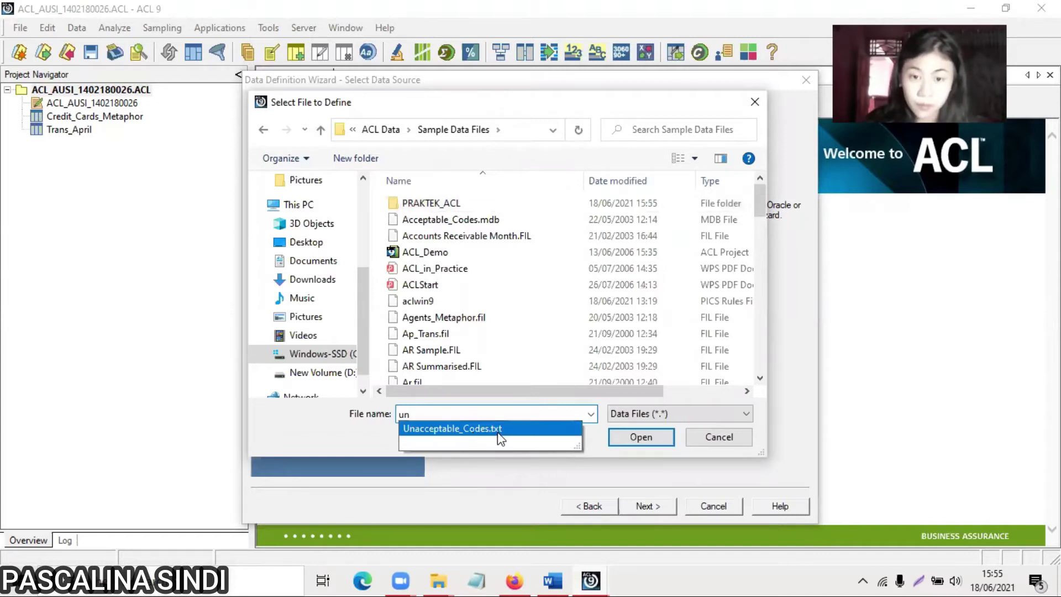
click(635, 439)
click(635, 442)
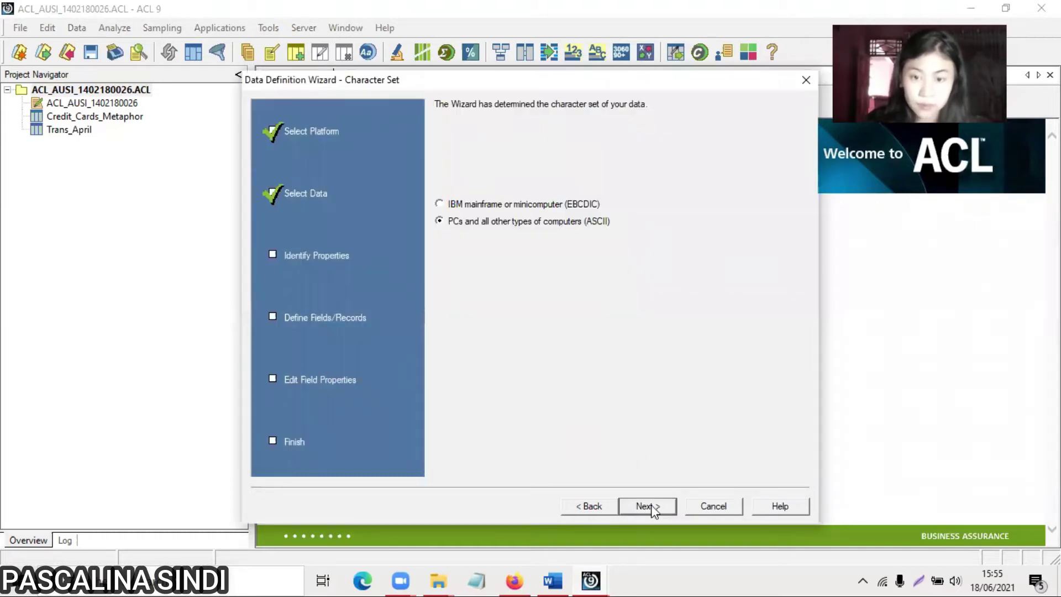
- Accept the ASCII character set and define the unacceptable codes source as a delimited text file
click(647, 508)
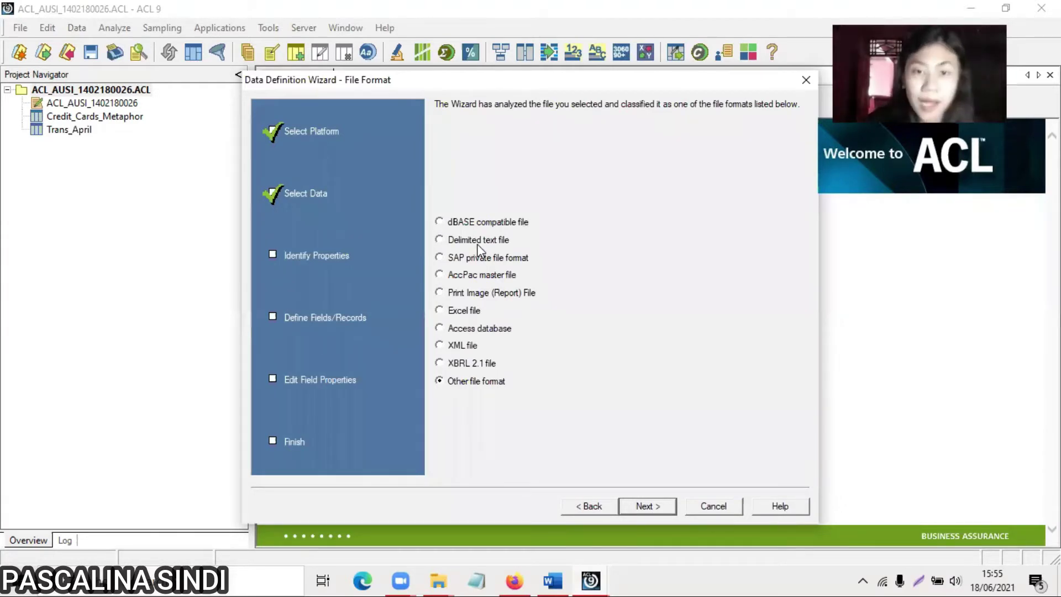
click(478, 243)
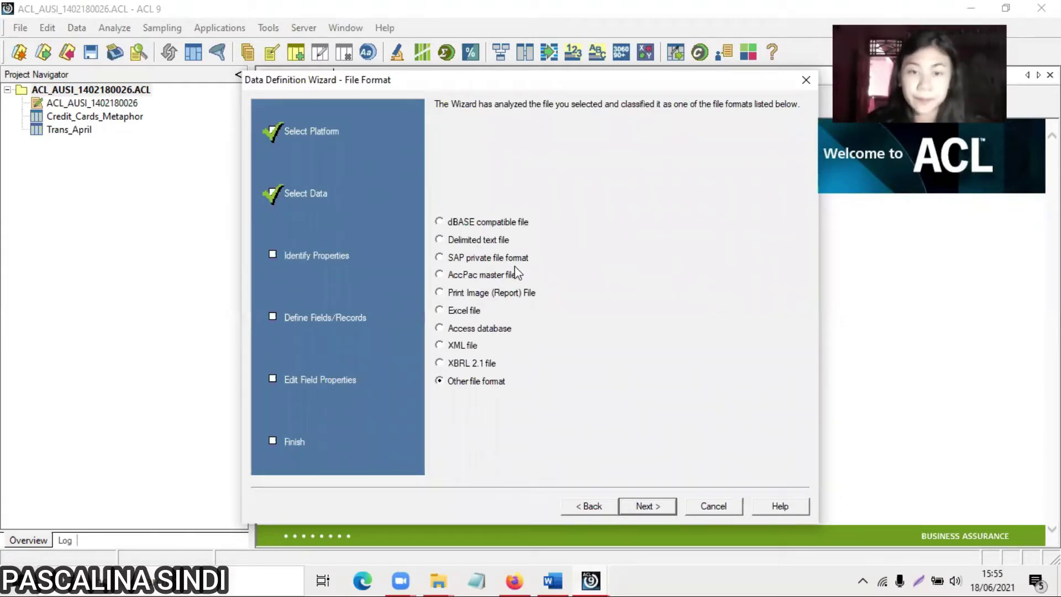
click(648, 506)
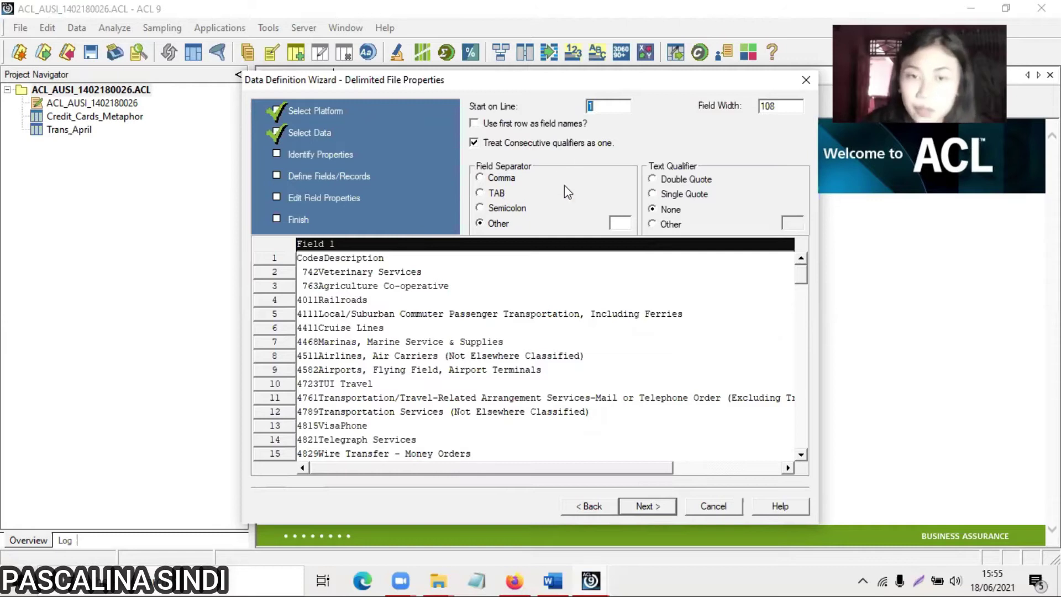
- Set the field separator to TAB, use the first row as field names, and accept the delimited file properties
click(494, 196)
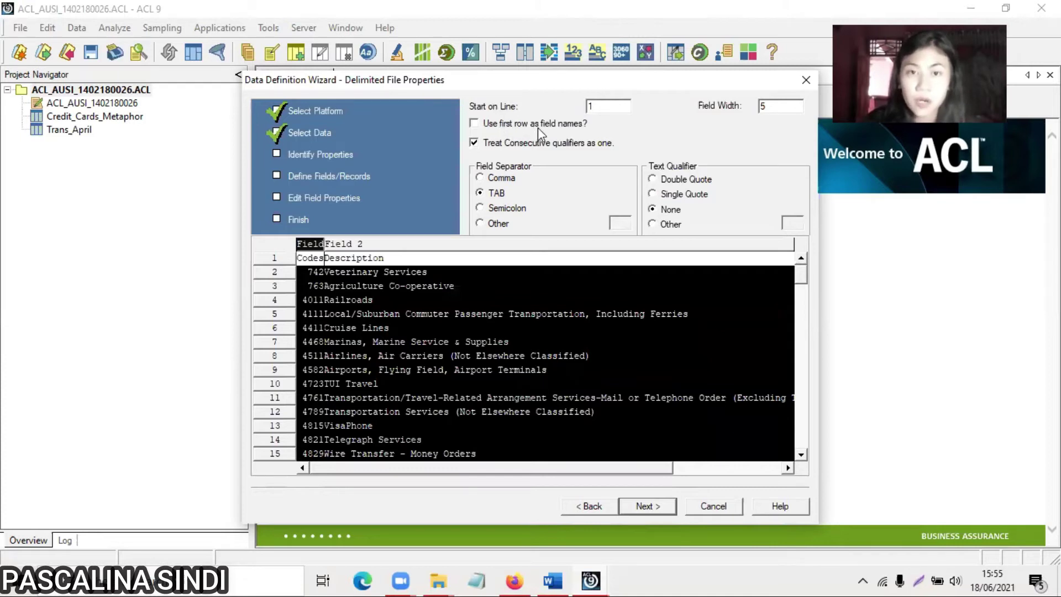
click(487, 127)
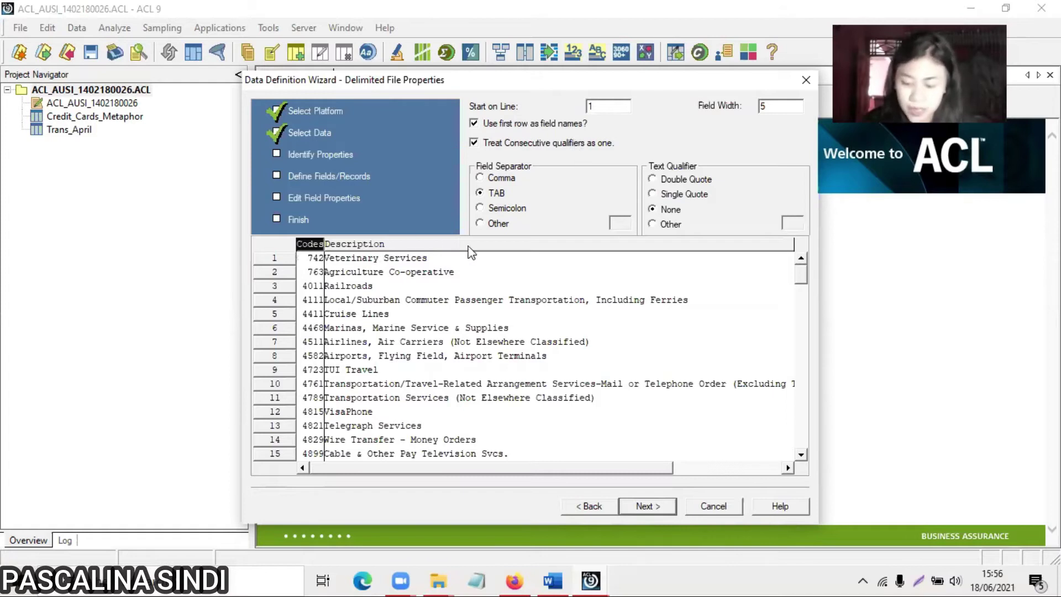
click(649, 512)
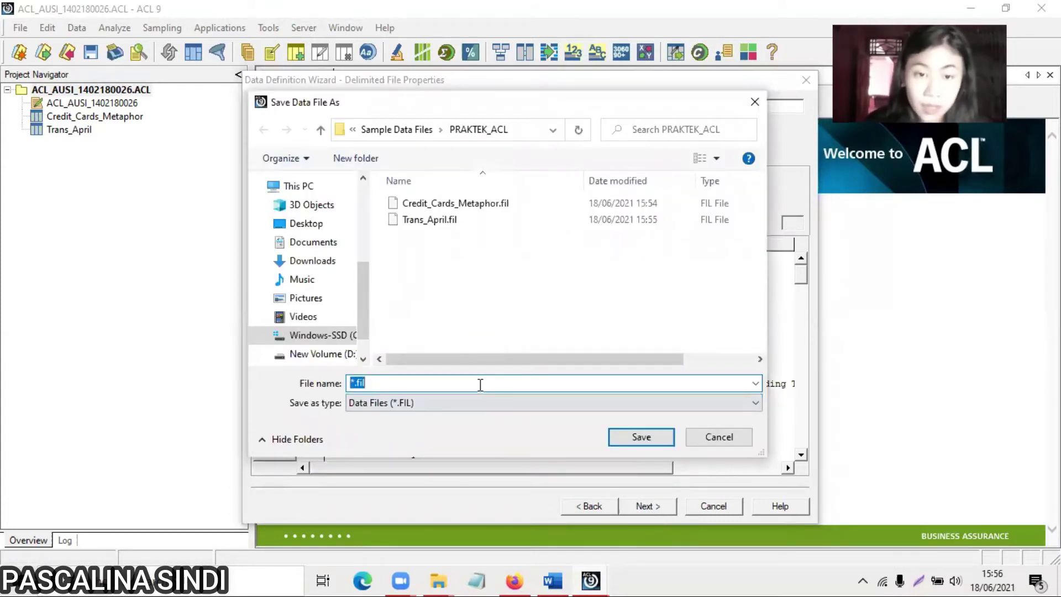
- Save the data file as Unacceptable_Codes in the PRAKTEK_ACL folder
text(Un)
text(acc)
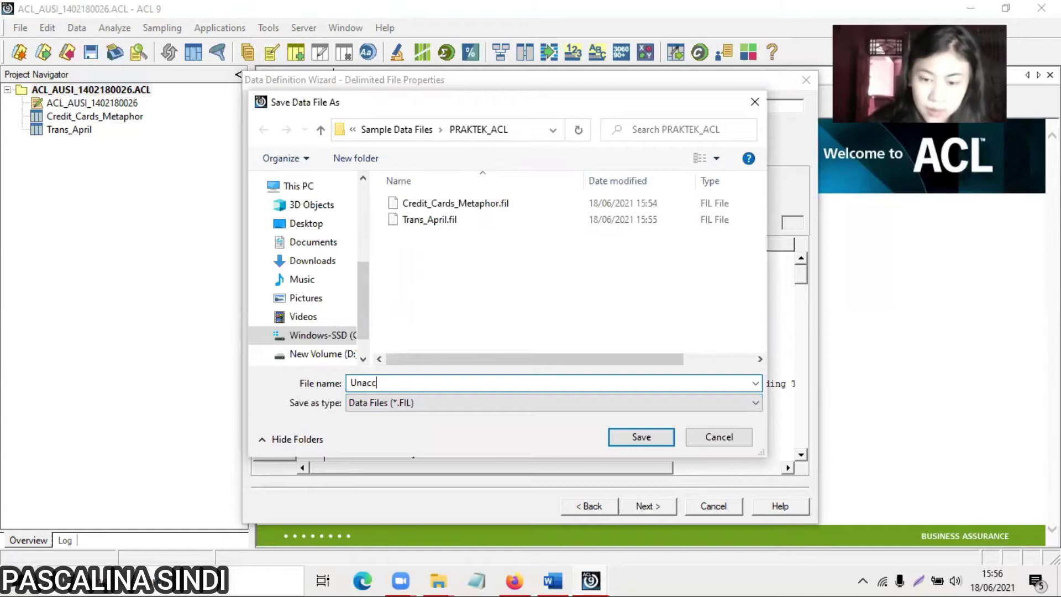
text(ept)
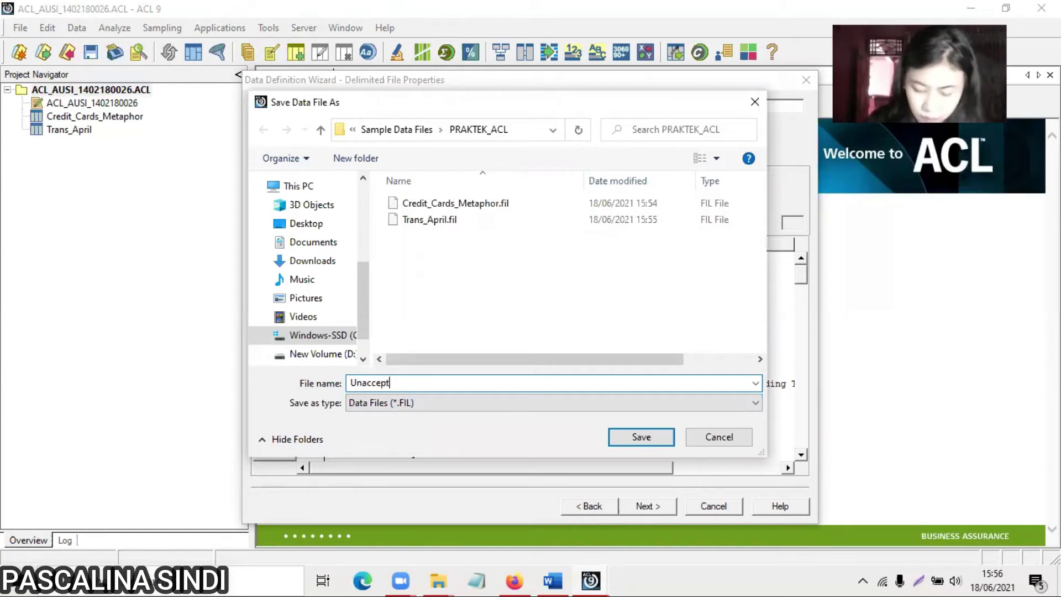
text(able)
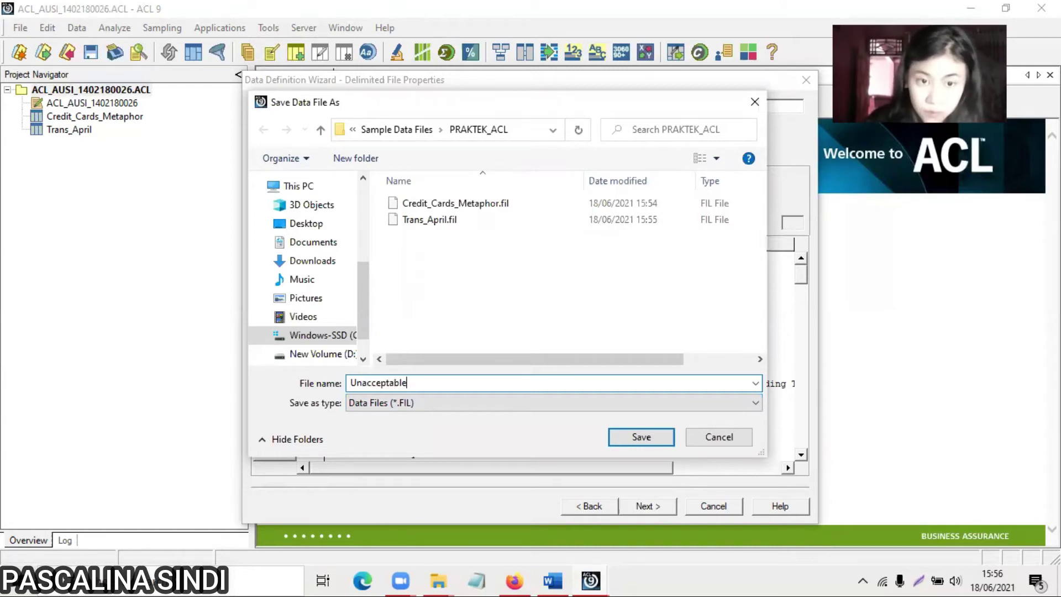
text(_)
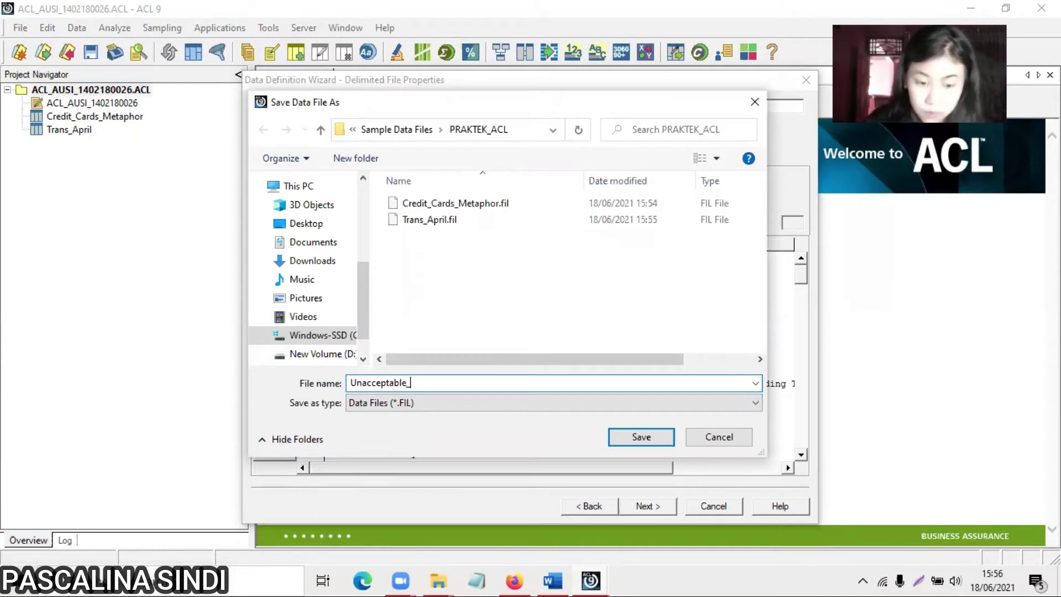
text(Cod)
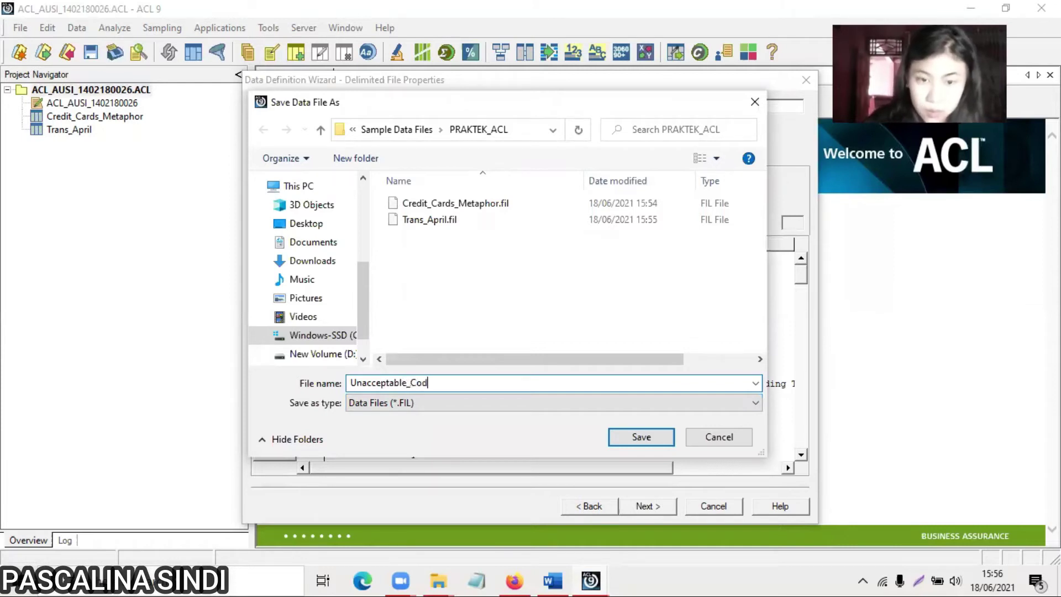
text(es)
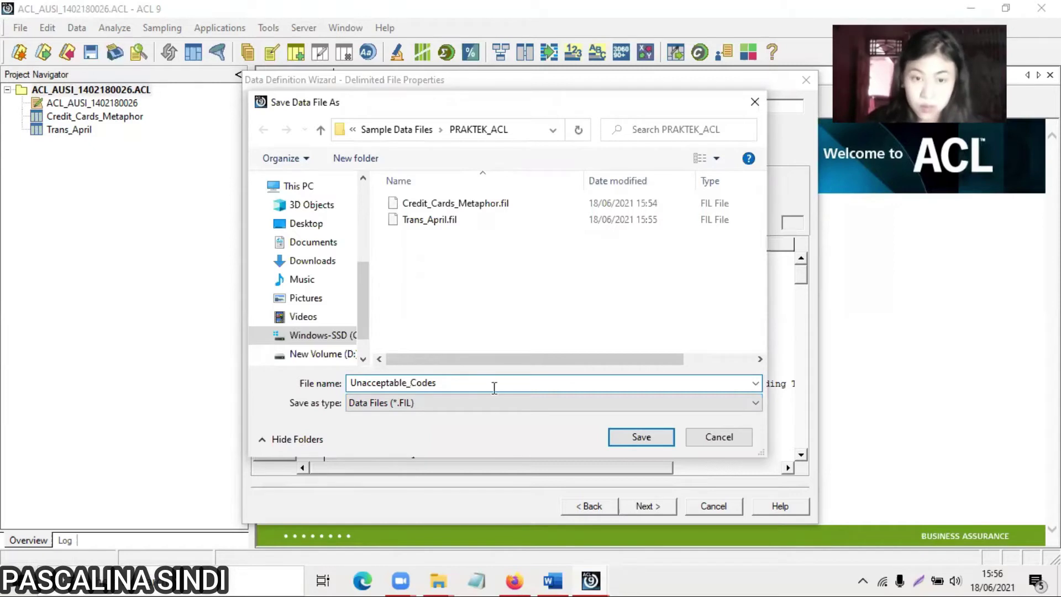
click(647, 442)
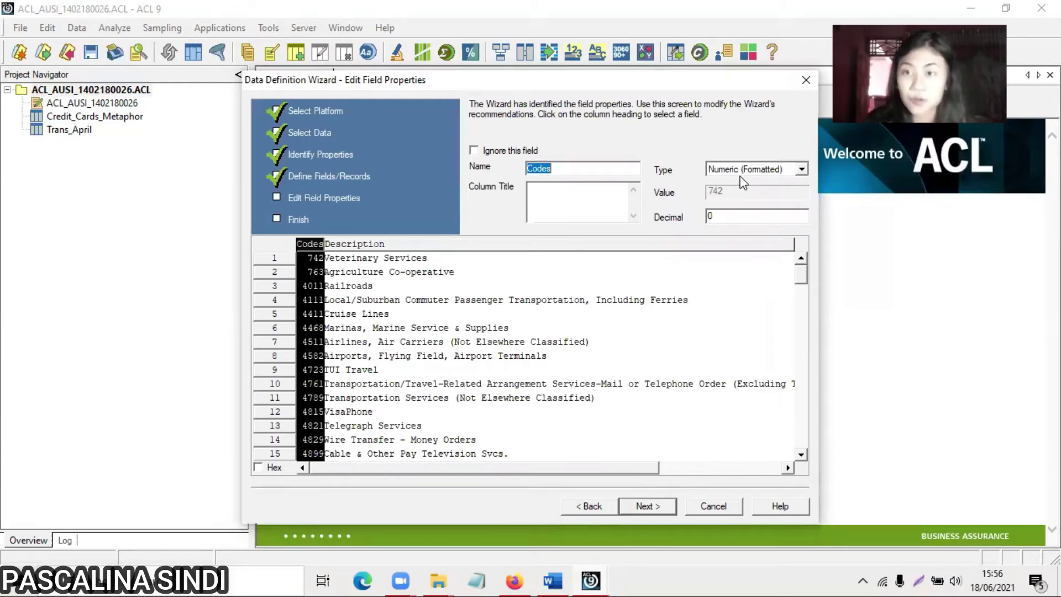
- Set the Codes field type to ASCII Text and finish the definition, saving the table as Unacceptable_Codes
click(761, 169)
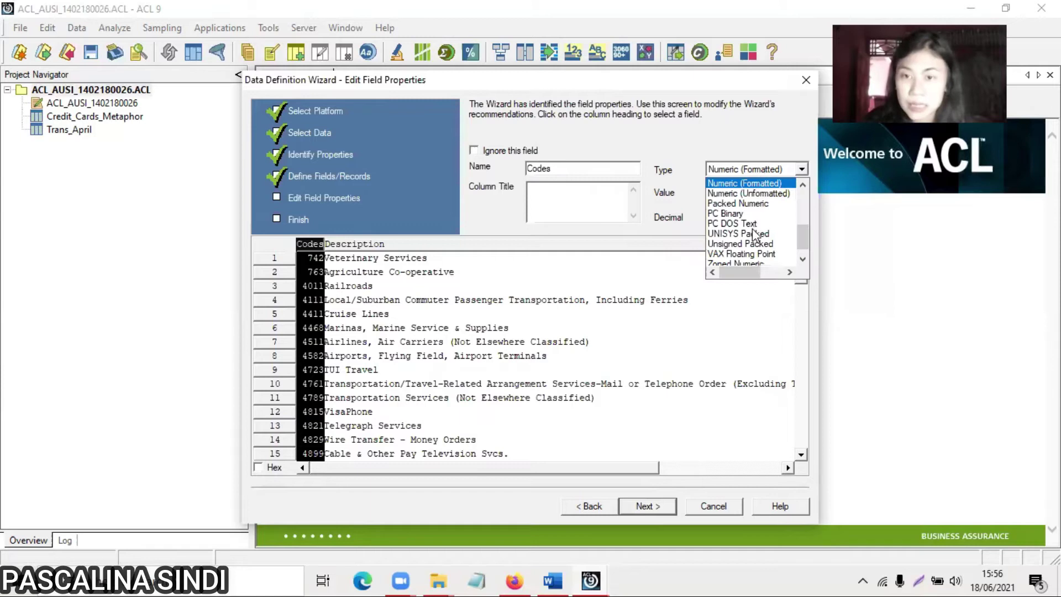
scroll(754, 205, up, 4)
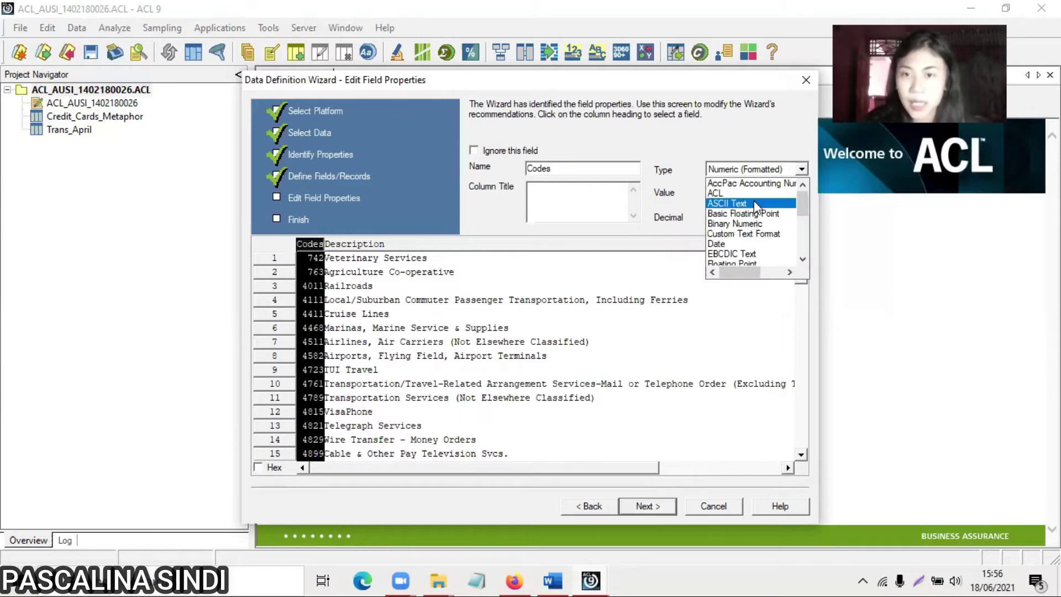
click(754, 203)
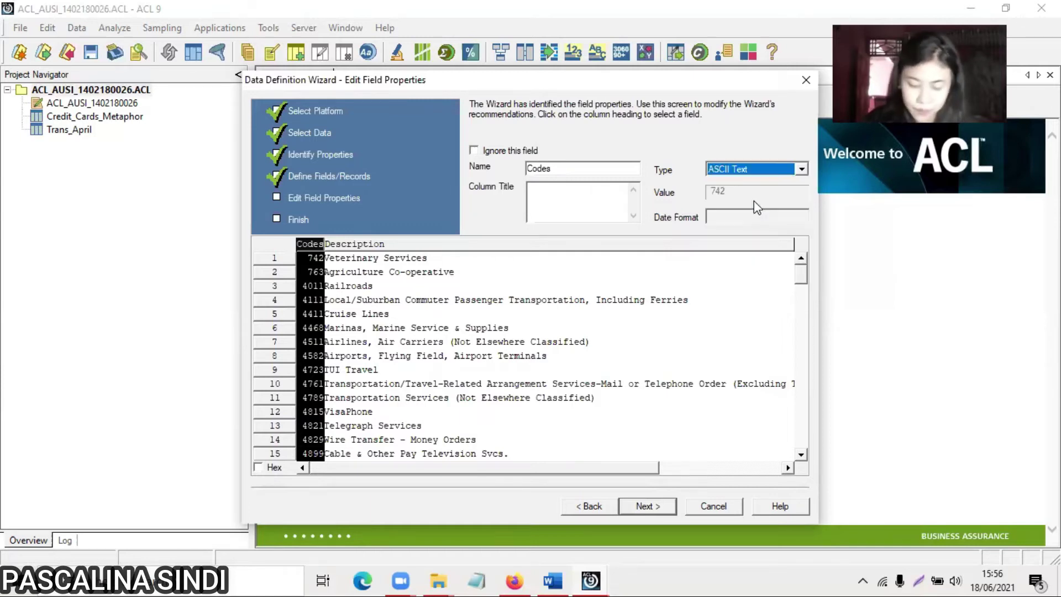
click(366, 243)
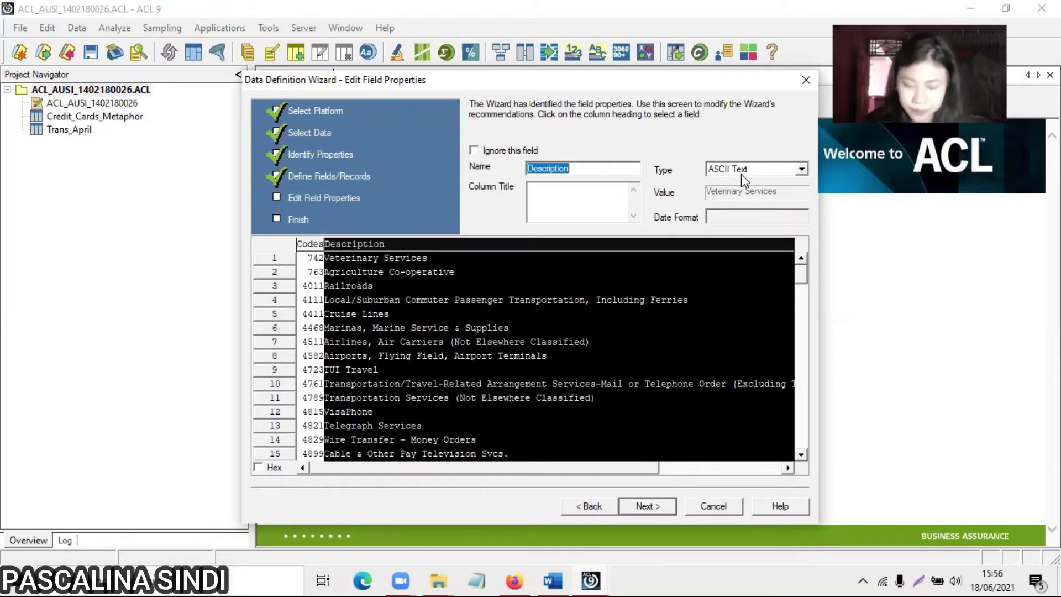
click(646, 506)
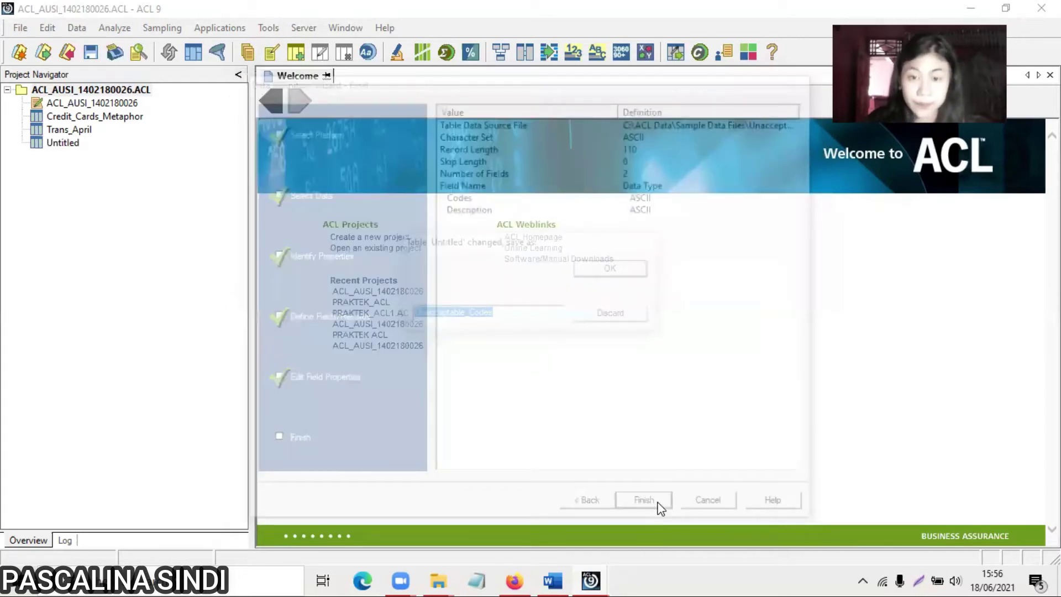
click(629, 271)
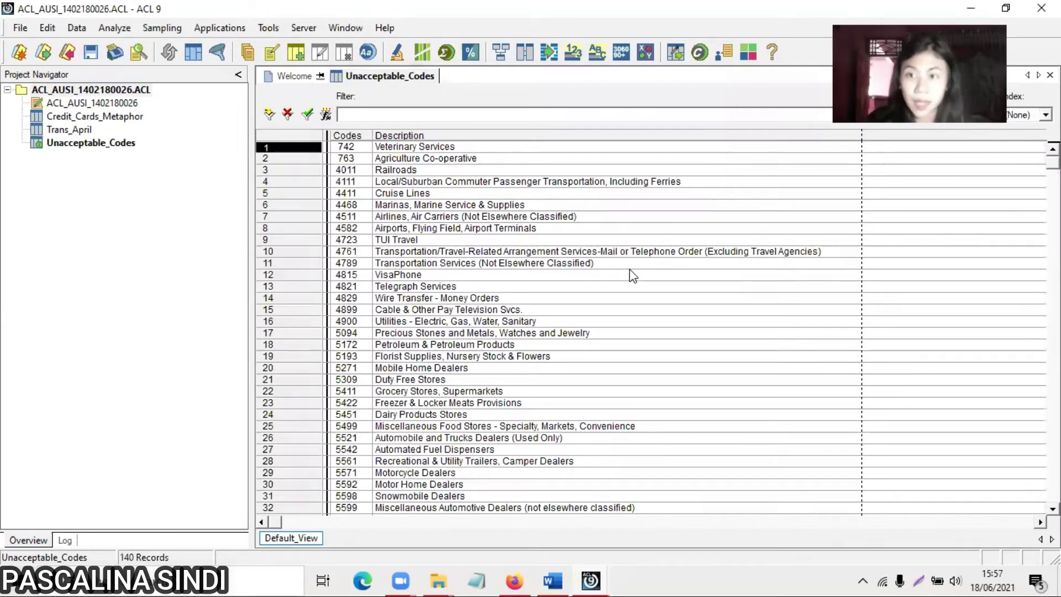
- Start a new table definition from disk and open Company_Departments.txt in the Sample Data Files folder as its source
click(20, 28)
mouse_move(122, 52)
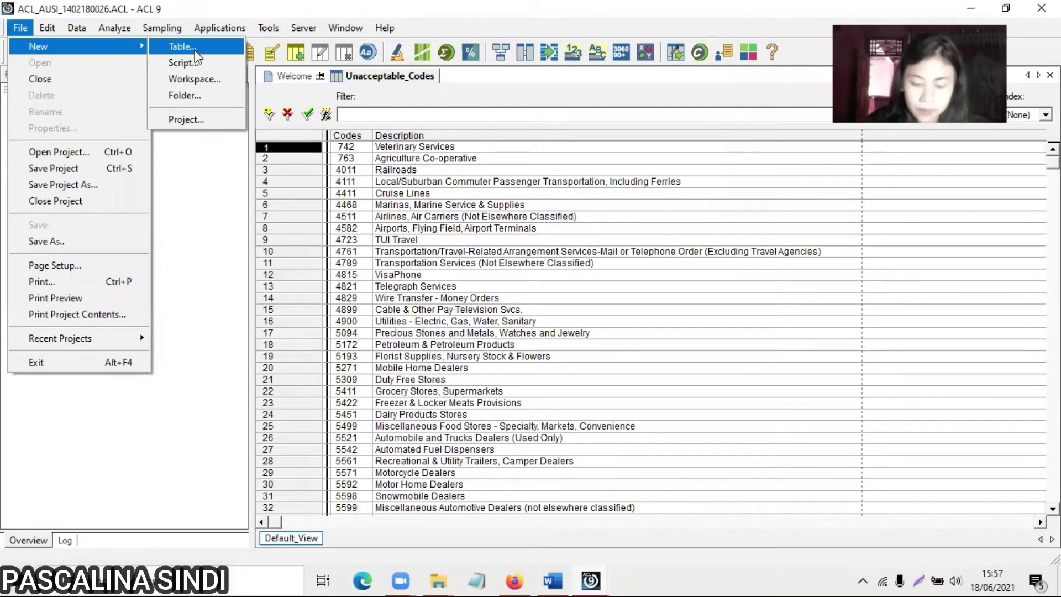
click(194, 51)
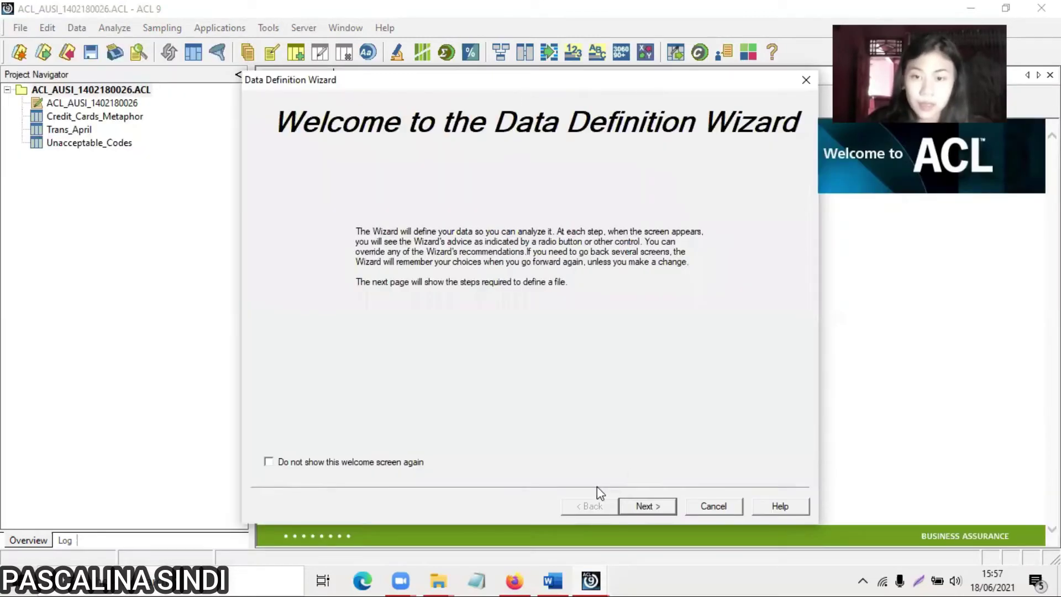
click(651, 507)
click(647, 506)
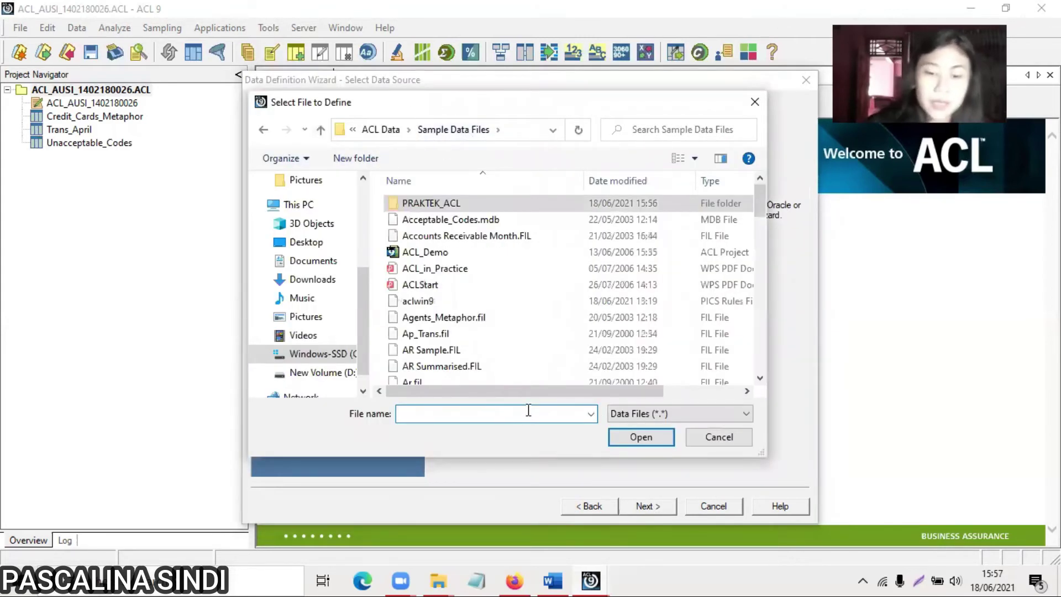
text(ca)
key(BackSpace)
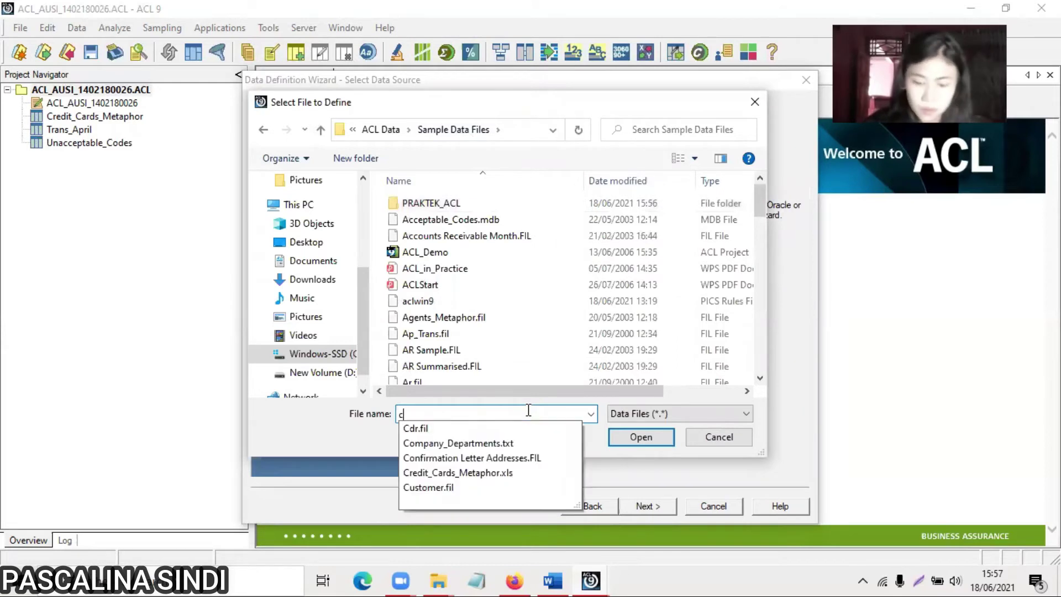
text(o)
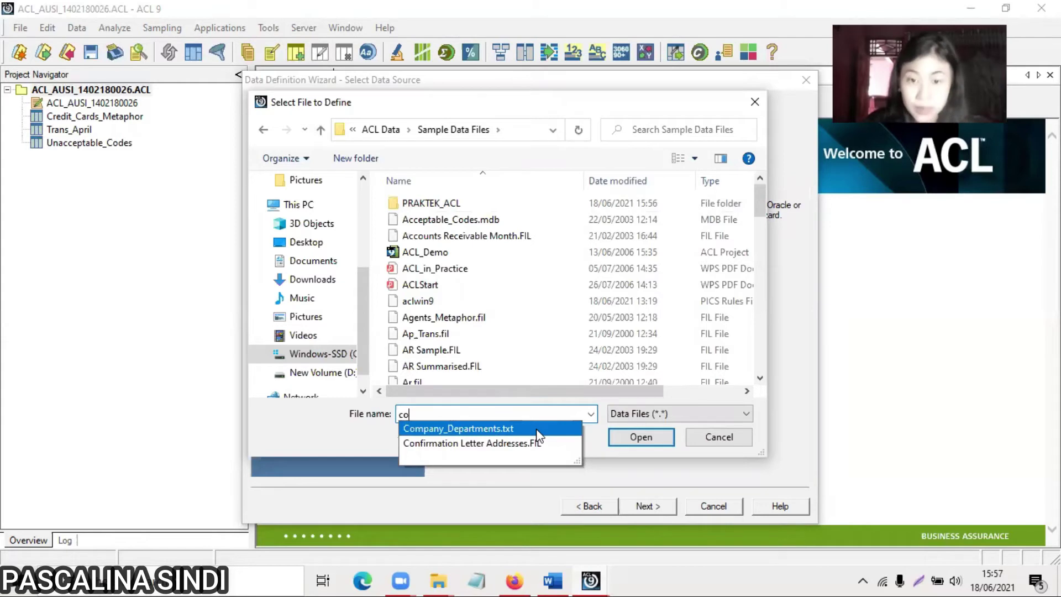
click(644, 437)
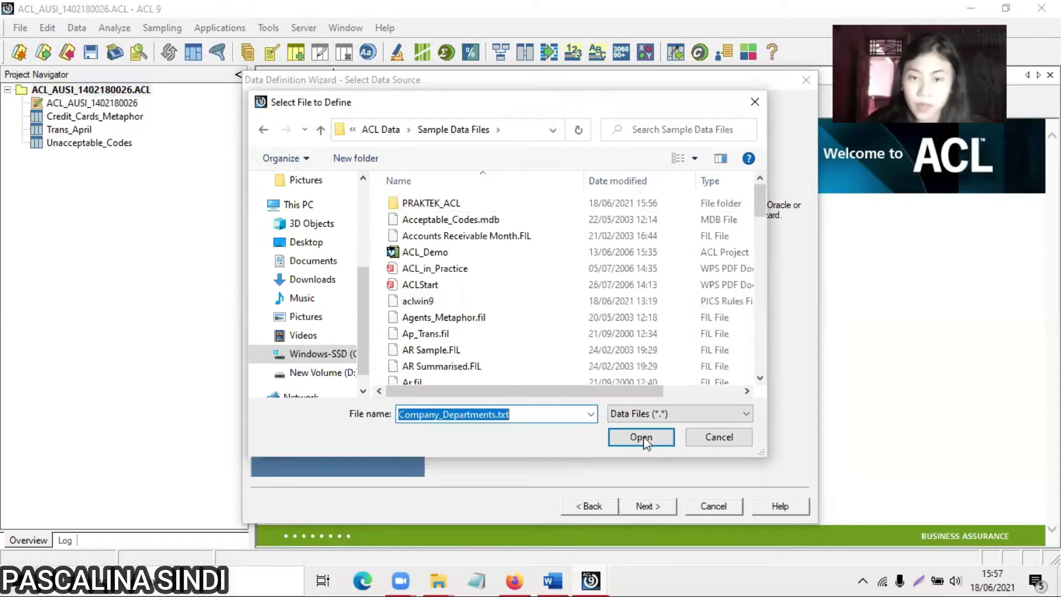
click(646, 441)
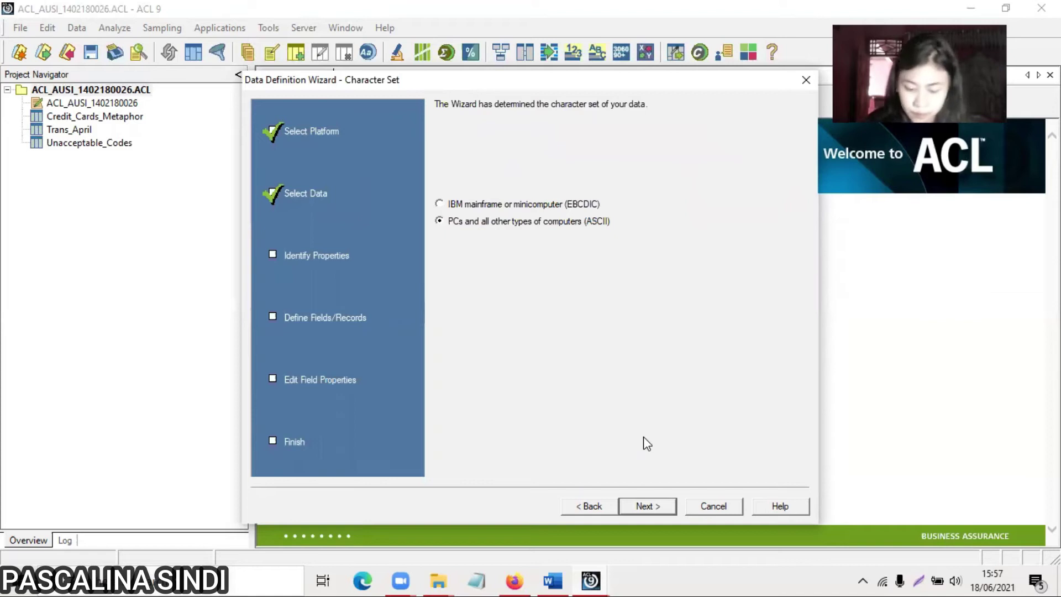
- Define the company departments source as an ASCII delimited text file with TAB as the field separator
click(658, 508)
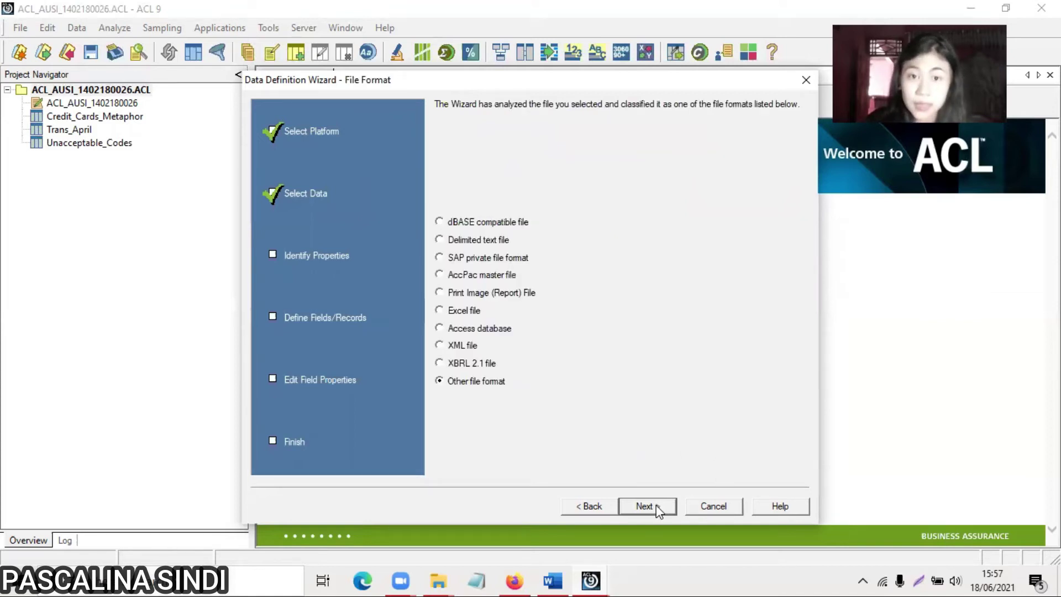
click(482, 242)
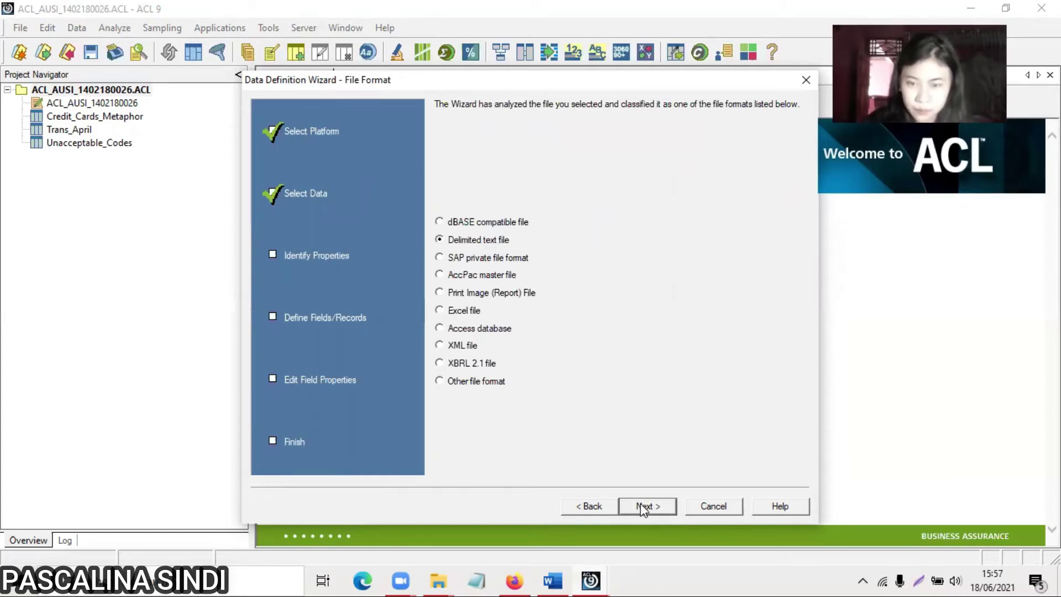
click(643, 508)
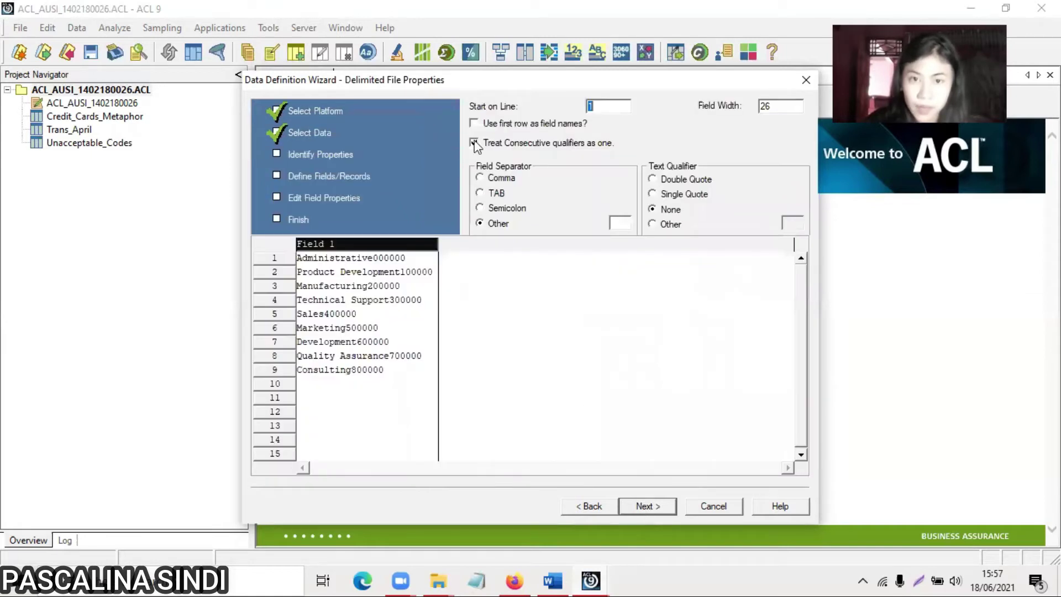
click(489, 194)
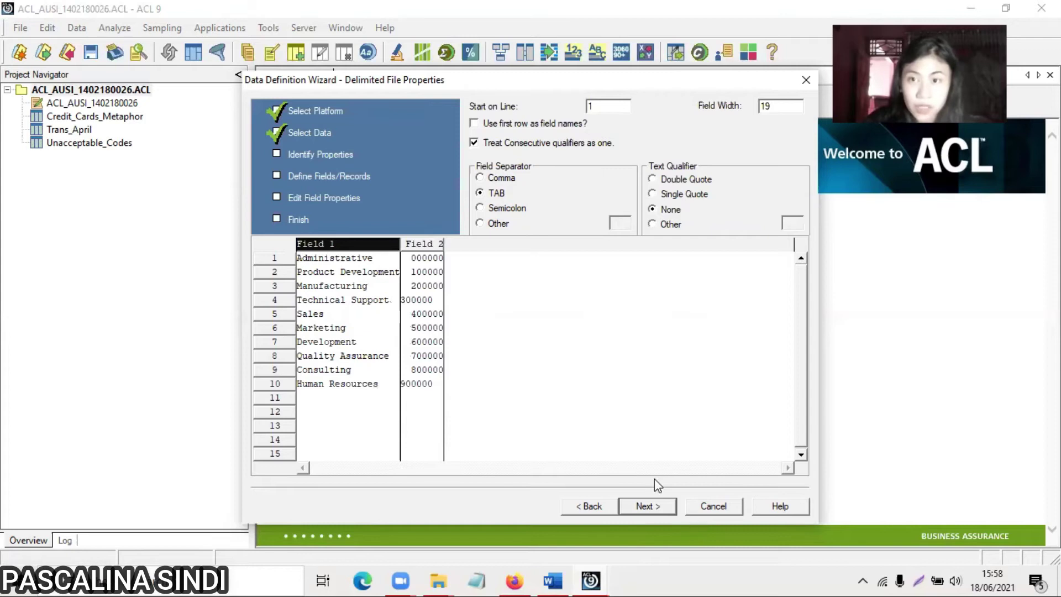
click(658, 508)
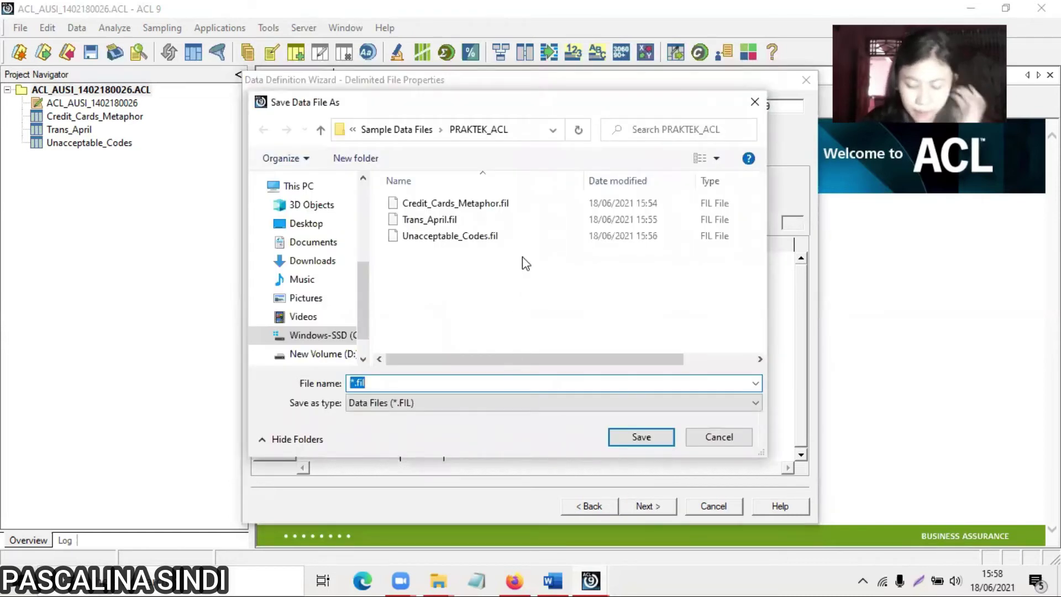
- Save the data file as Company_dept in the PRAKTEK_ACL folder
text(C)
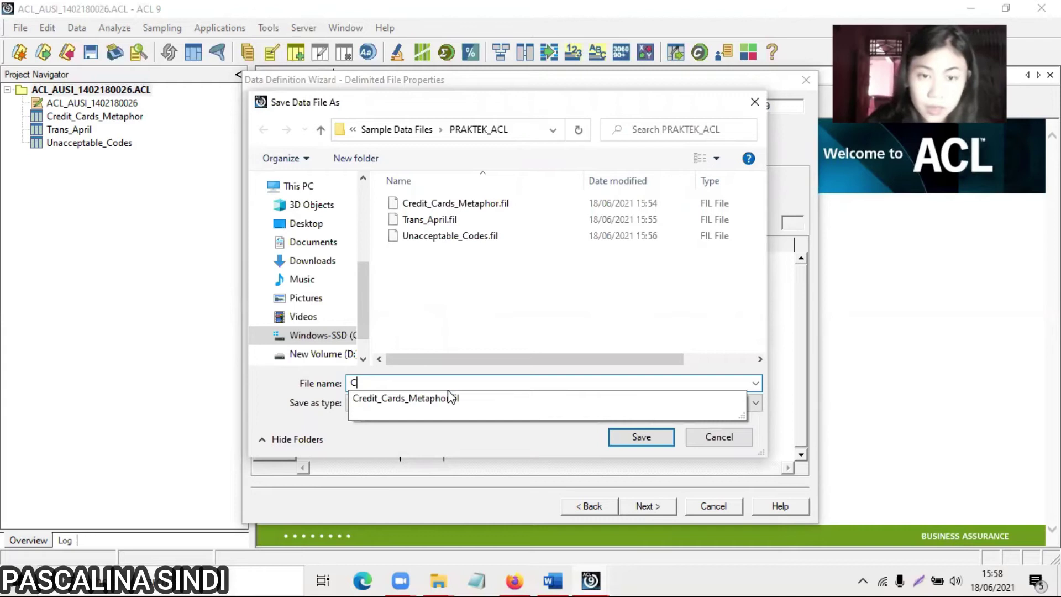
text(a)
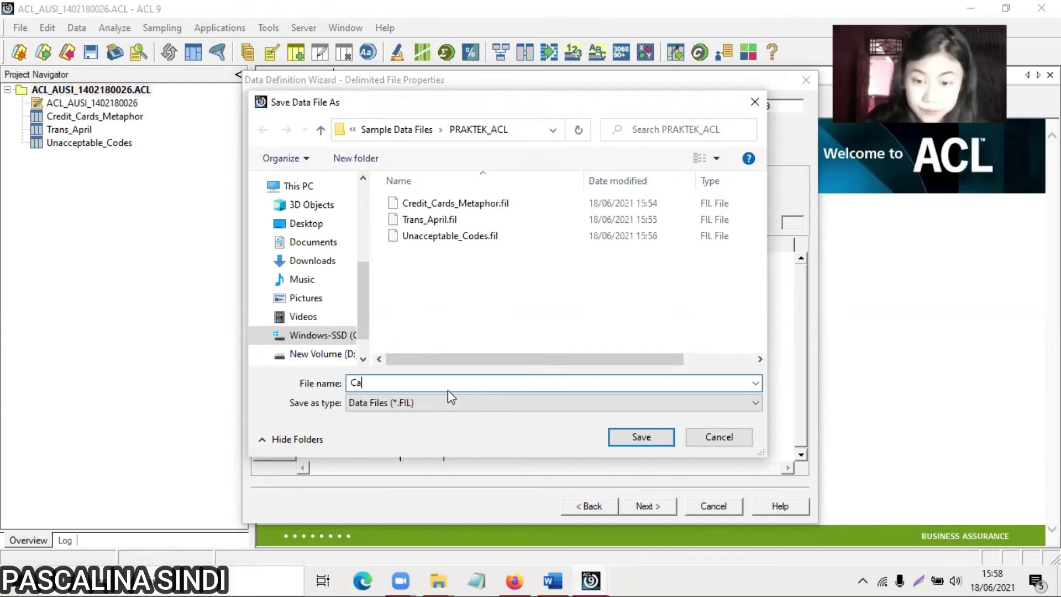
key(BackSpace)
text(ompany)
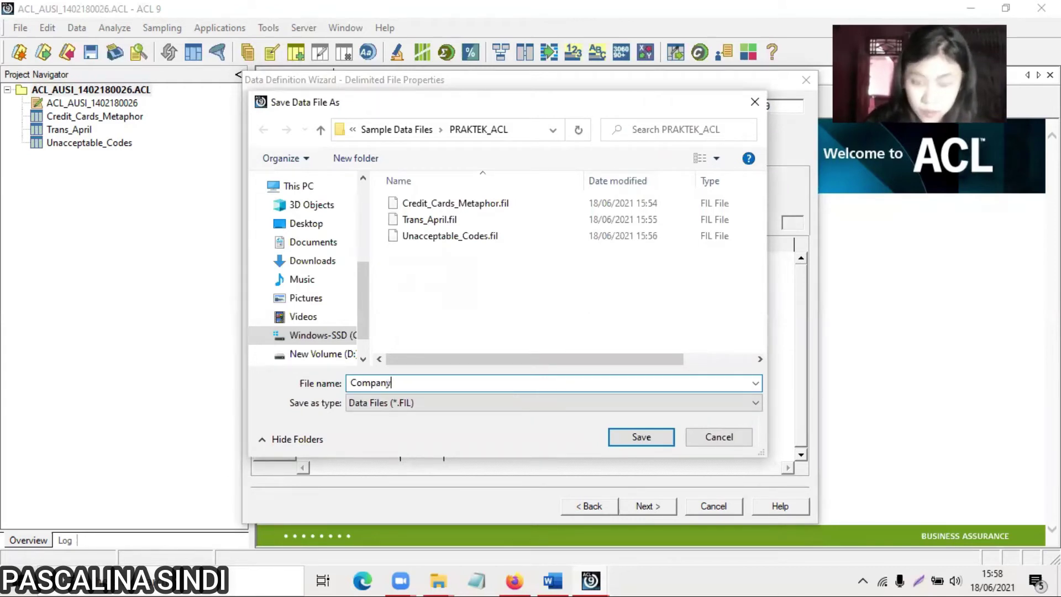
text(_de)
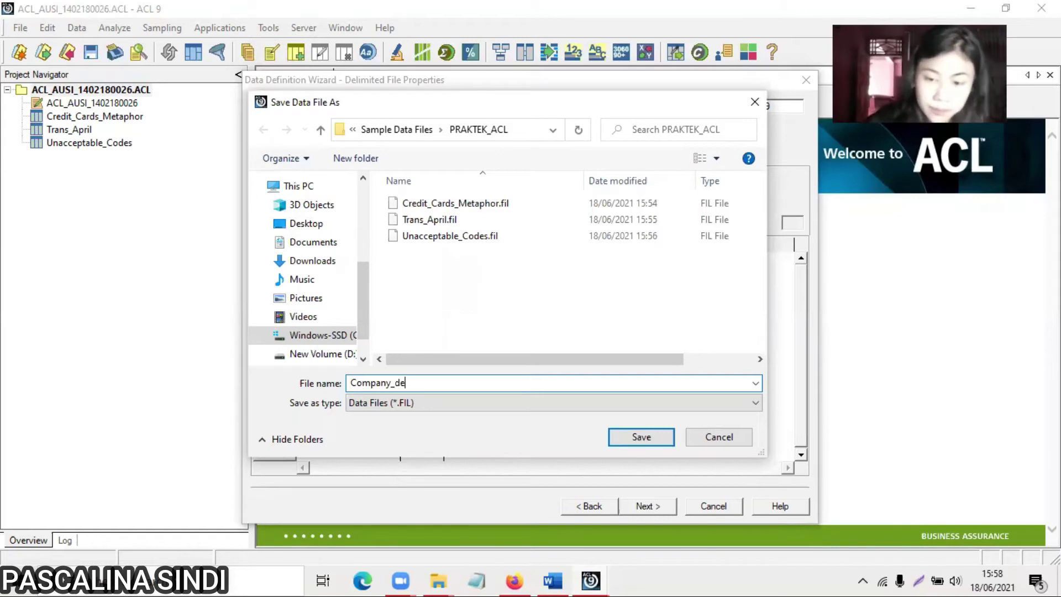
text(pt)
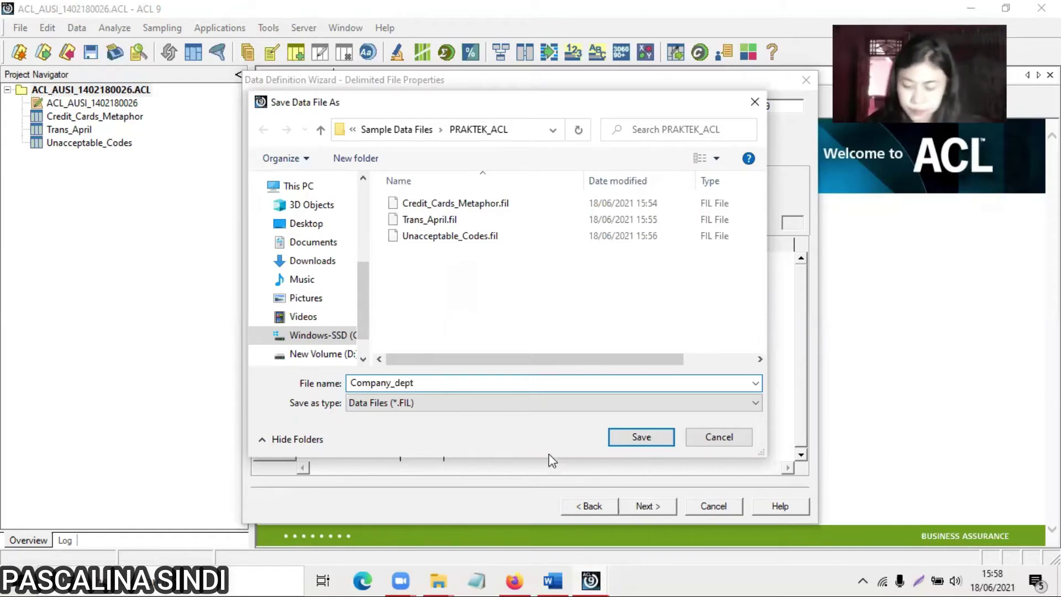
click(642, 438)
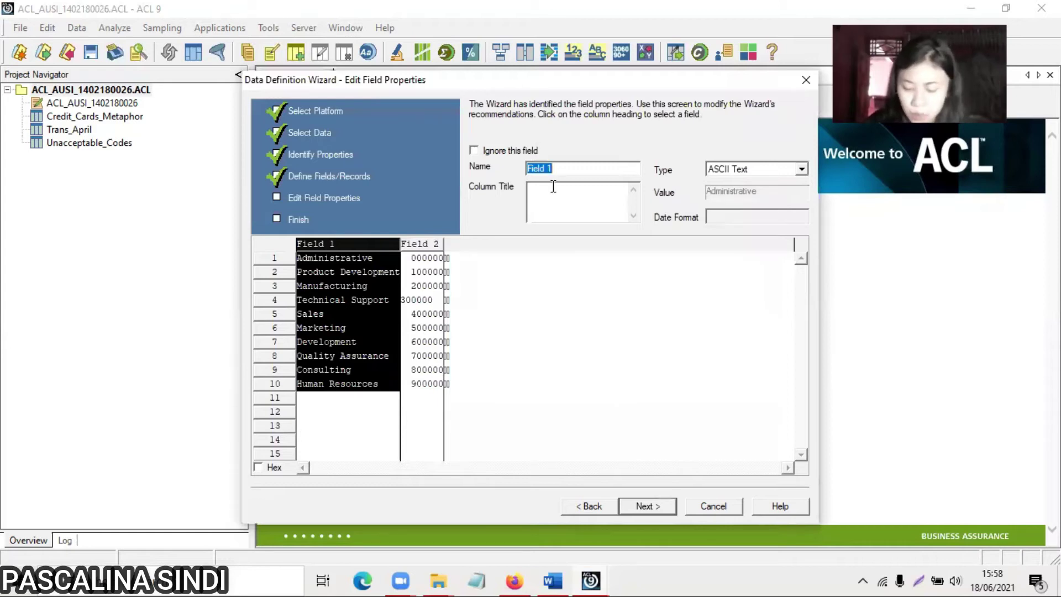
- Name the first field, which holds the department names, Dept_Name
drag(573, 169, 519, 166)
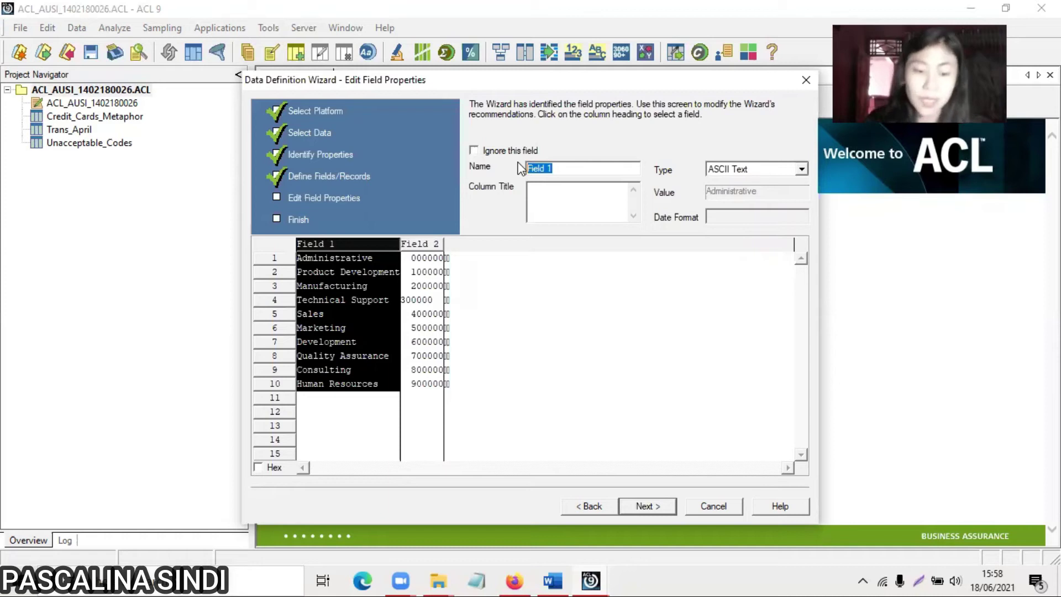
text(Dept)
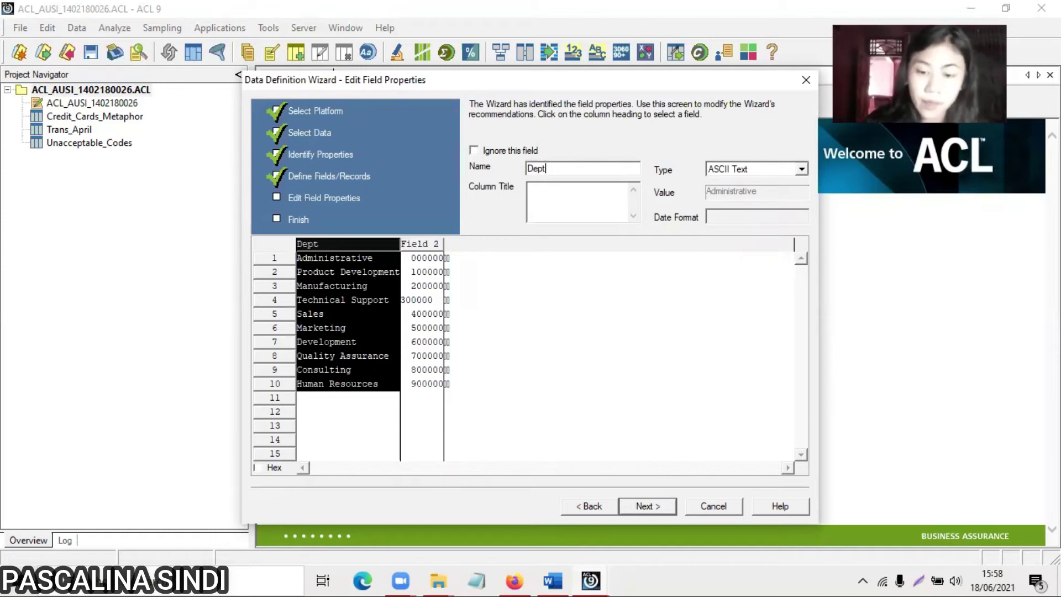
text(_Name)
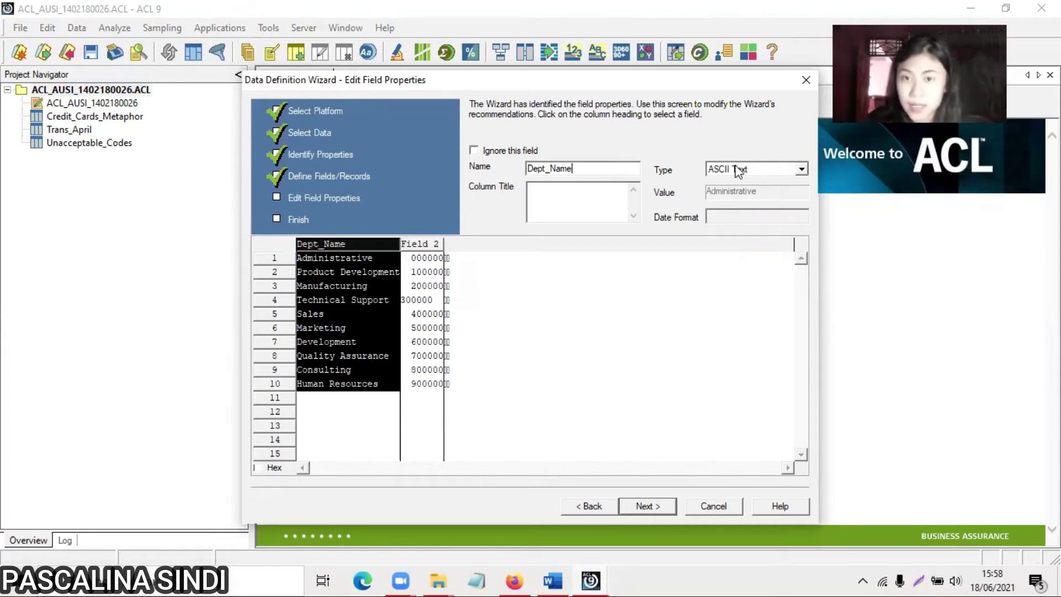
- Name the second field Dept_Code and set its type to ASCII Text
click(433, 246)
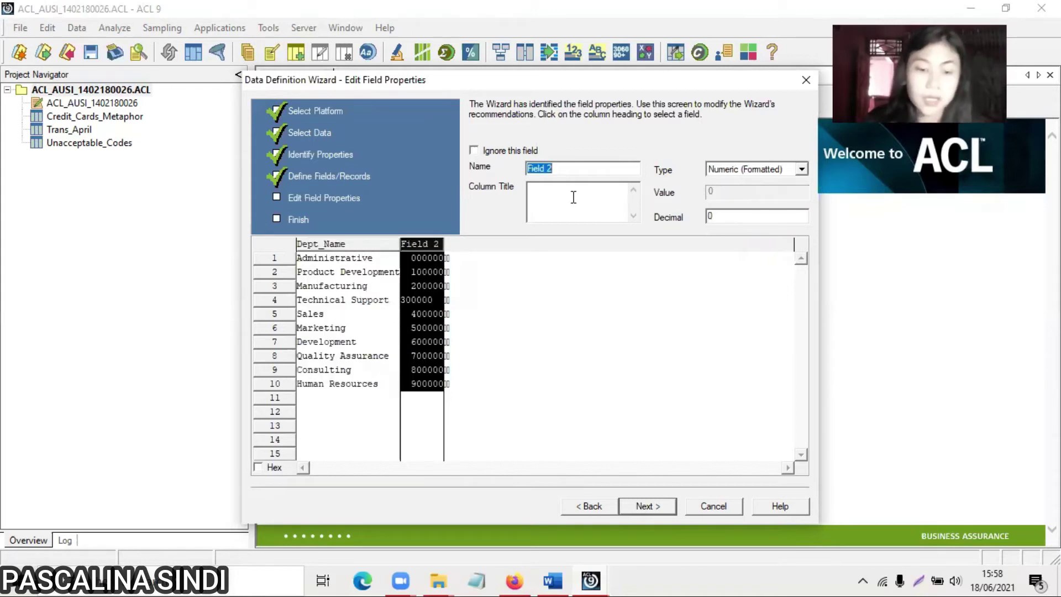
text(Dep)
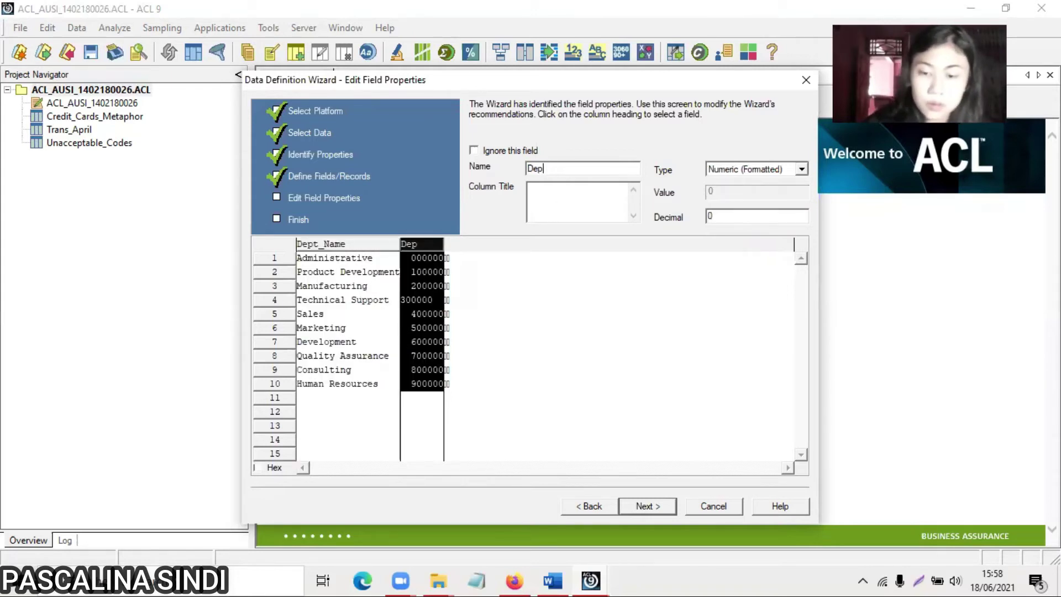
text(t_Code)
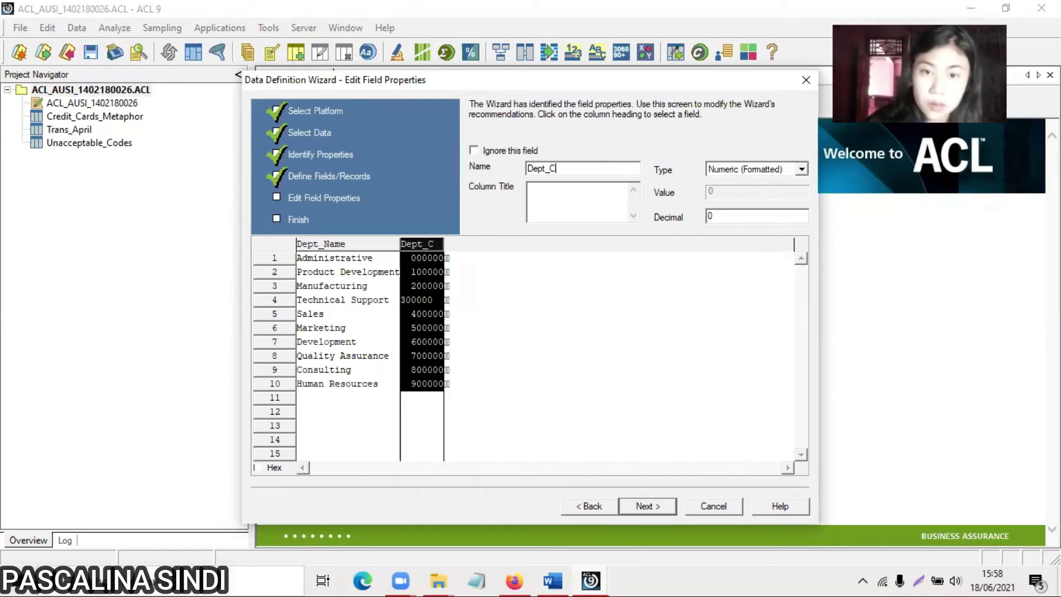
click(769, 171)
scroll(761, 213, up, 3)
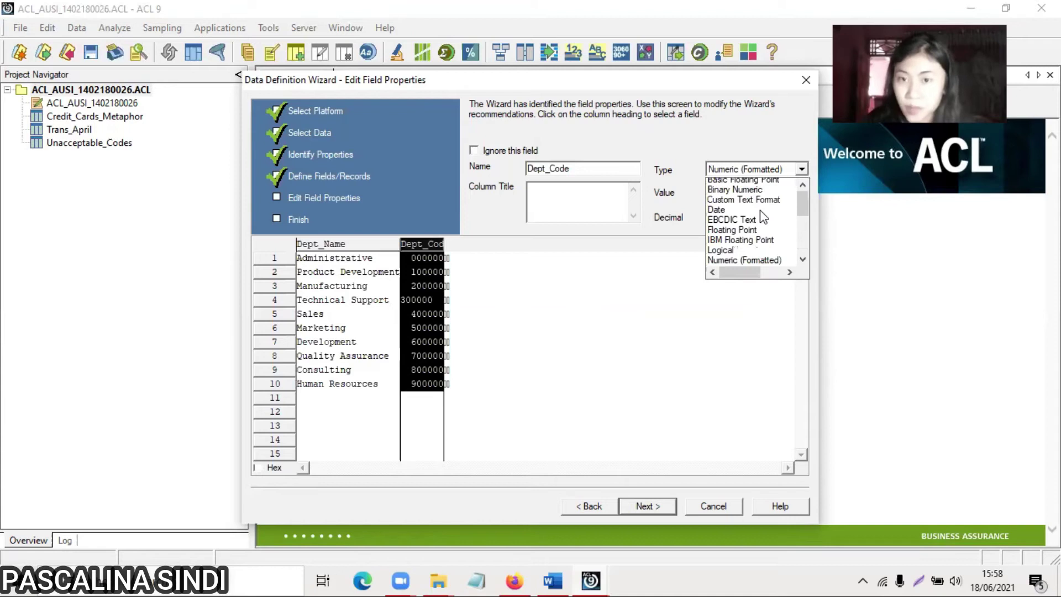
scroll(757, 211, up, 1)
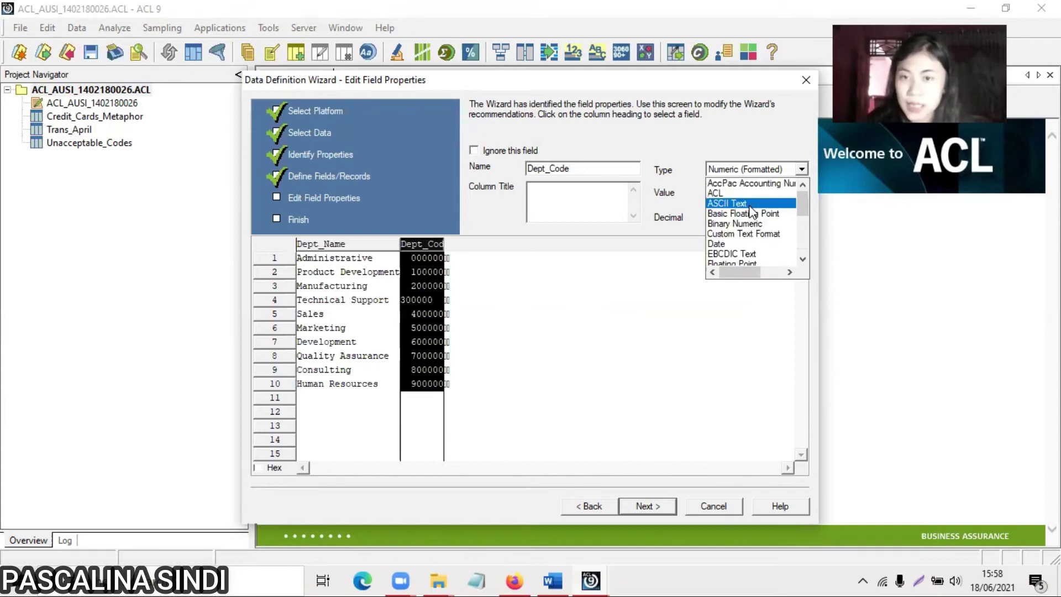
click(750, 206)
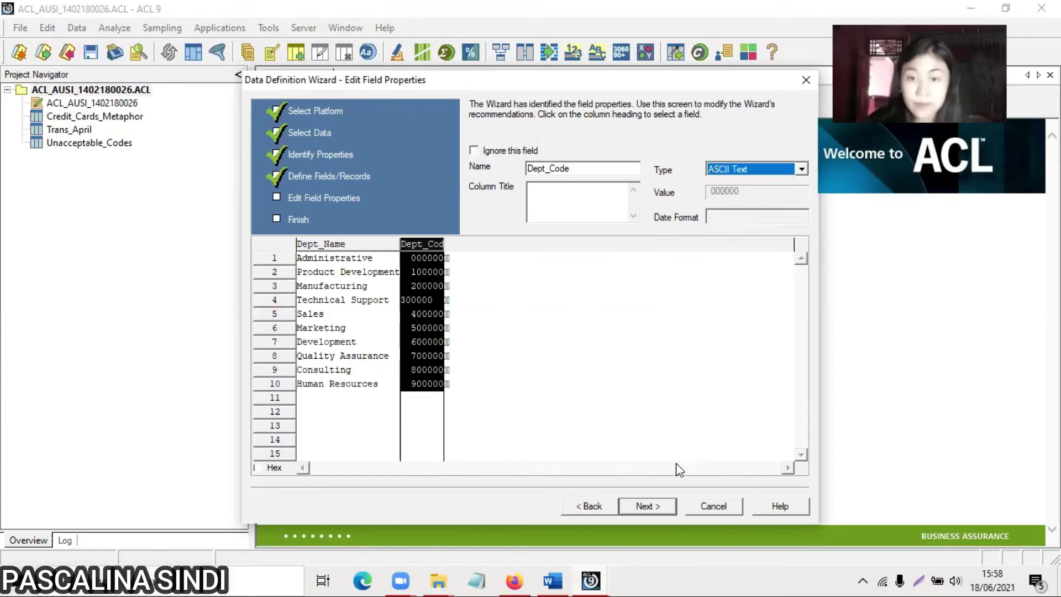
- Finish the data definition and save the table as Company_dept
click(663, 507)
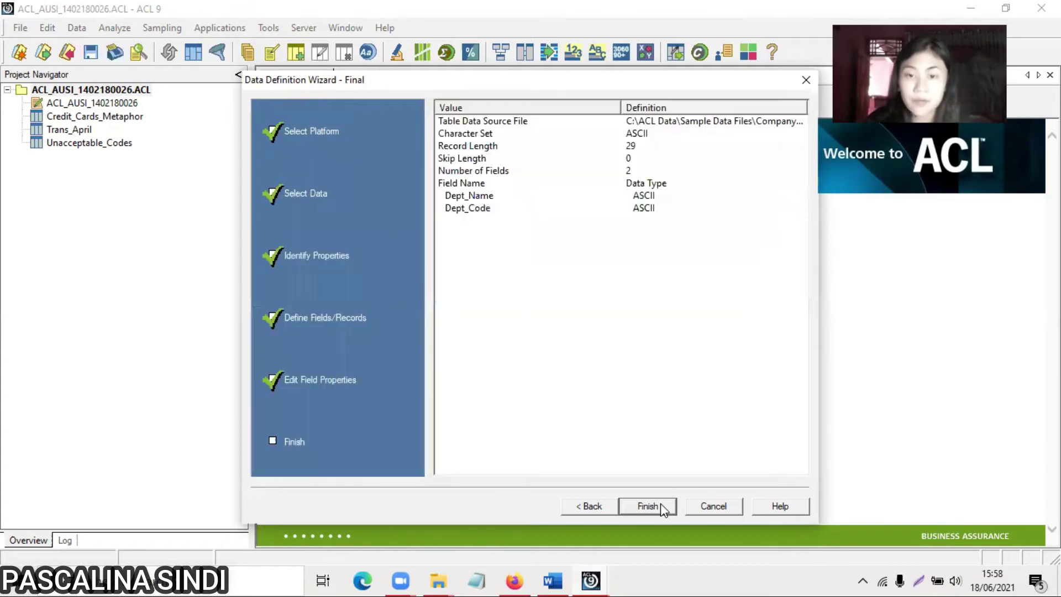
click(662, 507)
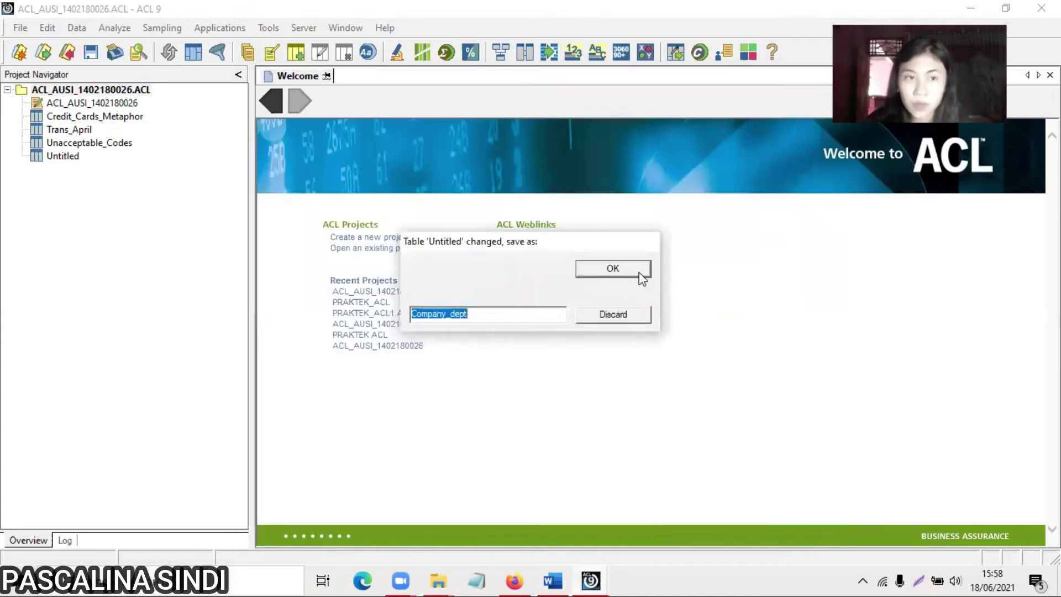
click(638, 272)
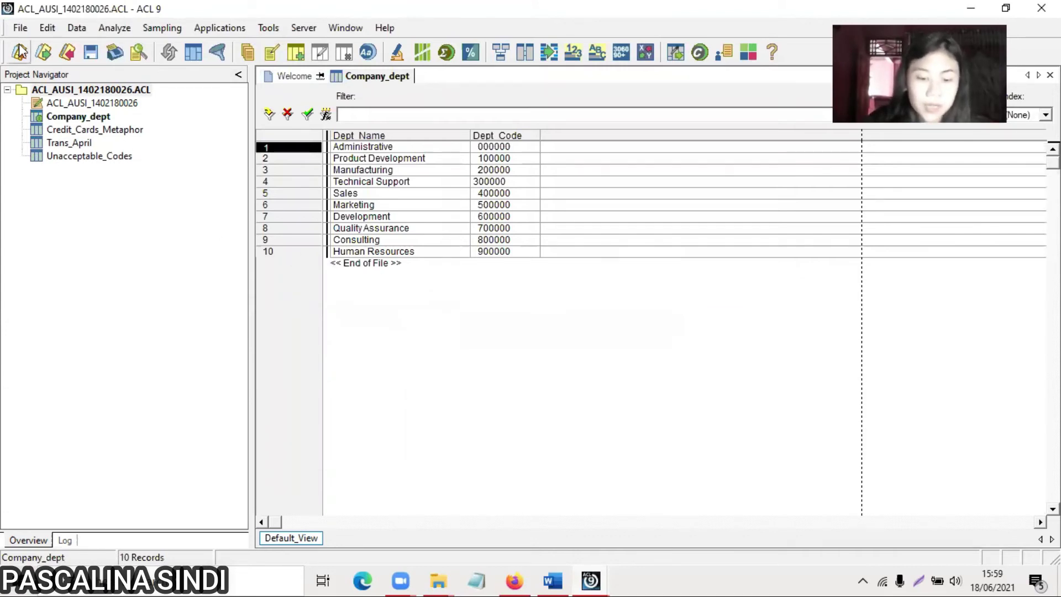
- Start a new table from a disk file and choose Employees.csv in the Sample Data Files folder
click(19, 27)
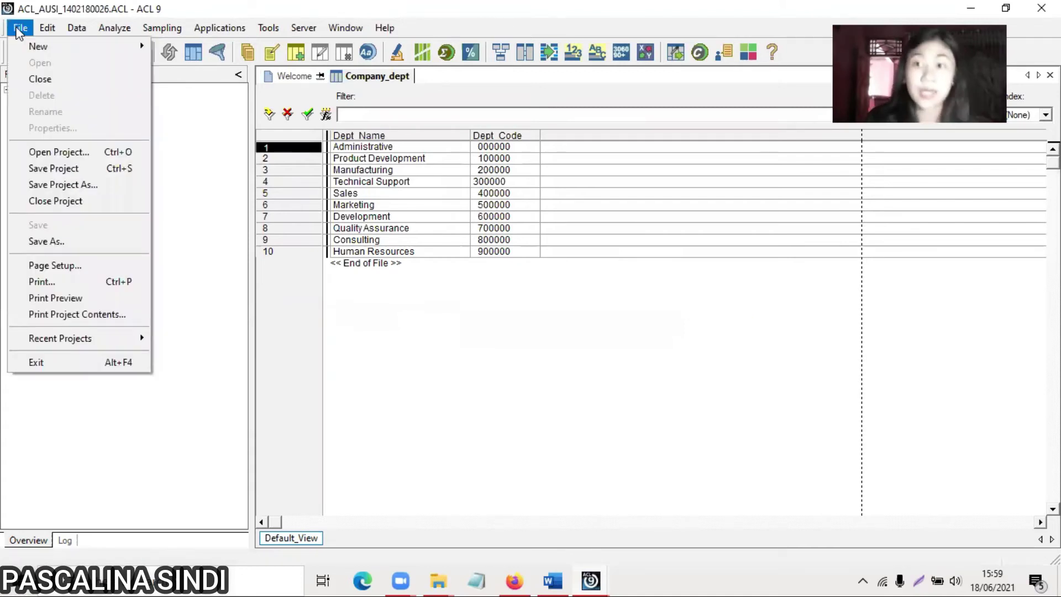
mouse_move(42, 55)
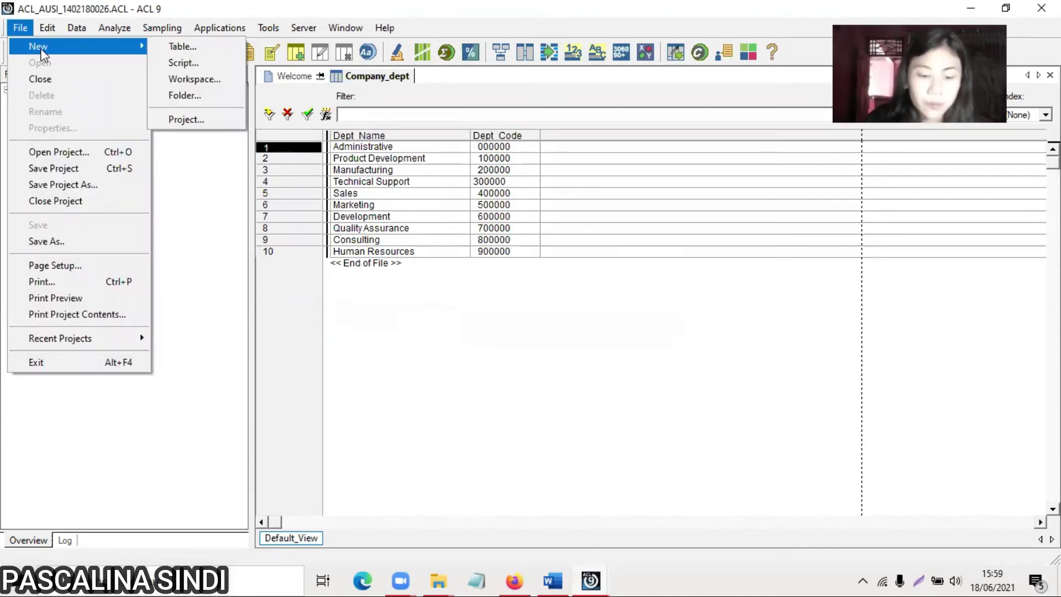
click(172, 47)
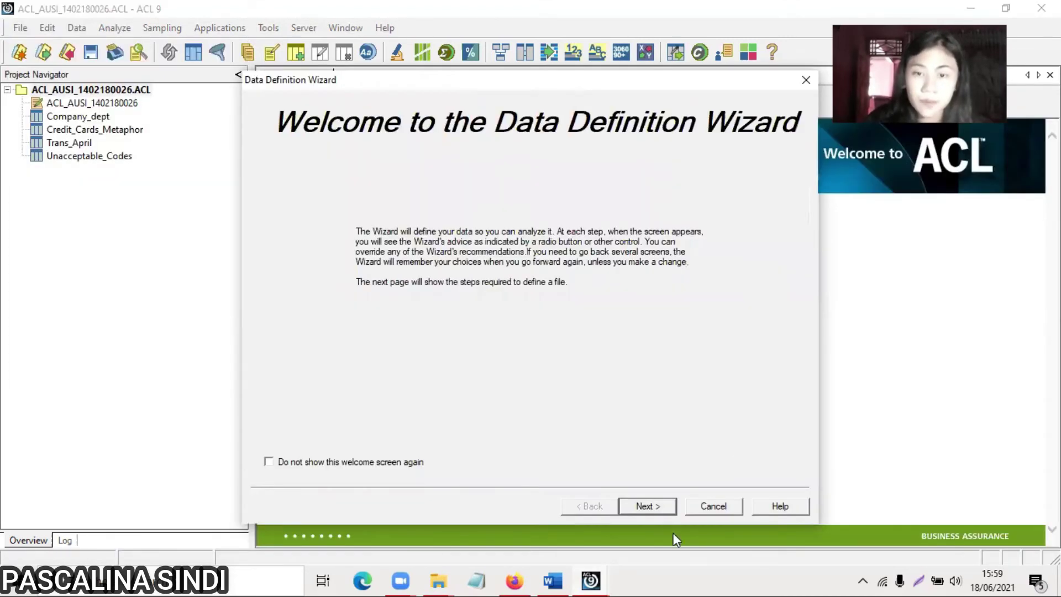
click(666, 511)
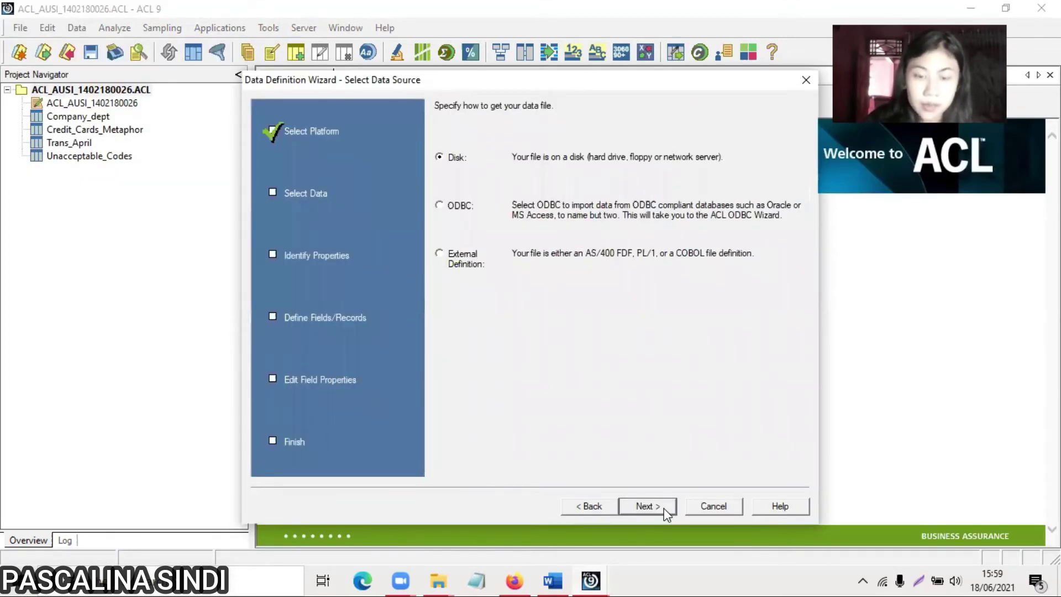
click(665, 508)
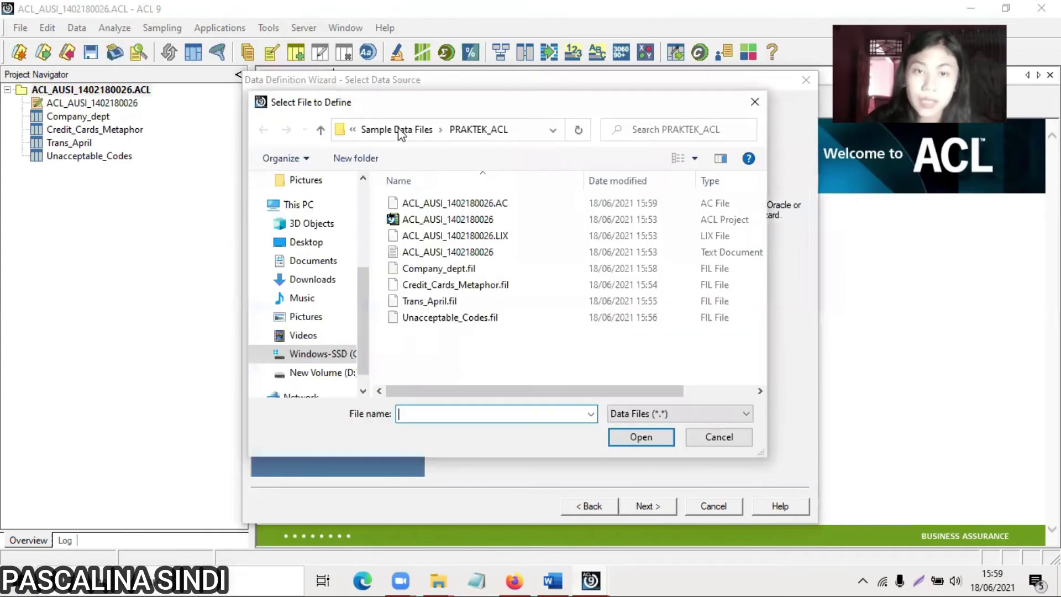
click(402, 130)
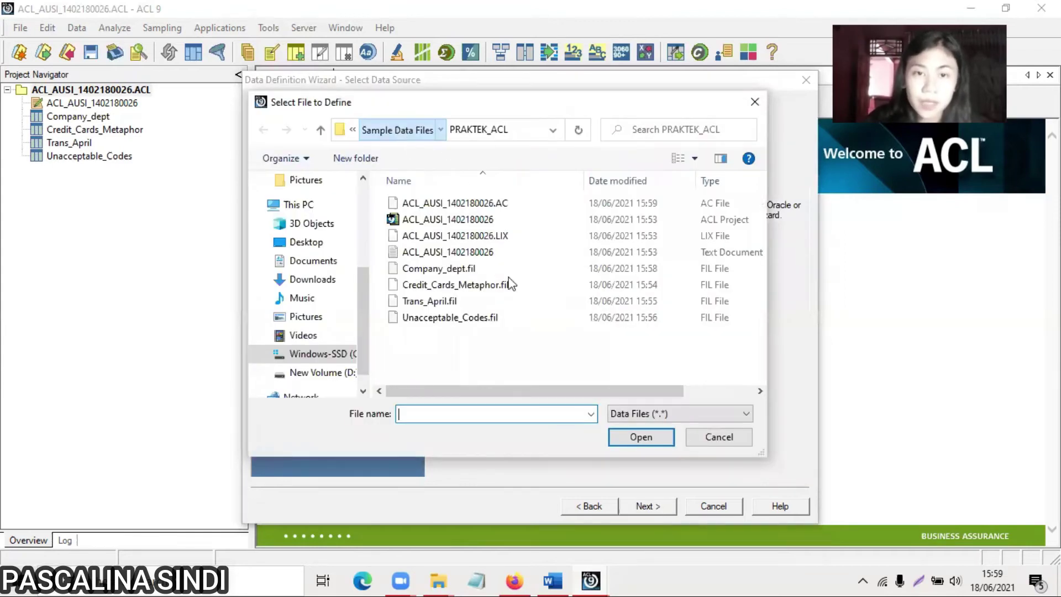
click(481, 415)
text(em)
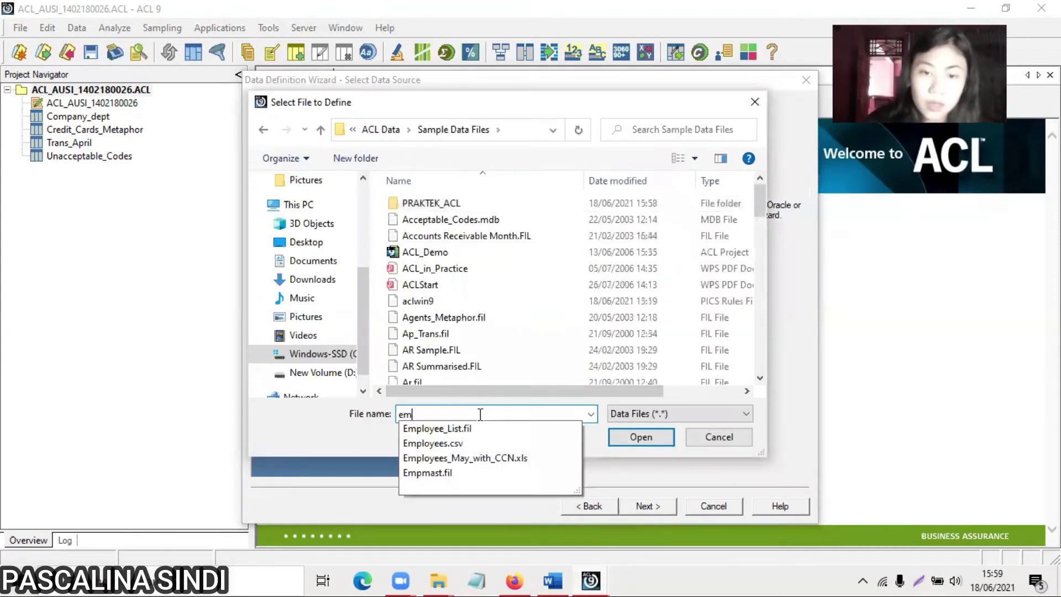
click(487, 445)
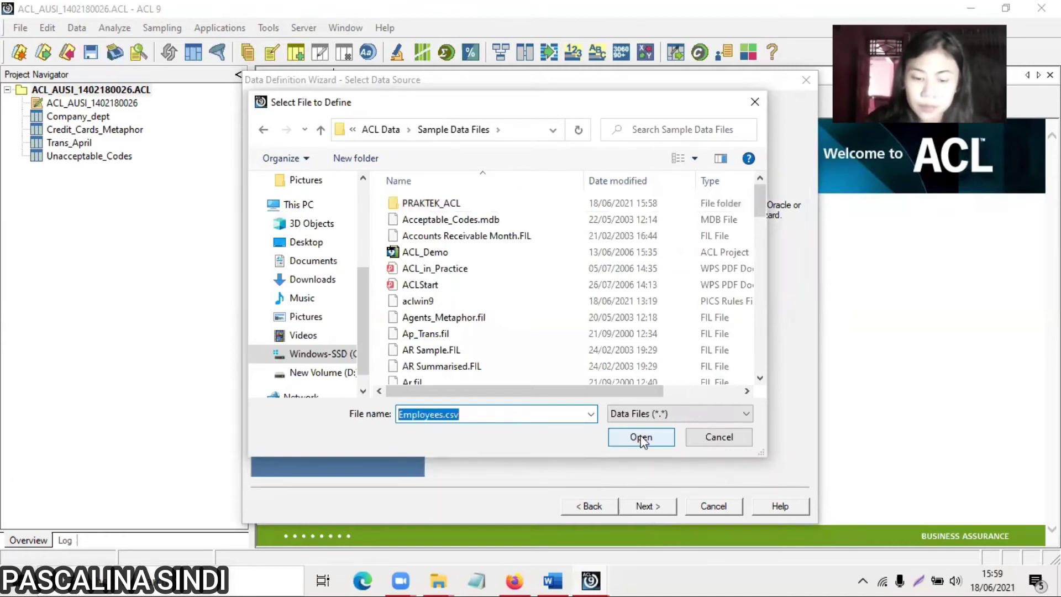
key(Return)
- Accept the delimited text format with comma separators and first-row field names, and save the data file as Employees in PRAKTEK_ACL
click(658, 510)
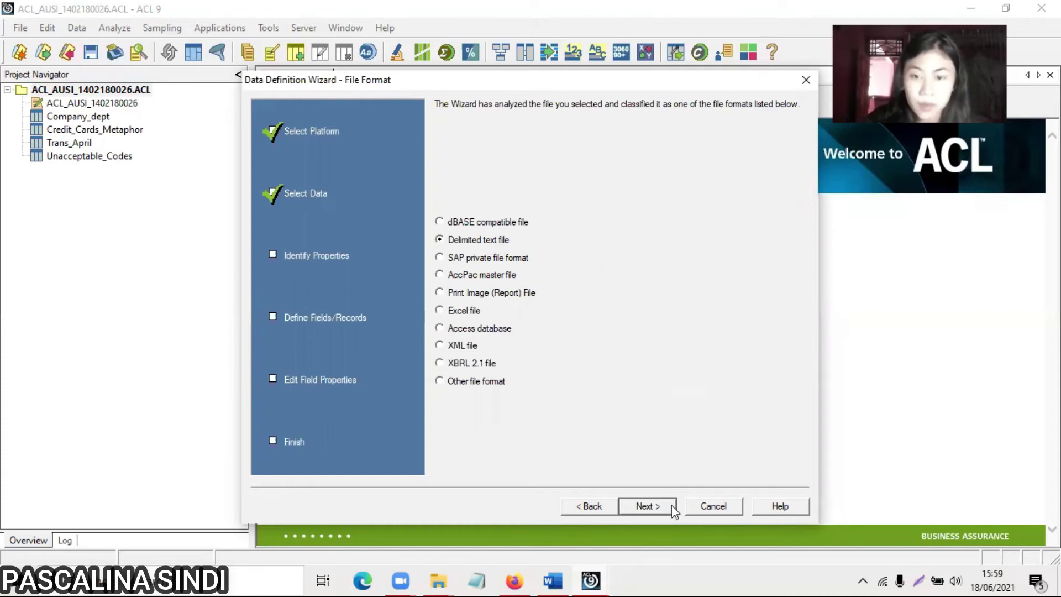
click(645, 506)
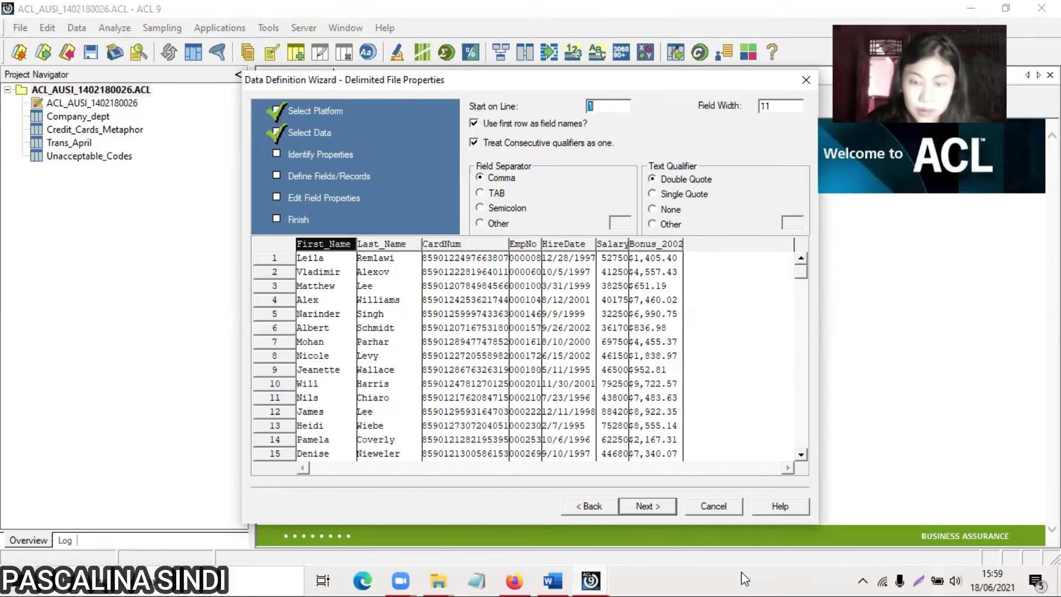
click(668, 509)
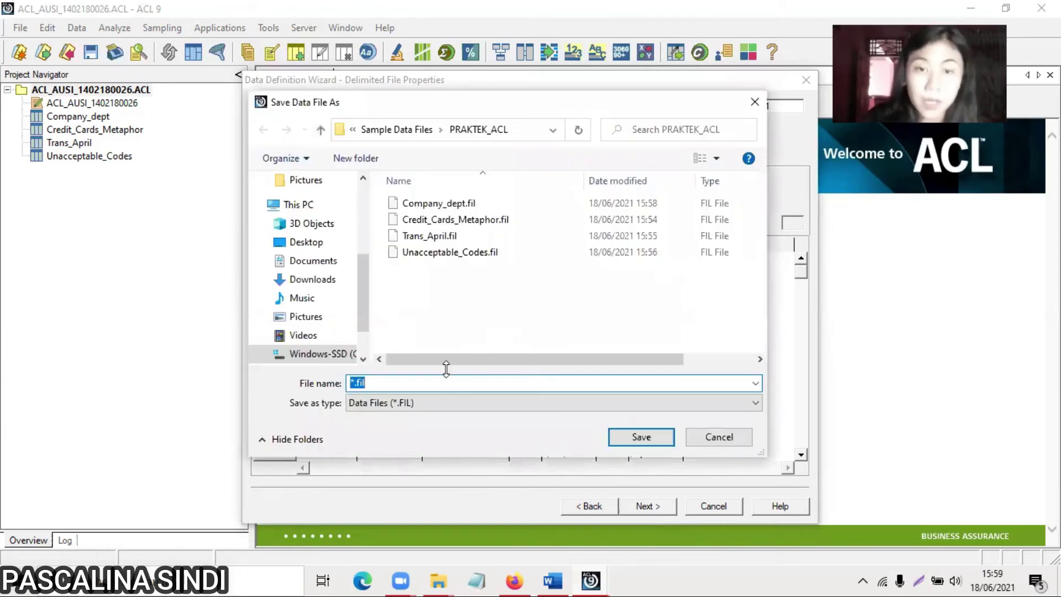
text(Em)
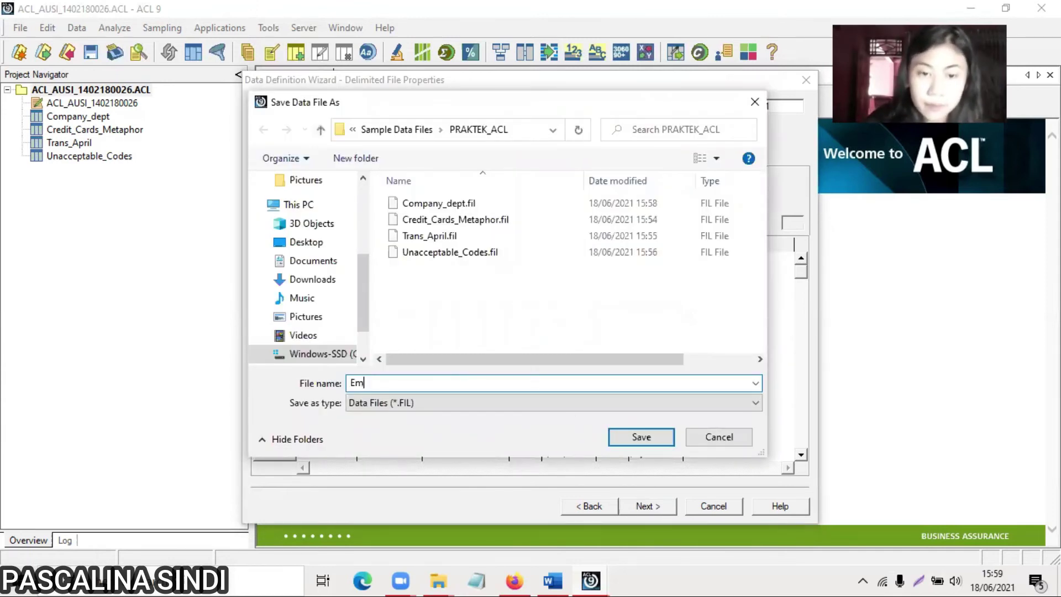
text(plo)
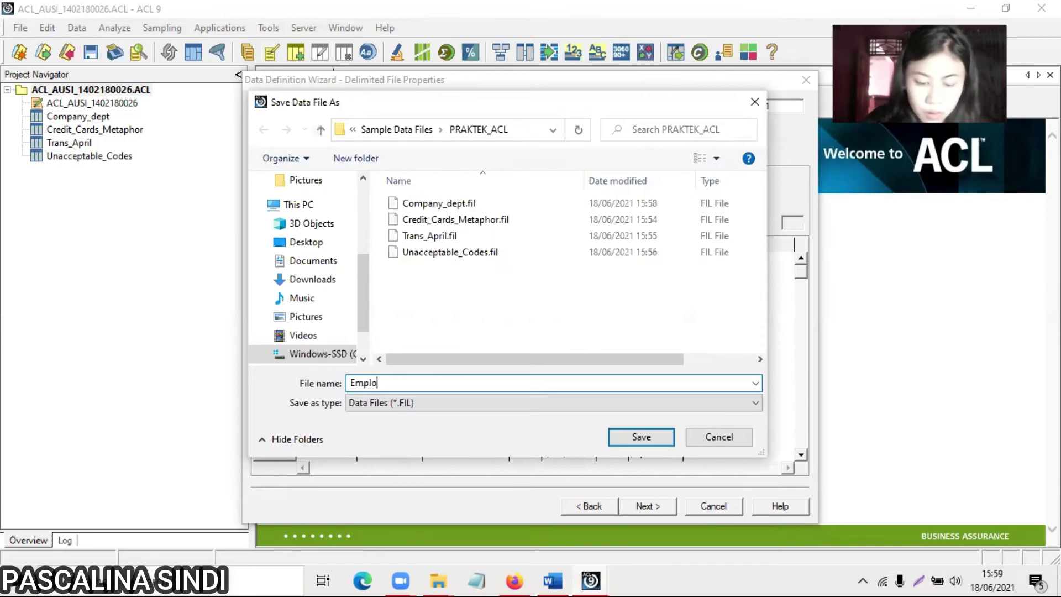
text(yees)
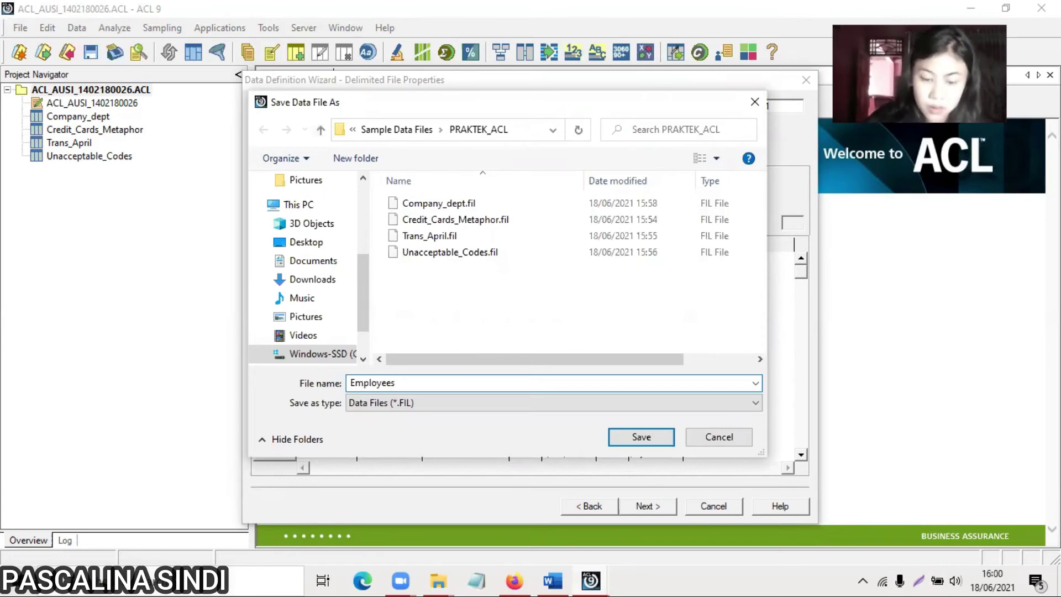
click(640, 438)
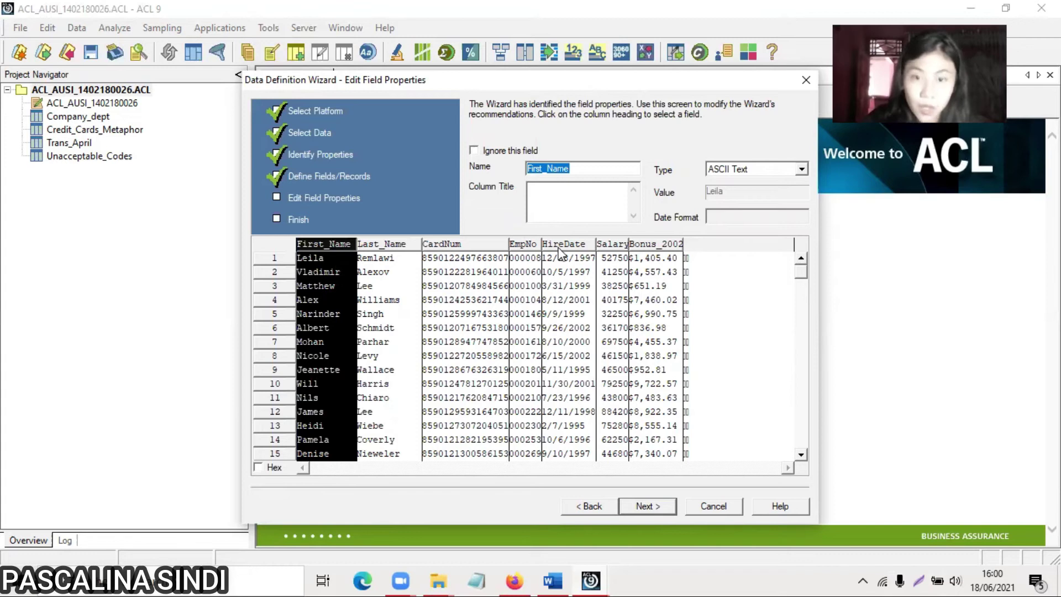
- Set the type of both the CardNum and EmpNo fields to ASCII Text
click(463, 244)
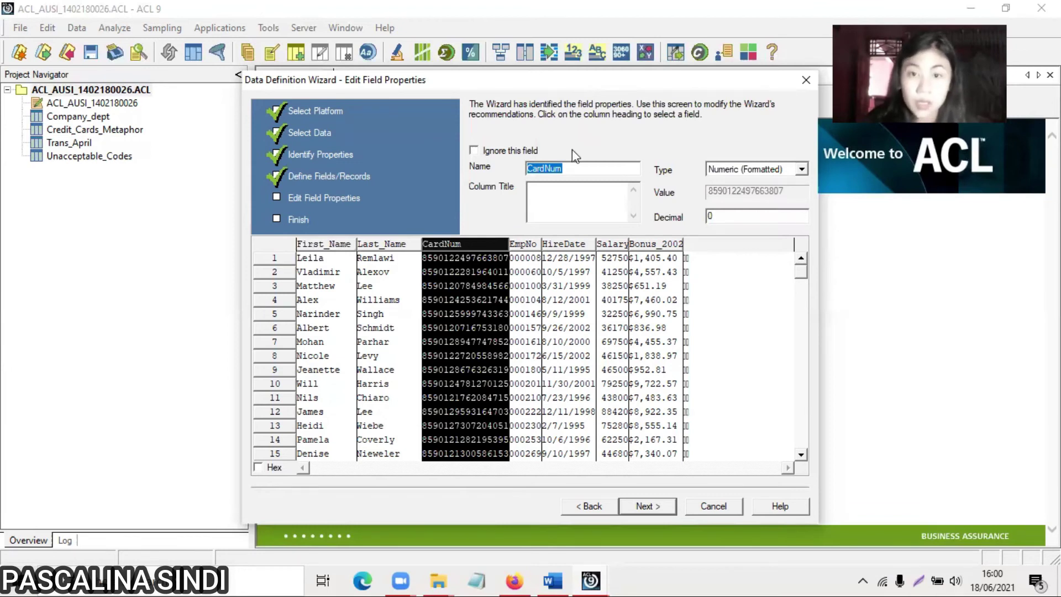
click(761, 169)
scroll(758, 224, up, 5)
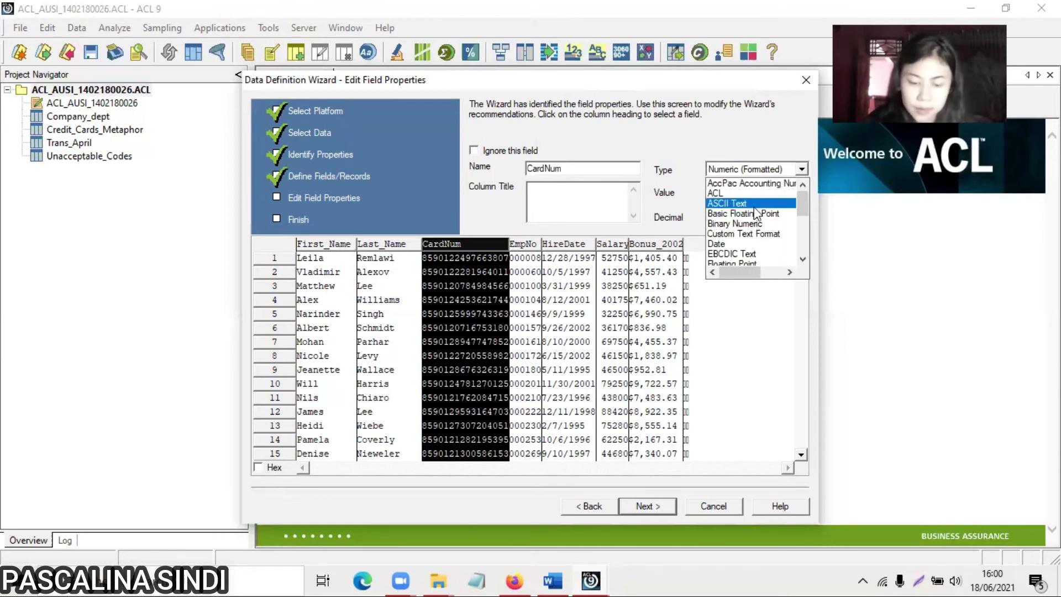
click(755, 207)
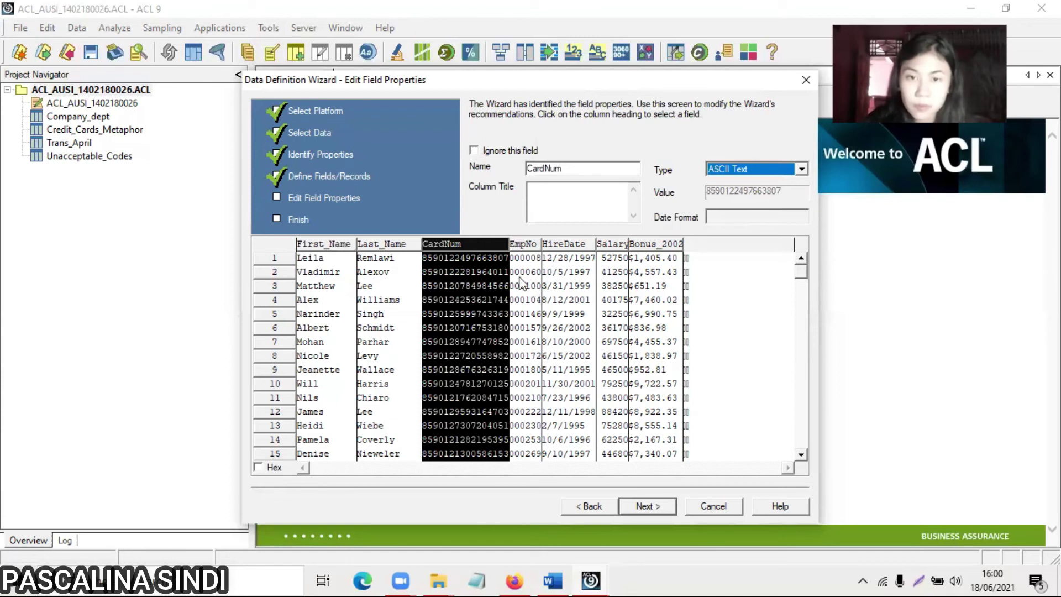
click(522, 243)
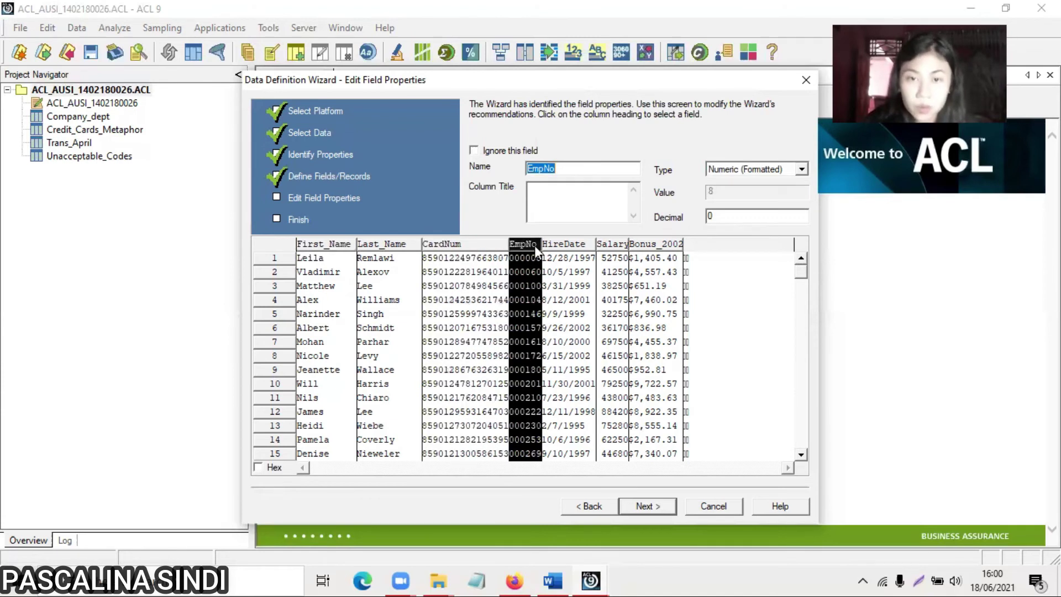
click(732, 170)
scroll(738, 209, up, 1)
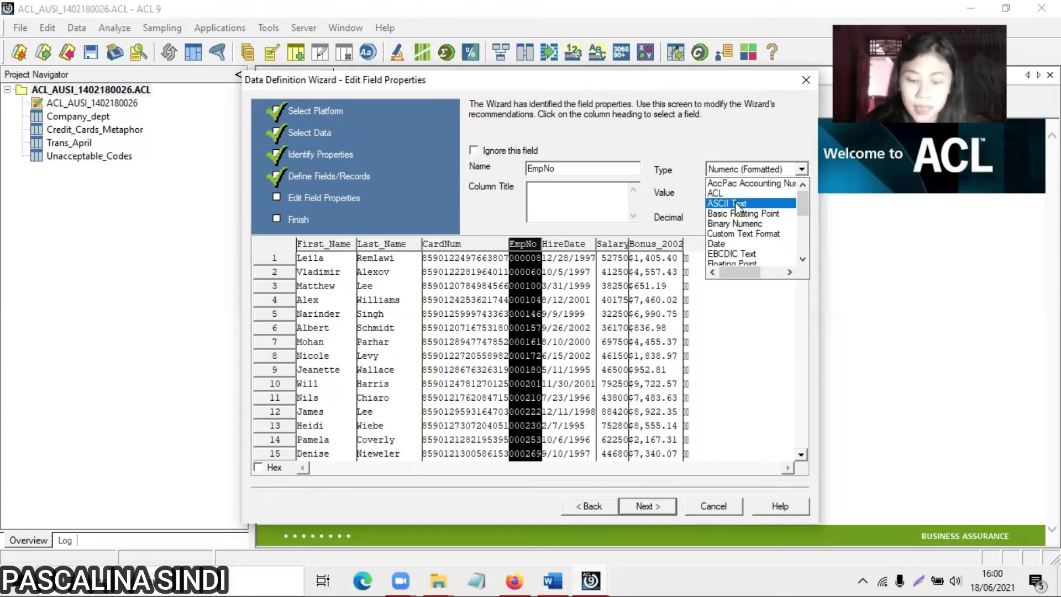
click(737, 205)
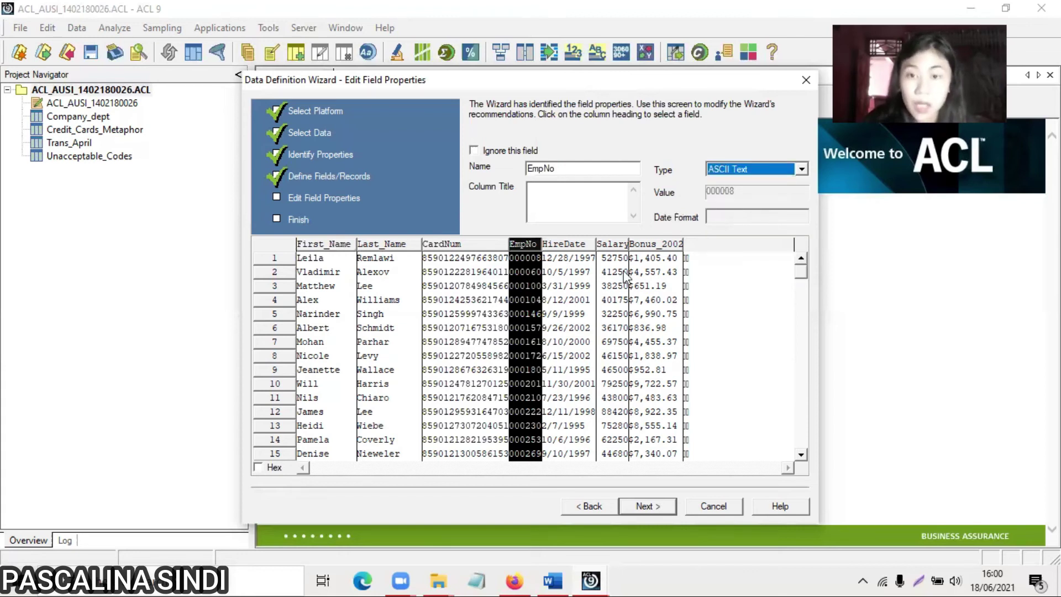
- Set the type of the HireDate field to Date
click(567, 246)
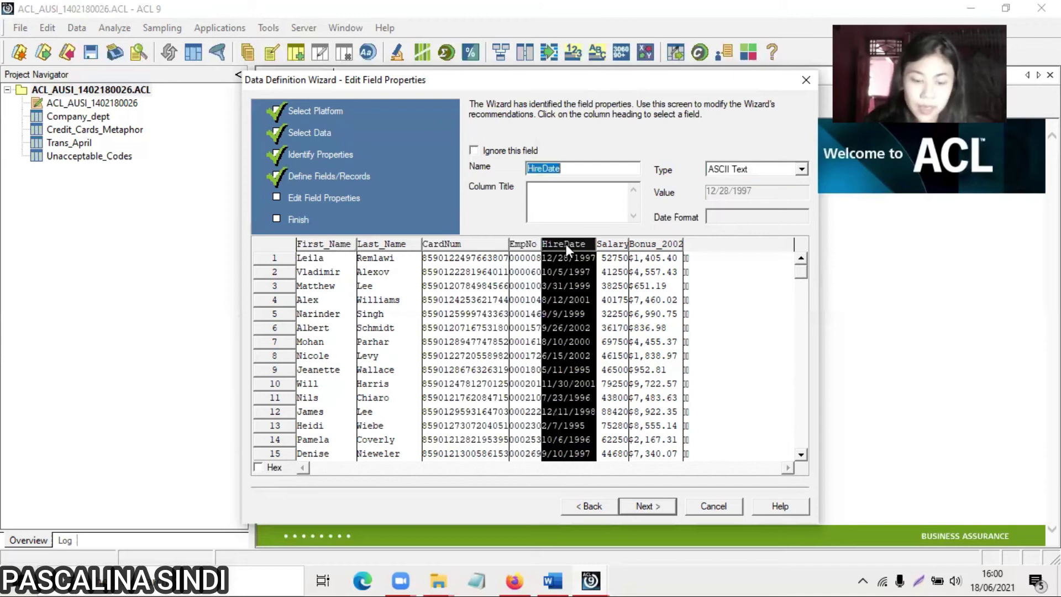
click(740, 169)
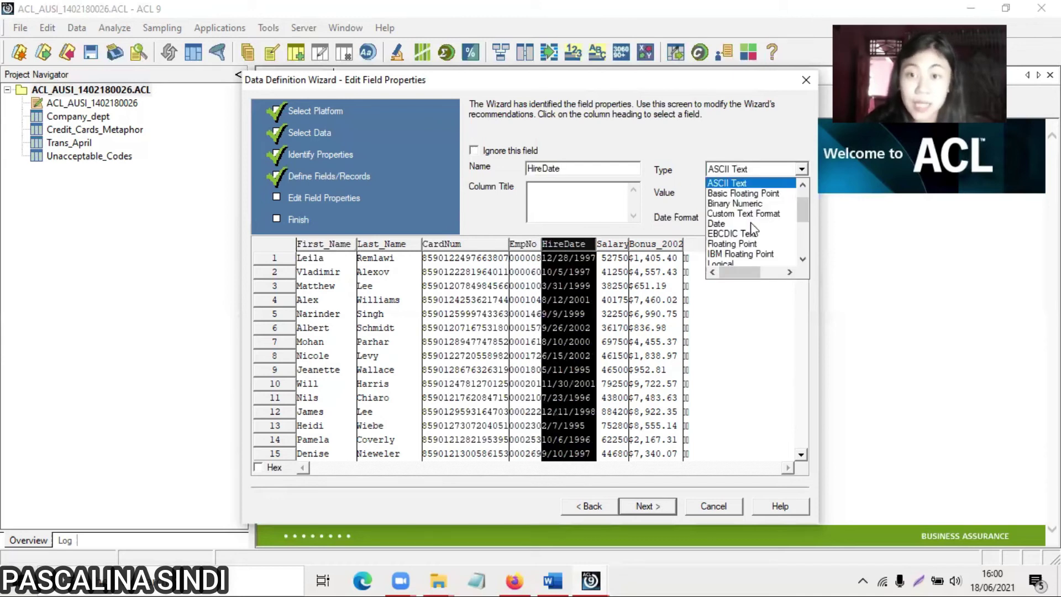
scroll(751, 238, up, 1)
click(752, 241)
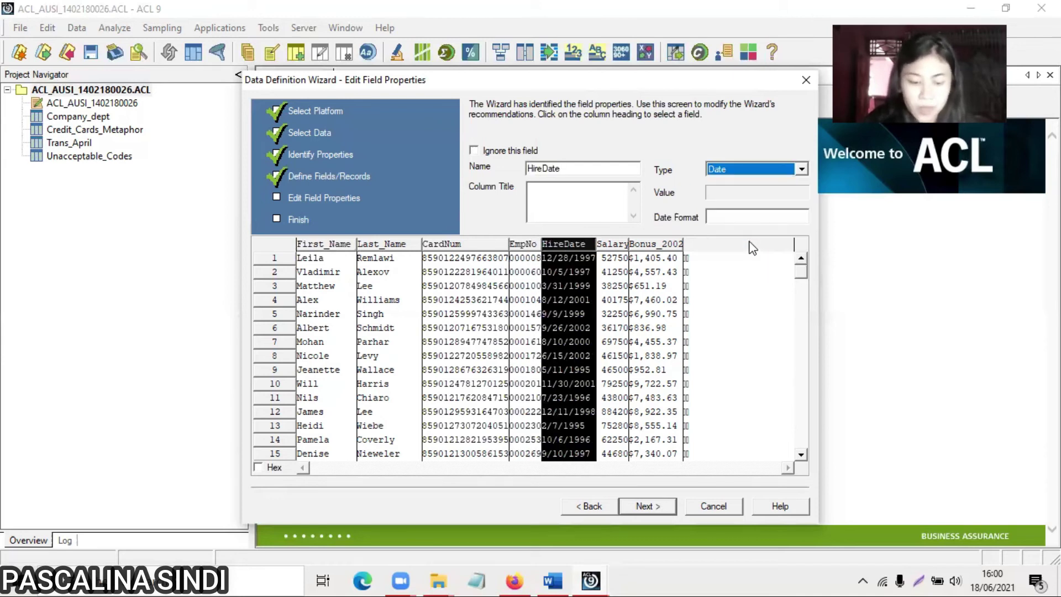
- Check the Salary field's type and set the type of the Bonus_2002 field to Numeric (Formatted)
click(621, 245)
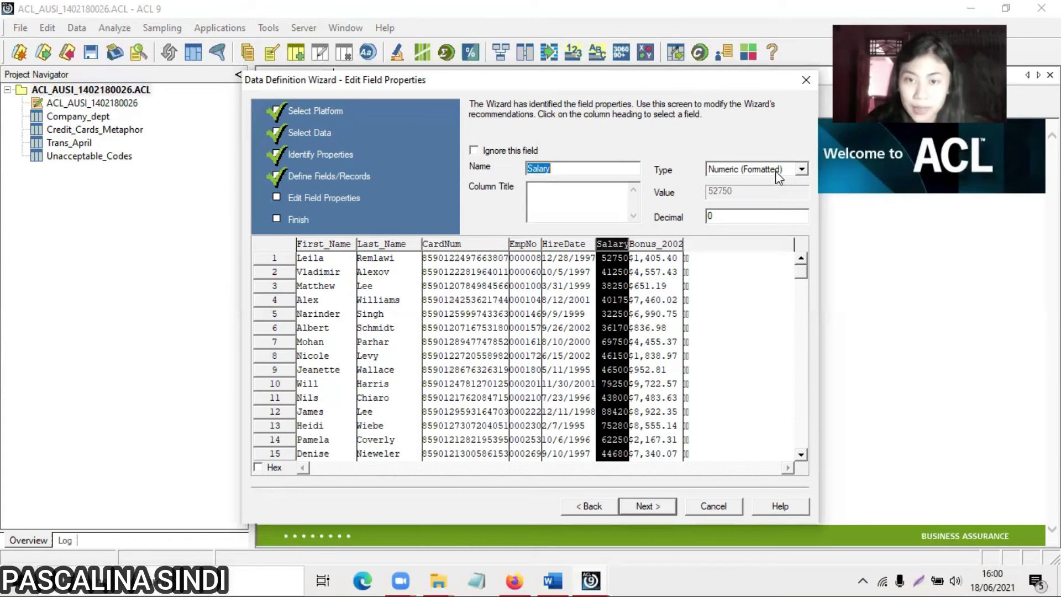
click(667, 245)
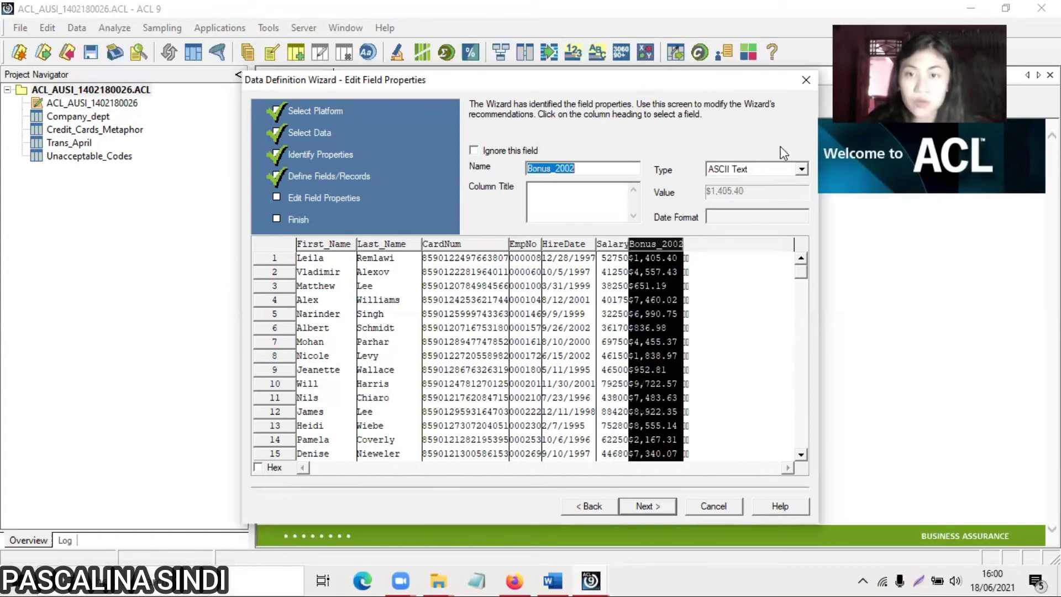
click(768, 171)
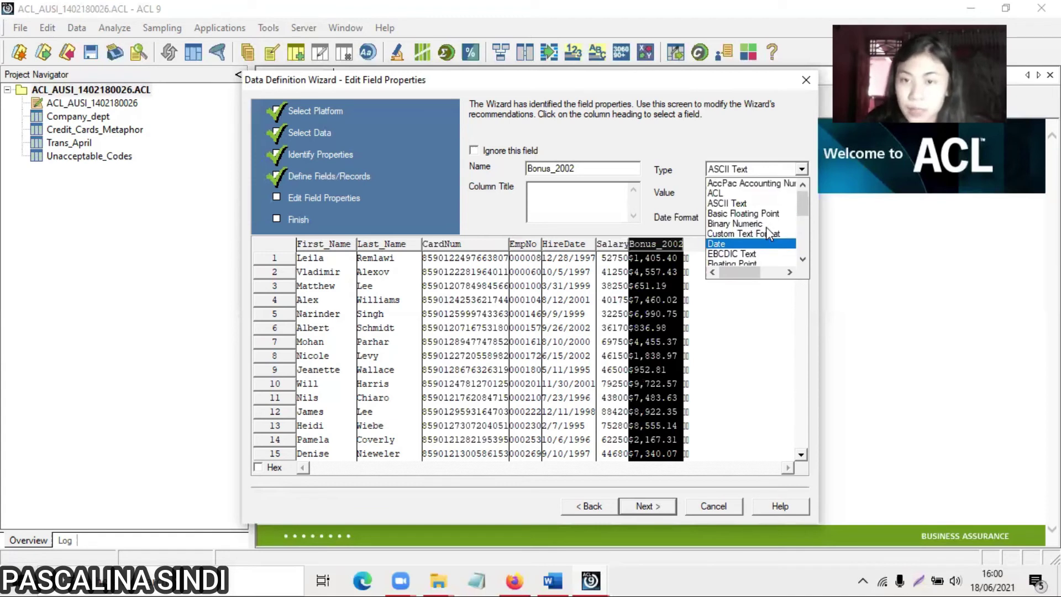
scroll(766, 227, down, 1)
scroll(765, 210, down, 1)
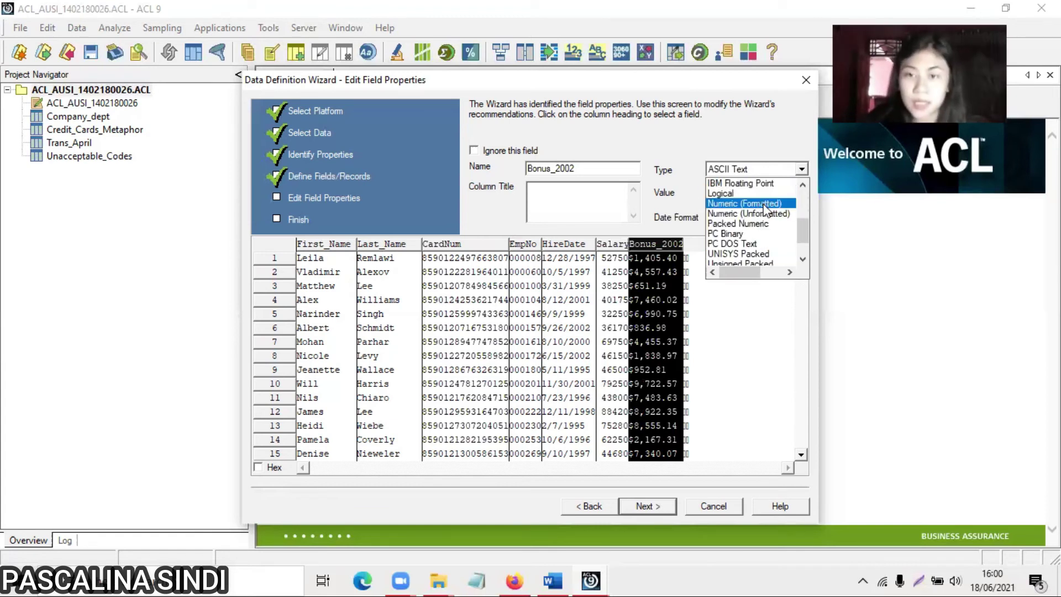
click(729, 242)
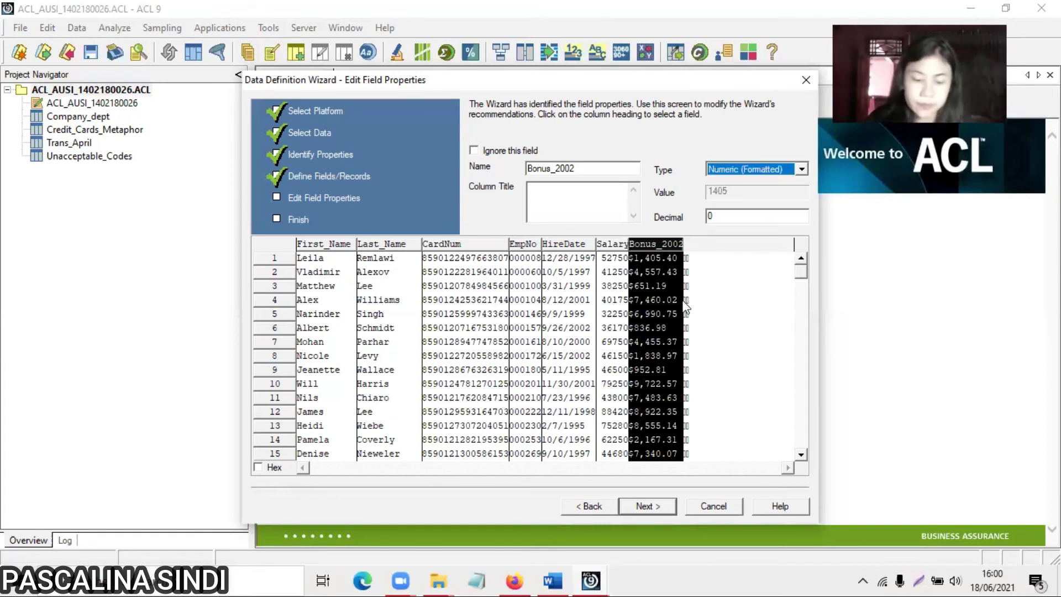
- Finish the data definition and save the table as Employees
click(647, 506)
click(648, 507)
click(612, 274)
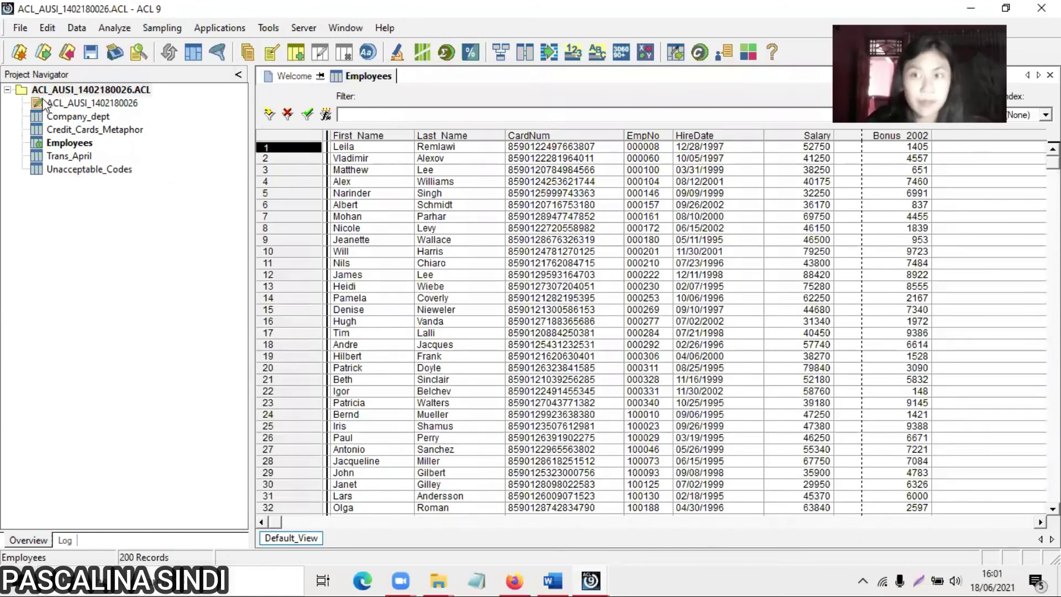
- Start a new table from a file on disk and choose Acceptable_Codes.mdb in the Sample Data Files folder as its source
click(20, 29)
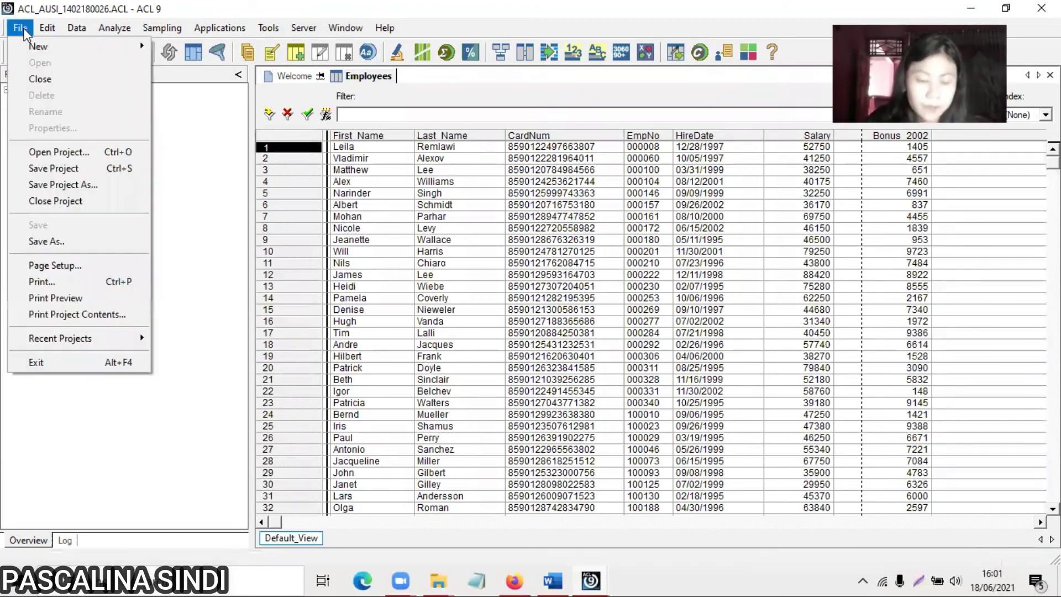
mouse_move(47, 28)
mouse_move(55, 46)
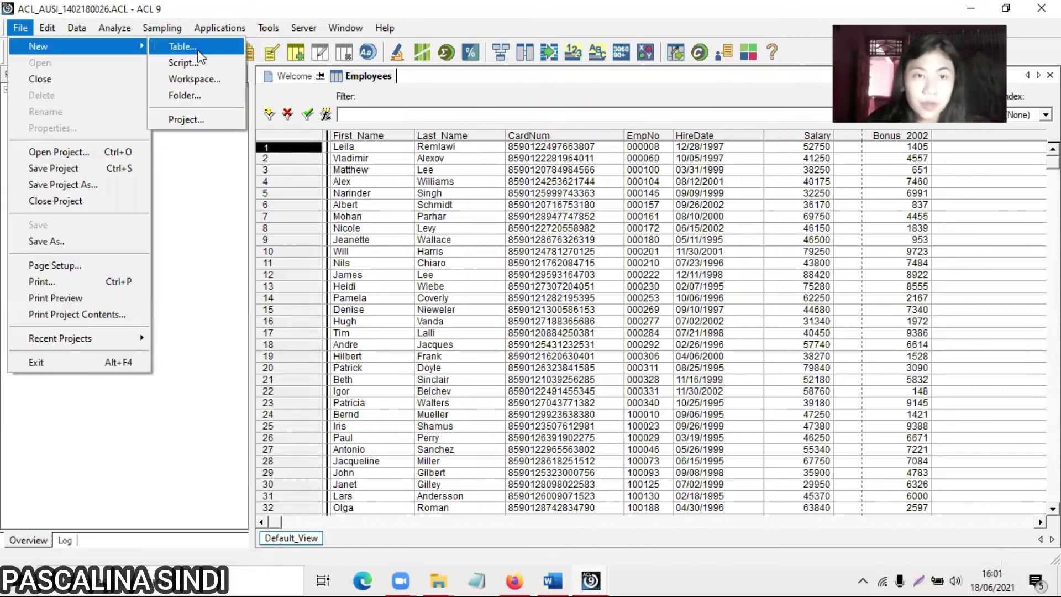
click(198, 52)
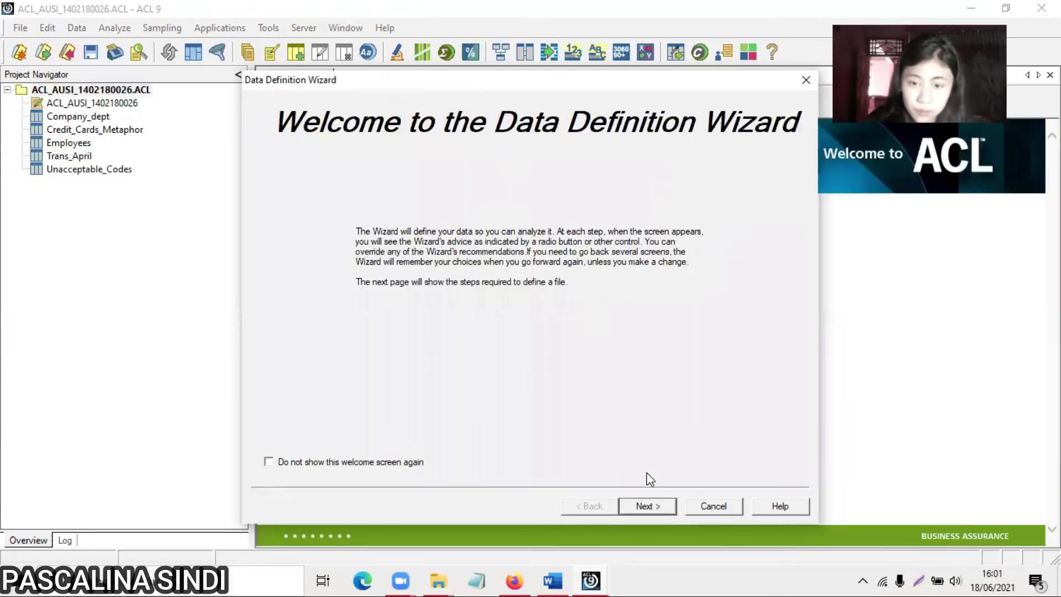
click(654, 510)
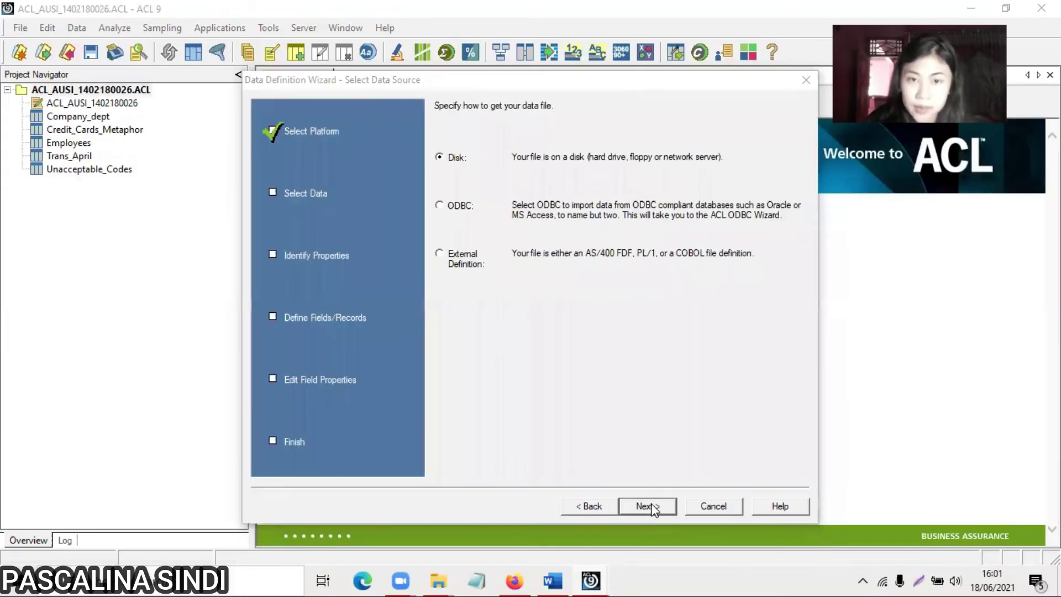
click(647, 507)
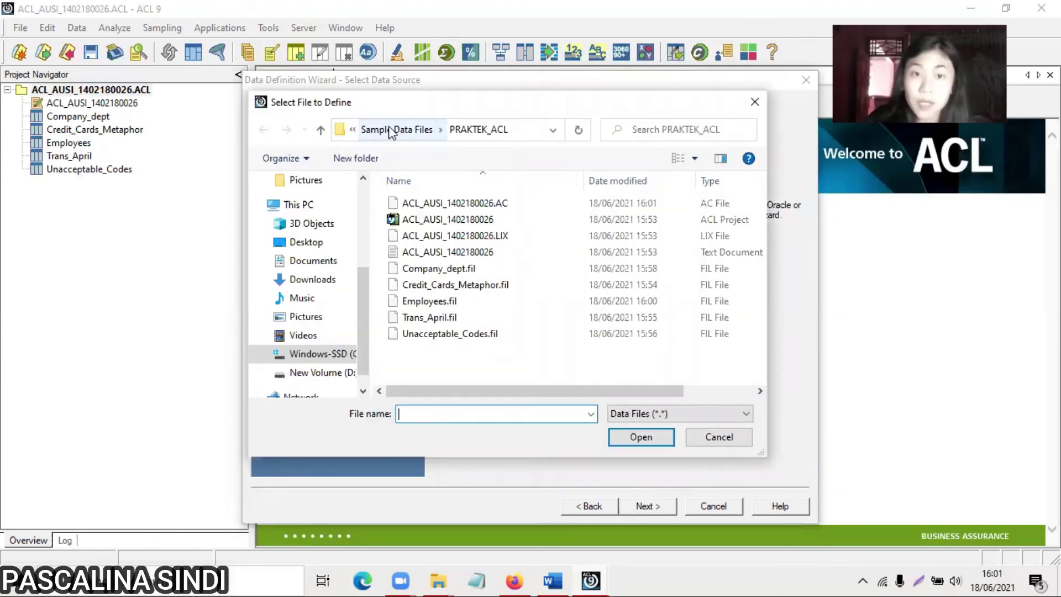
key(alt+Up)
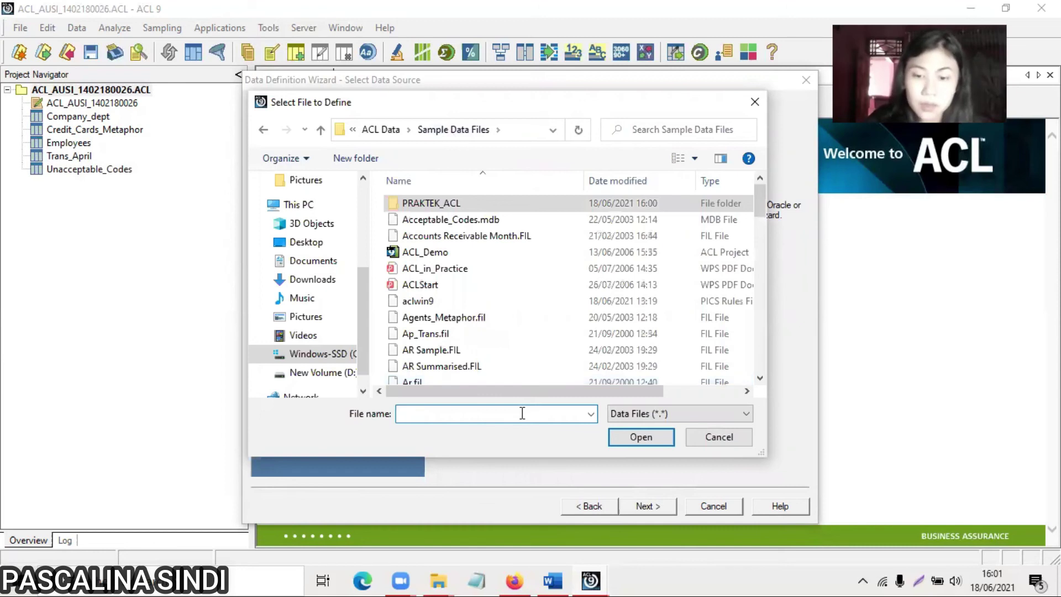
text(acc)
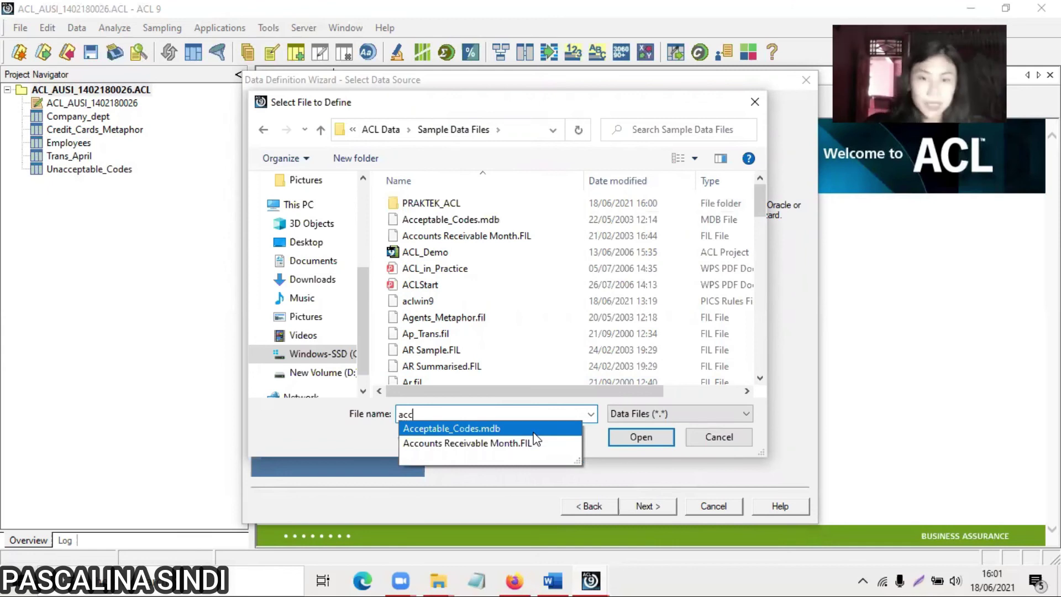
click(534, 433)
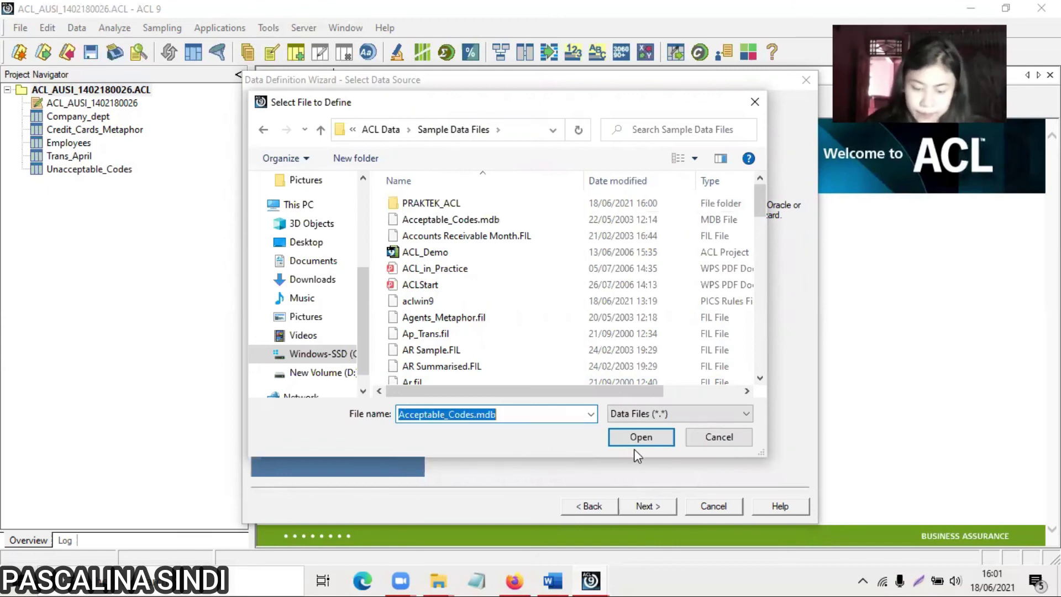
click(641, 437)
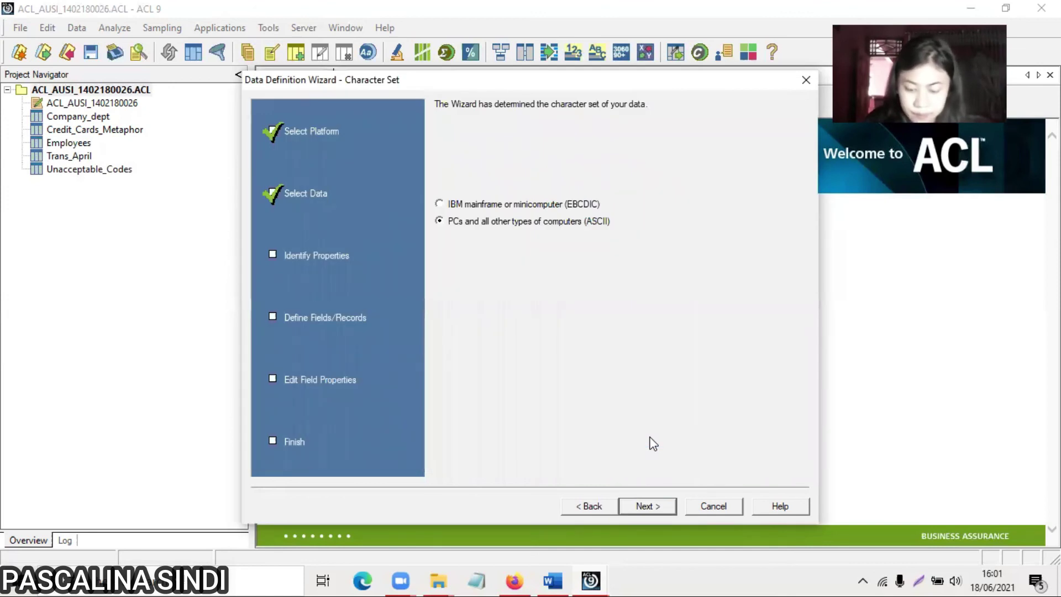
- Accept the ASCII character set, the Access database format and the Acceptable_Codes Access table with the default field lengths
click(663, 512)
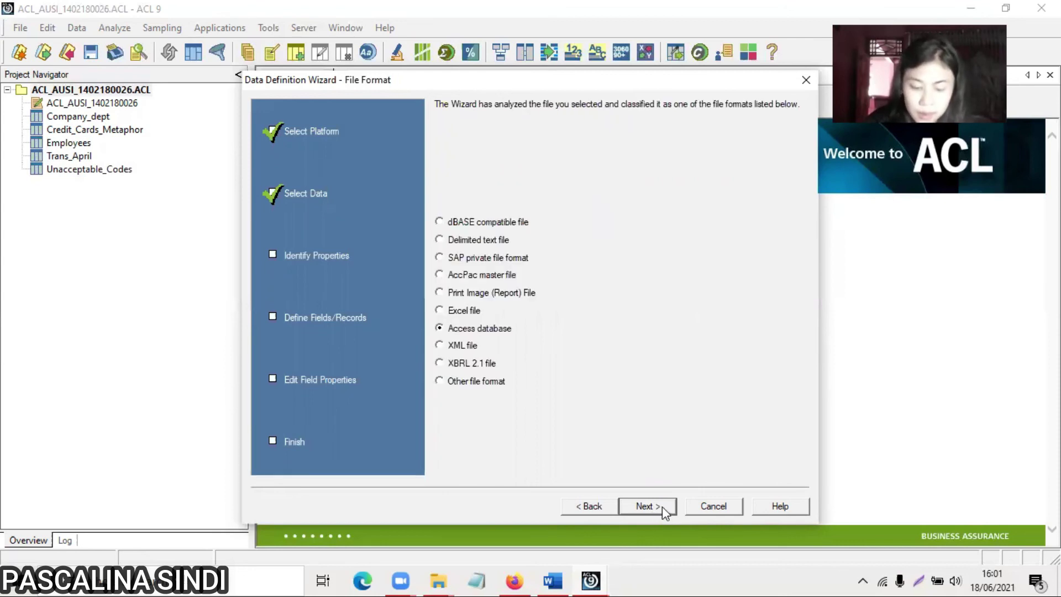
click(662, 506)
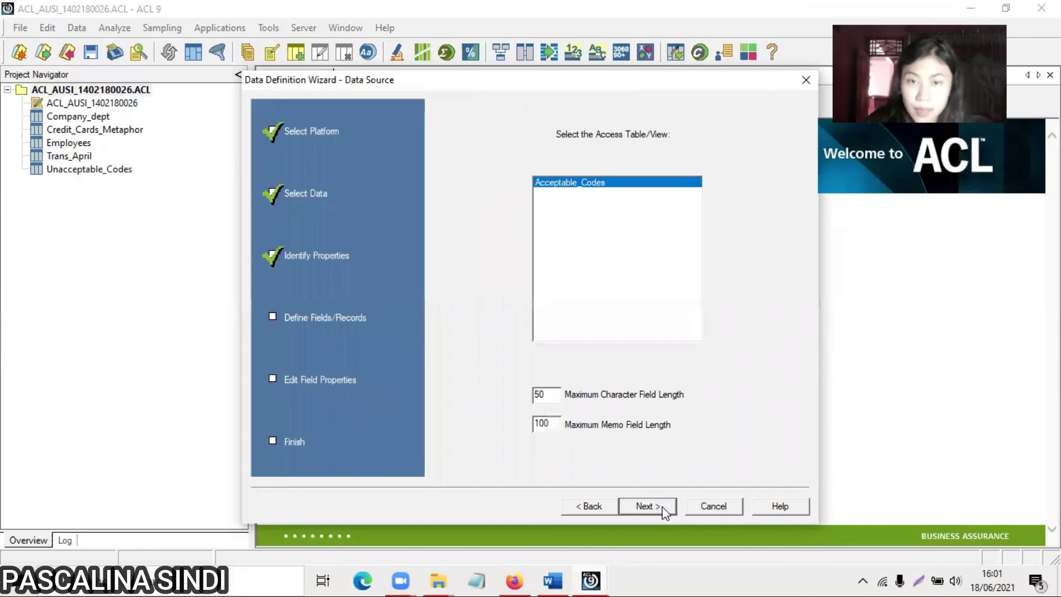
click(662, 506)
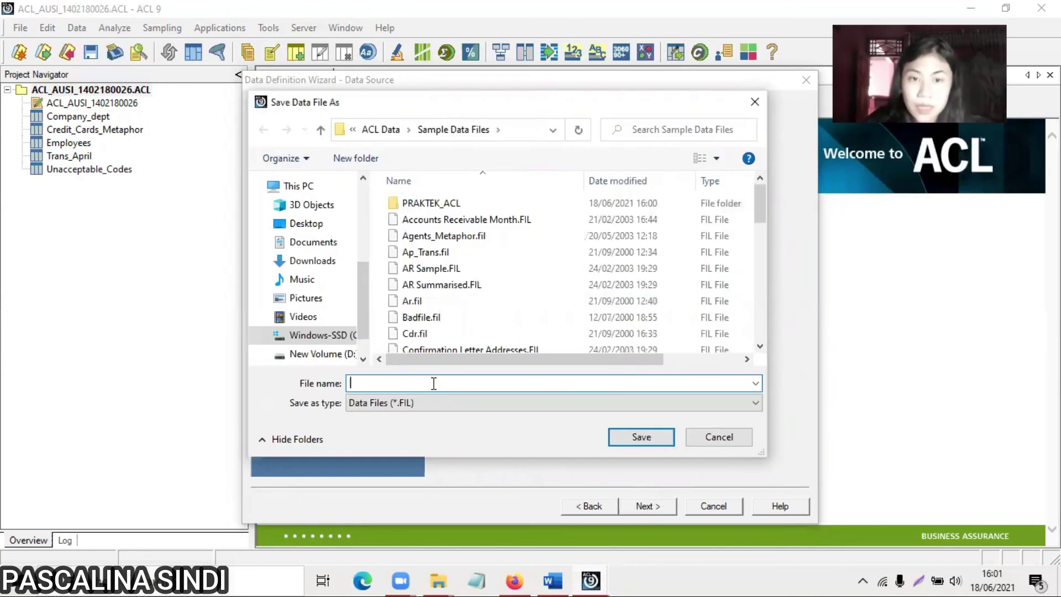
- Save the data file as Acceptable_Codes in the PRAKTEK_ACL folder
double_click(456, 205)
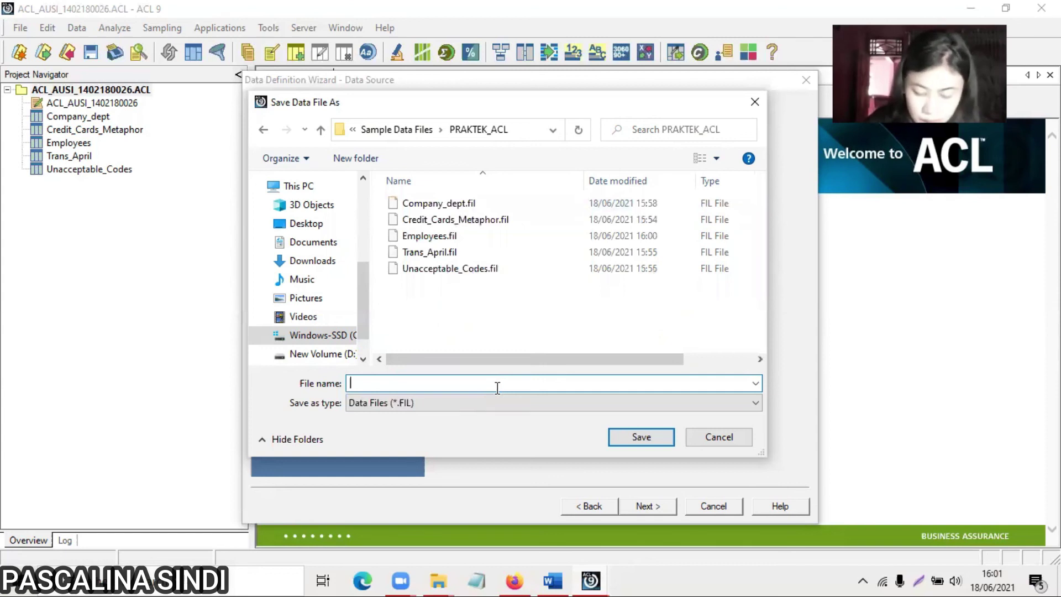
text(Acc)
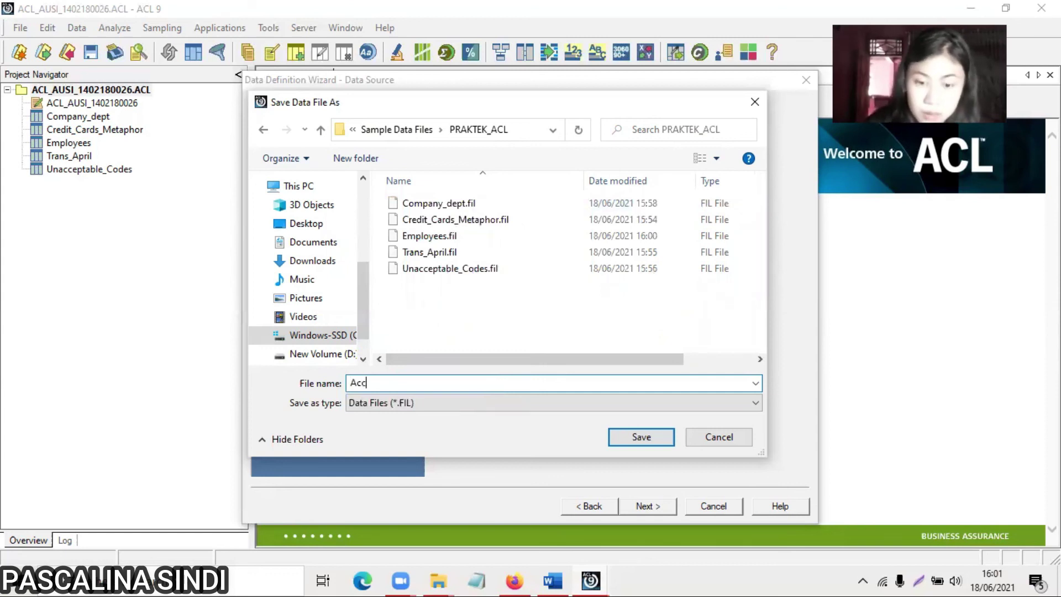
text(ept)
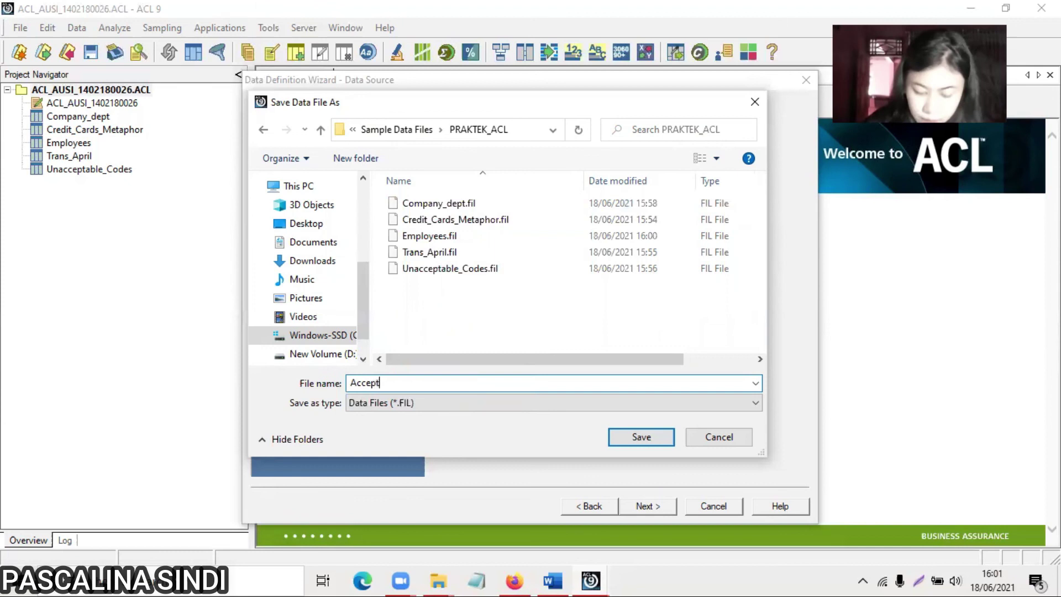
text(able_)
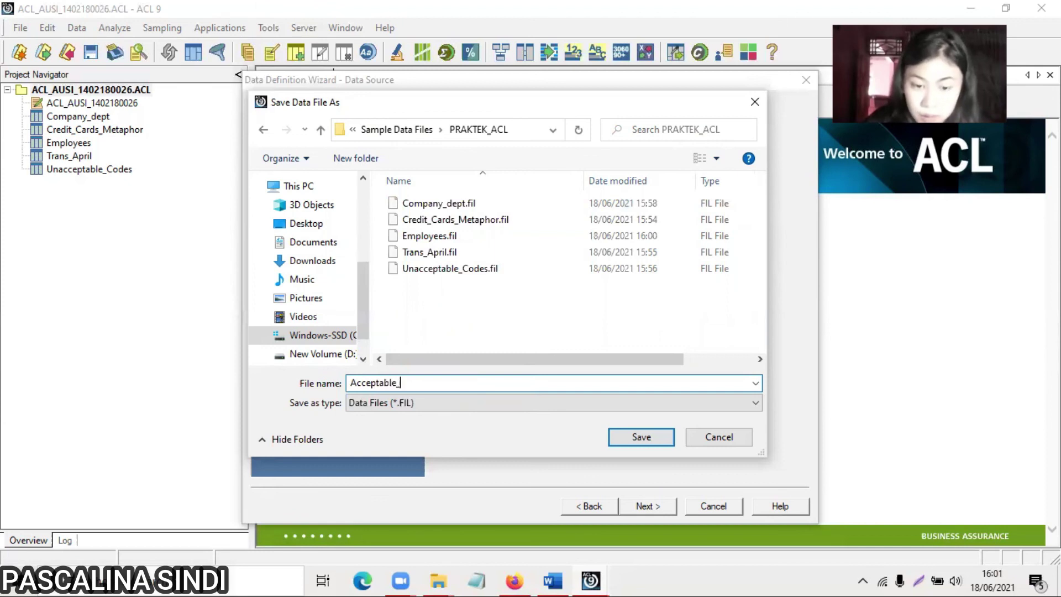
text(Codes)
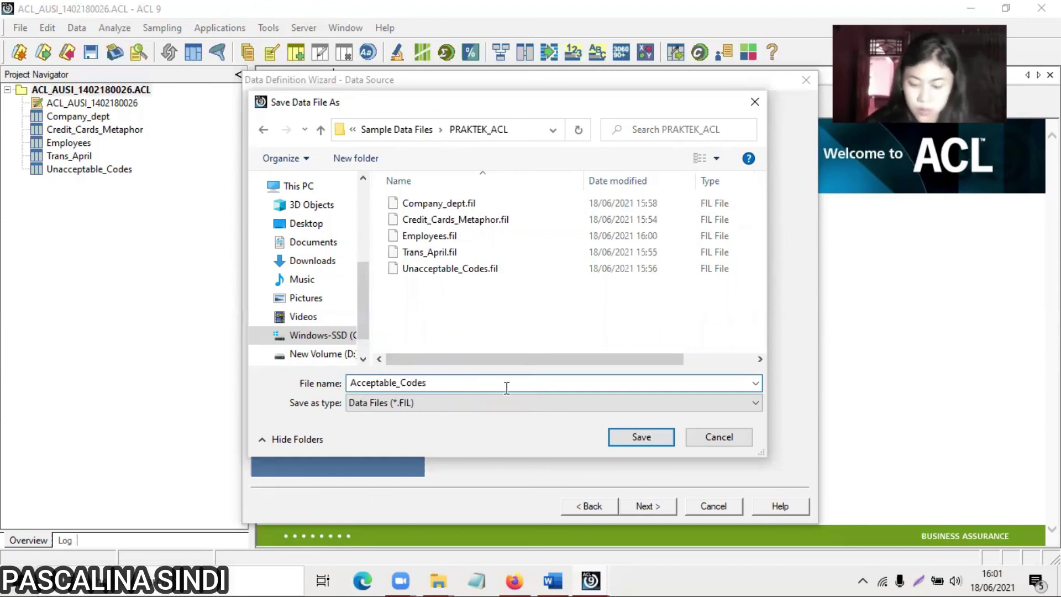
click(654, 438)
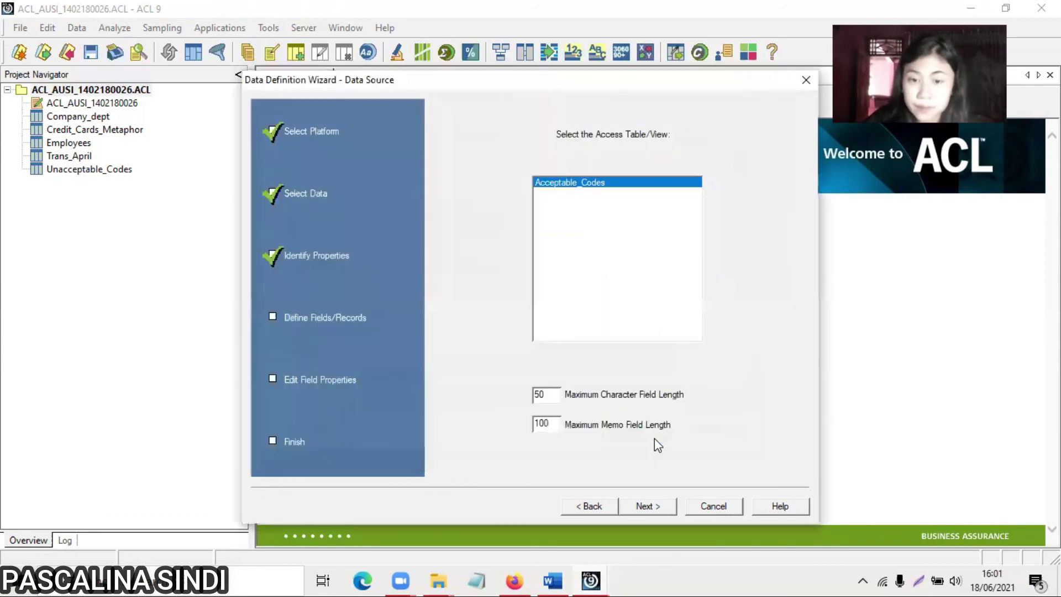
- Finish the data definition with the table saved as Acceptable_Codes, and save the project
click(661, 506)
click(661, 507)
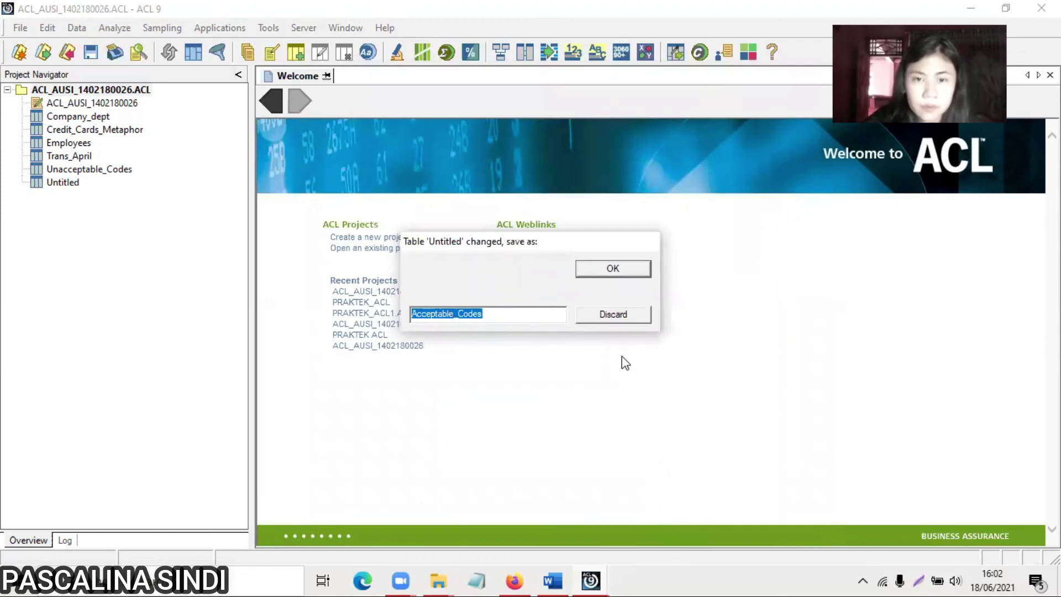
click(636, 274)
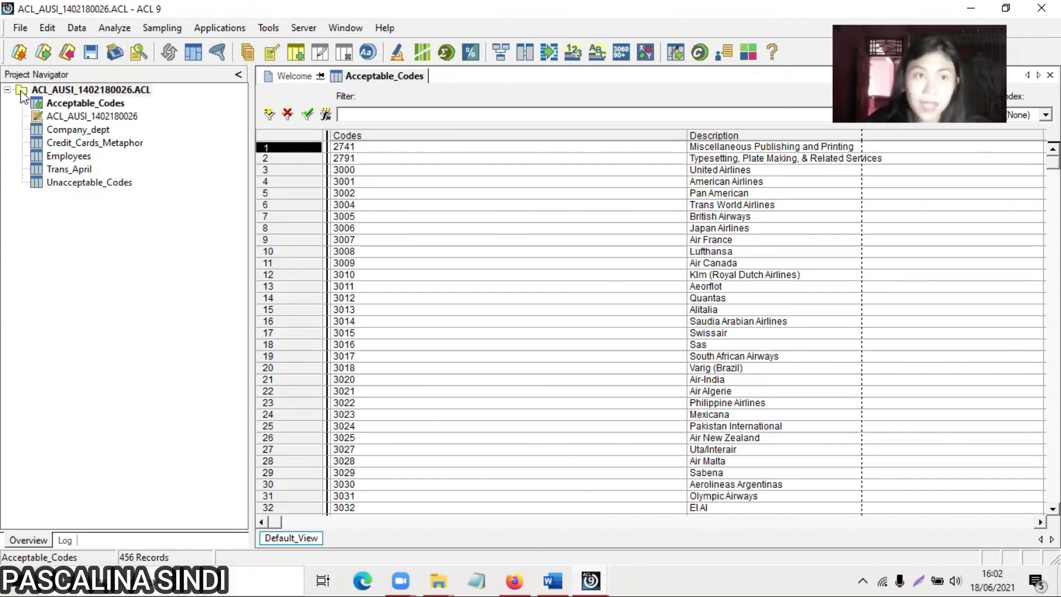
click(25, 32)
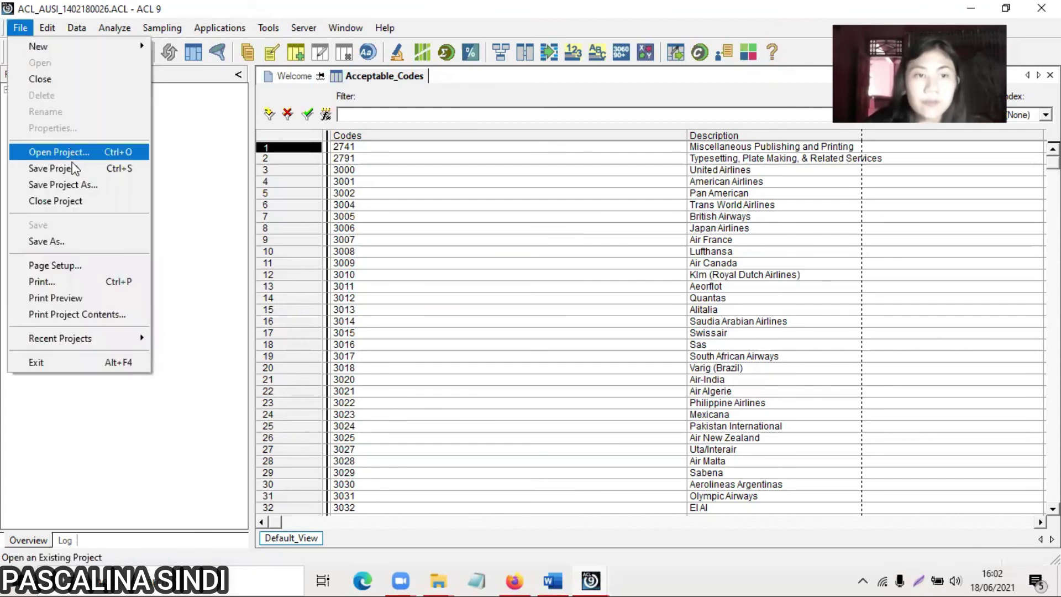
click(76, 170)
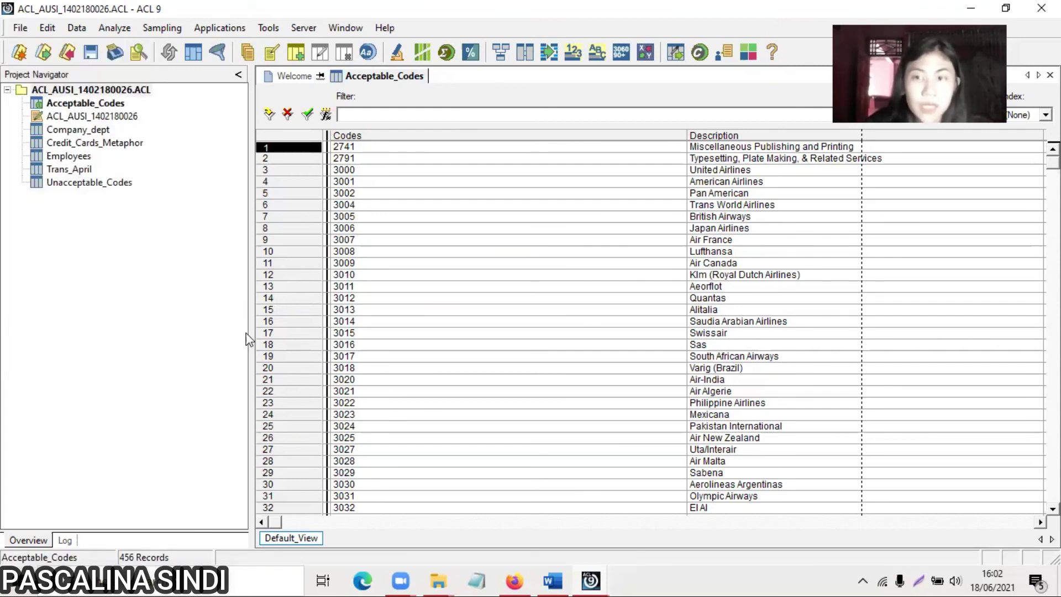